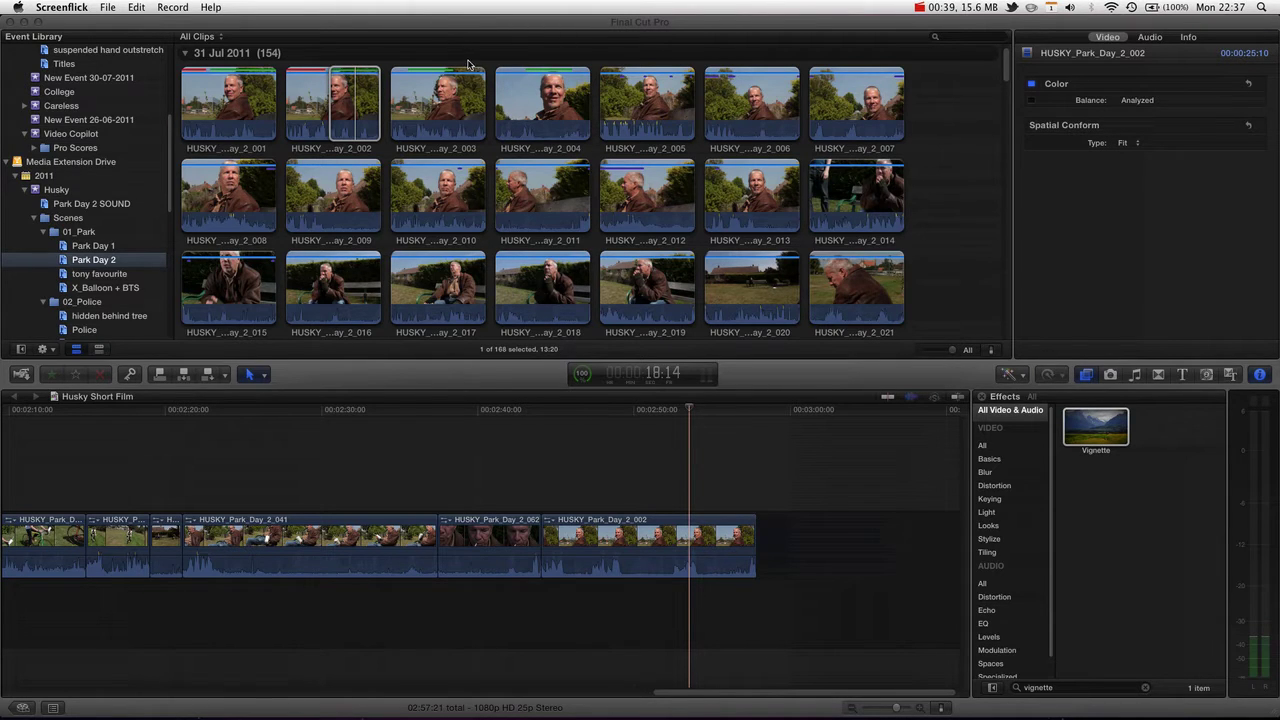
# Show the viewer inside the Final Cut Pro main window from the Window menu.
pyautogui.click(461, 33)
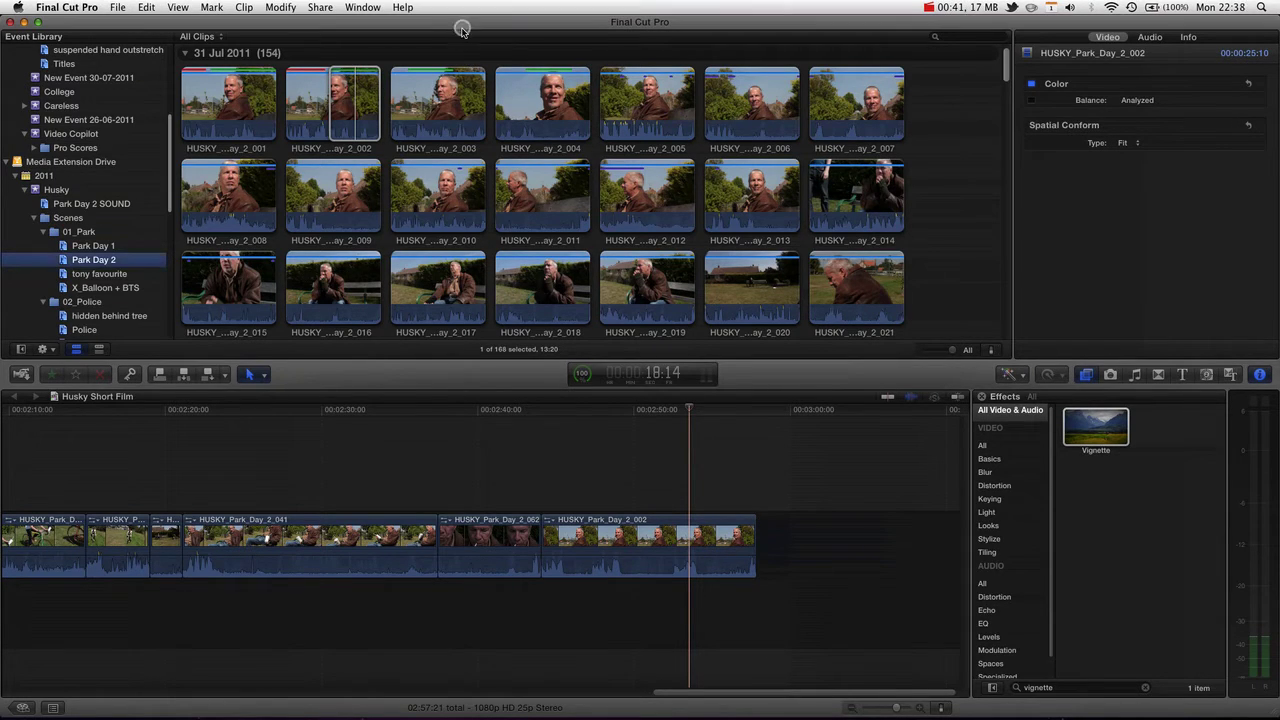
pyautogui.click(362, 7)
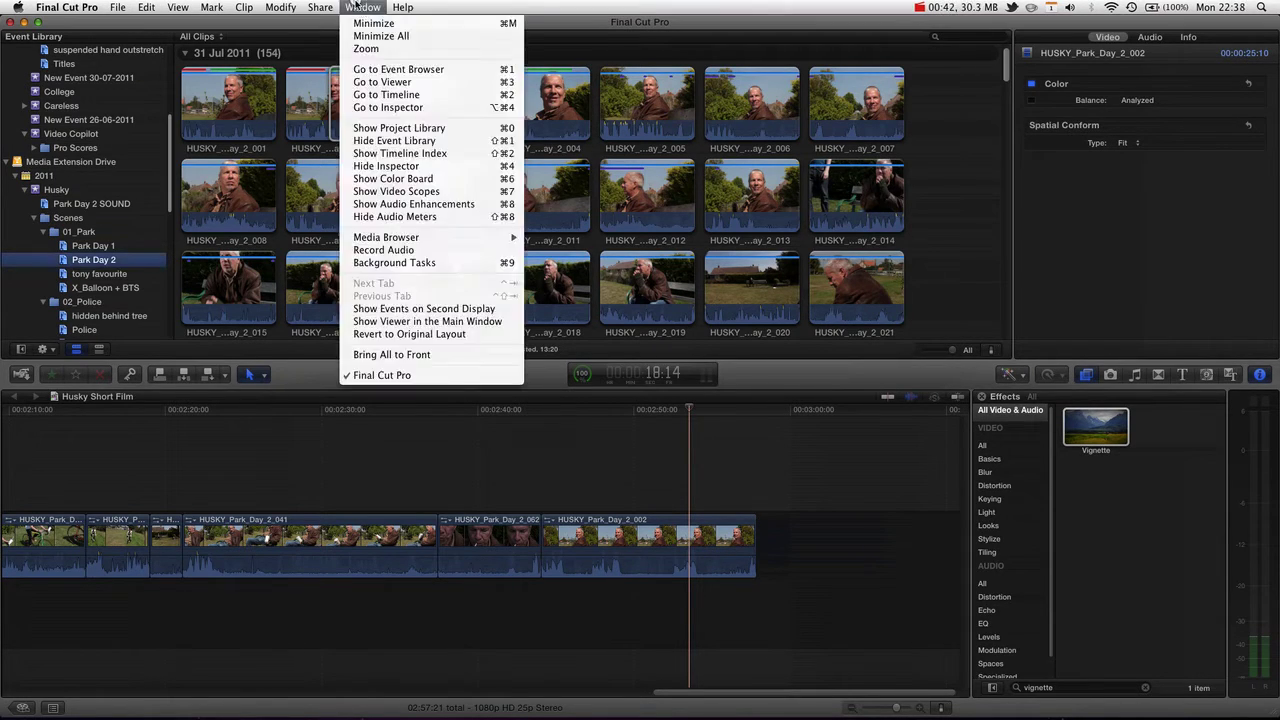
pyautogui.click(427, 321)
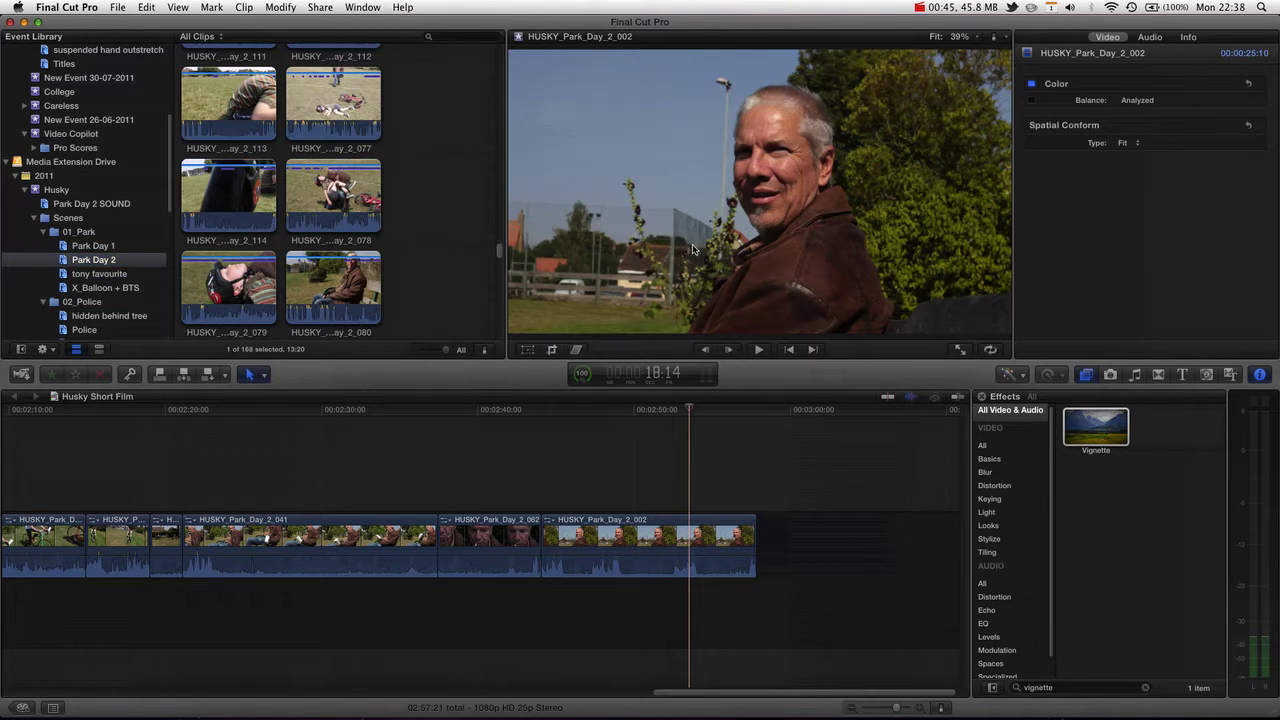
# Widen the browser to three clip columns and scroll through the Park Day 2 clips.
pyautogui.moveTo(500, 247); pyautogui.dragTo(549, 263)
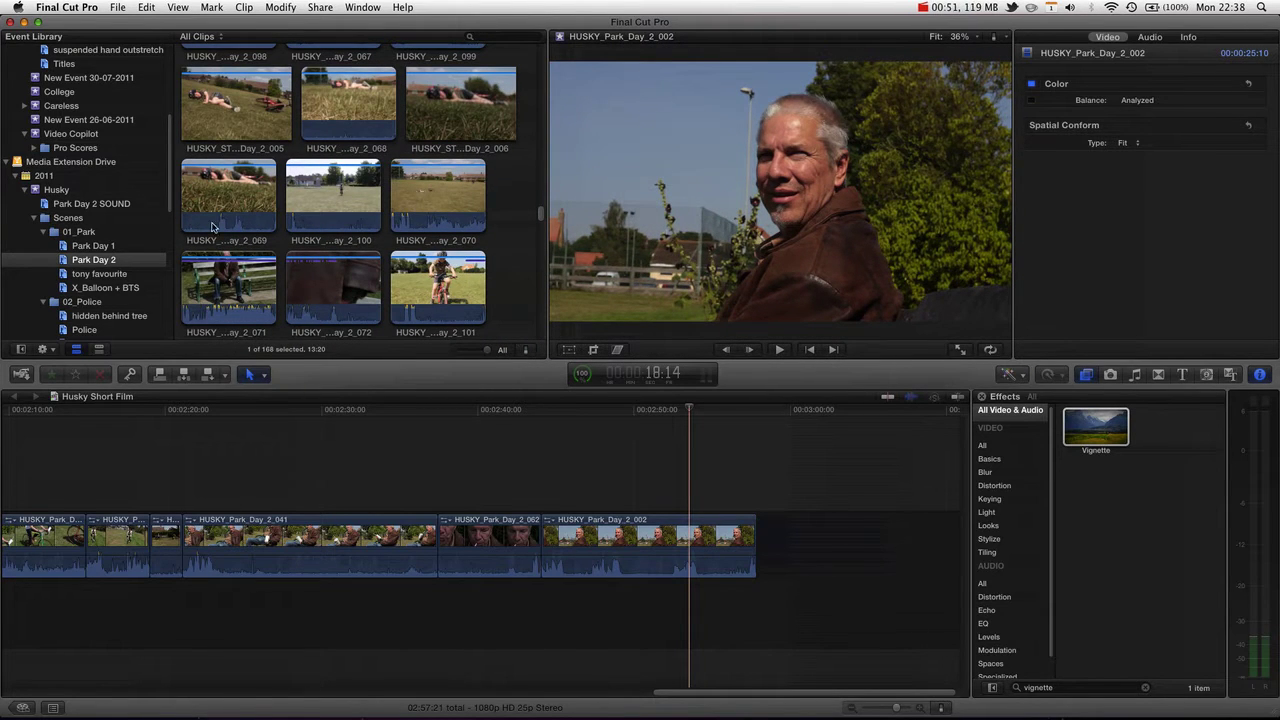
pyautogui.scroll(-5, 128, 136)
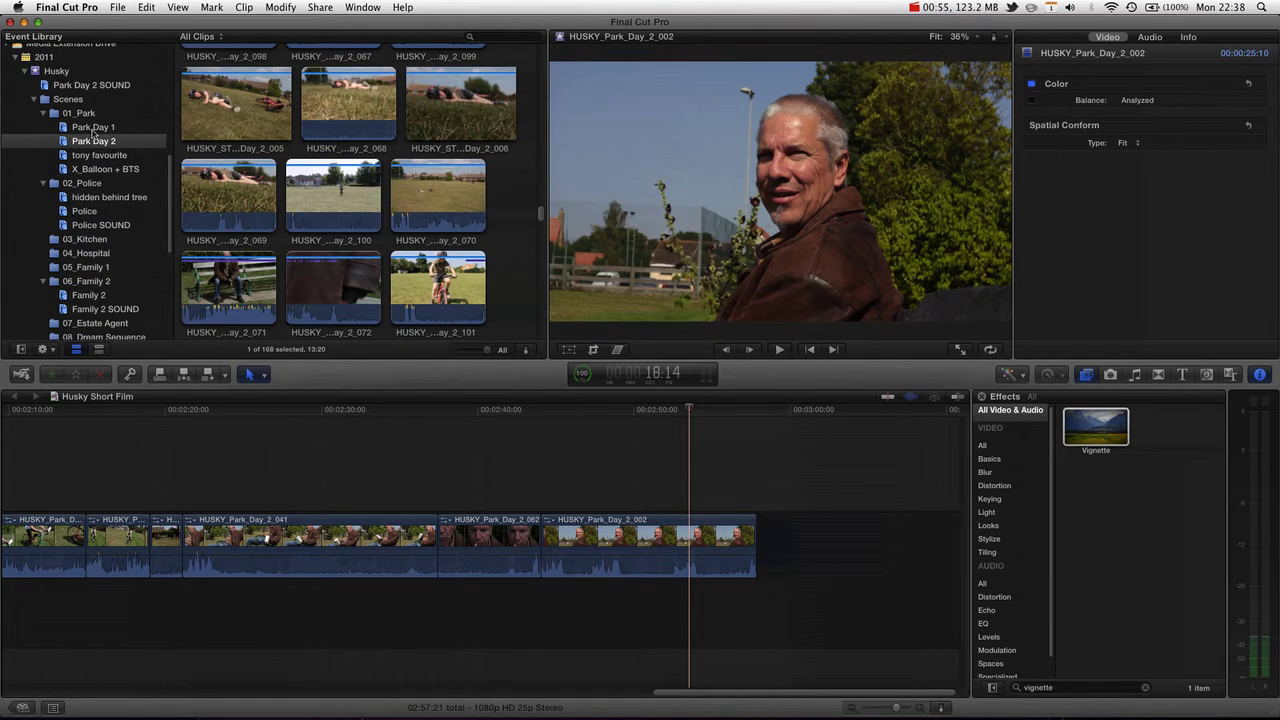
pyautogui.scroll(-4, 111, 172)
pyautogui.scroll(8, 94, 234)
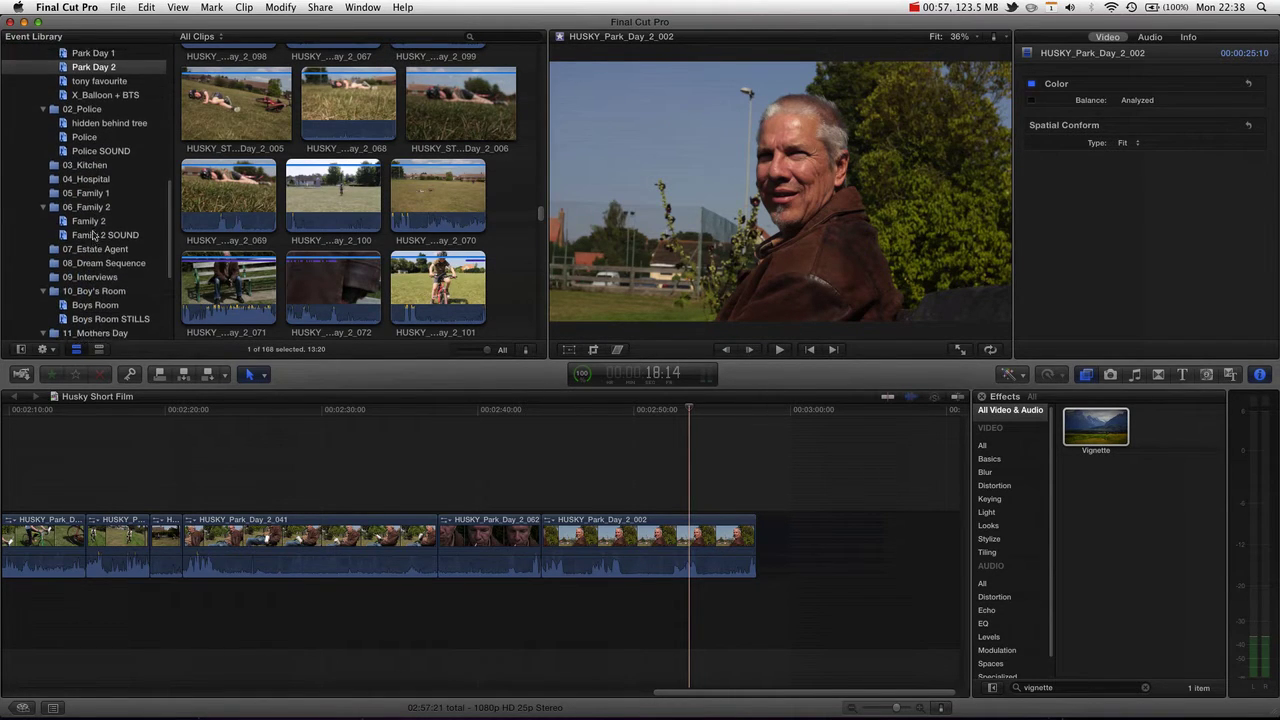
pyautogui.scroll(2, 94, 232)
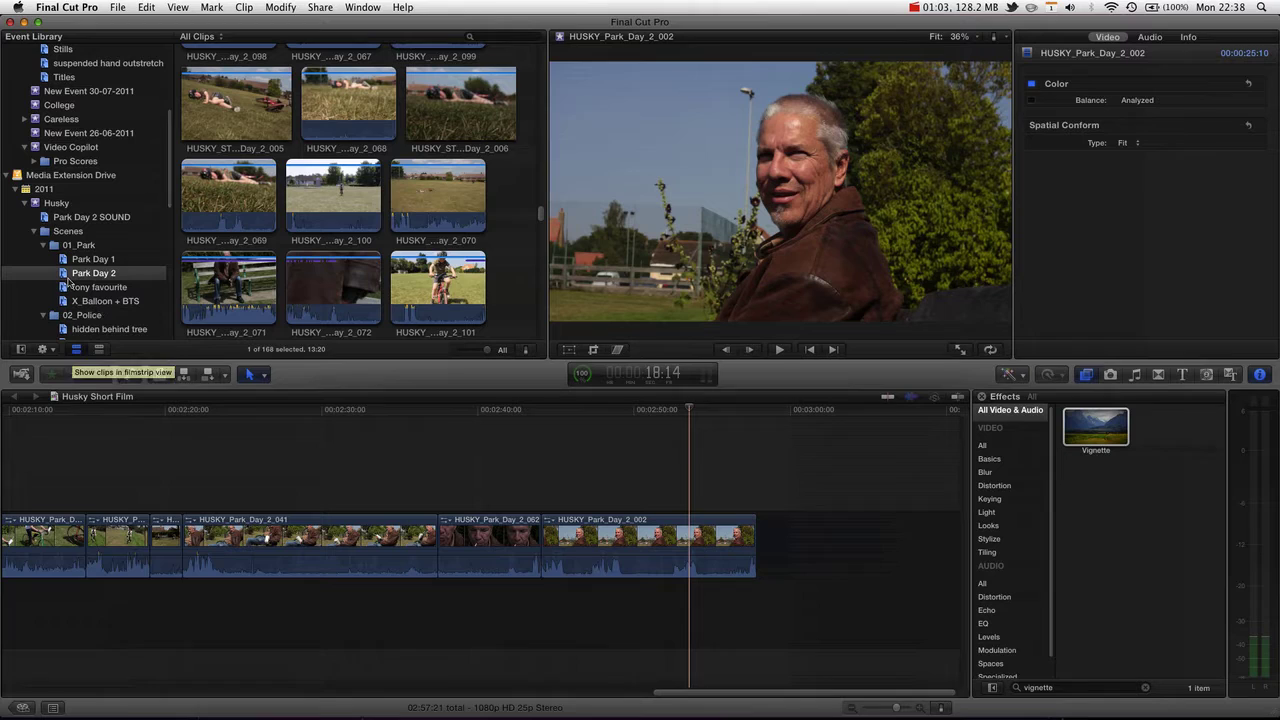
pyautogui.scroll(-5, 90, 275)
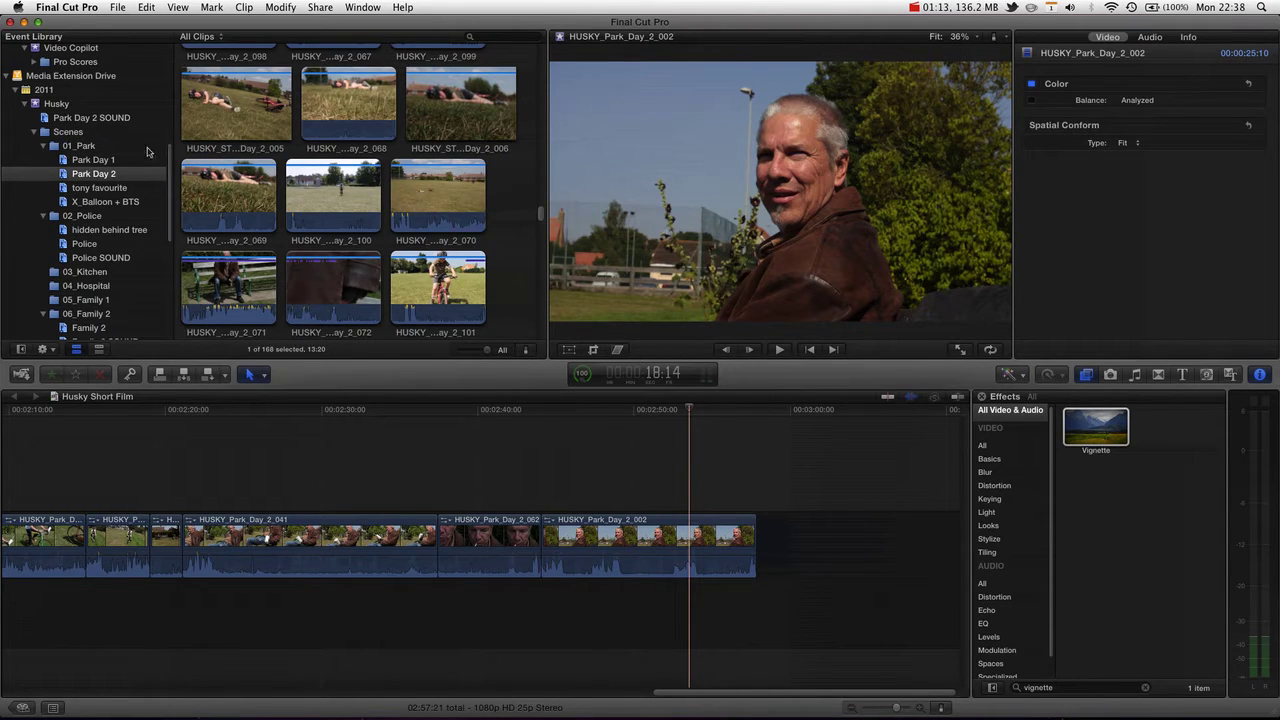
pyautogui.scroll(-5, 130, 195)
pyautogui.scroll(6, 110, 205)
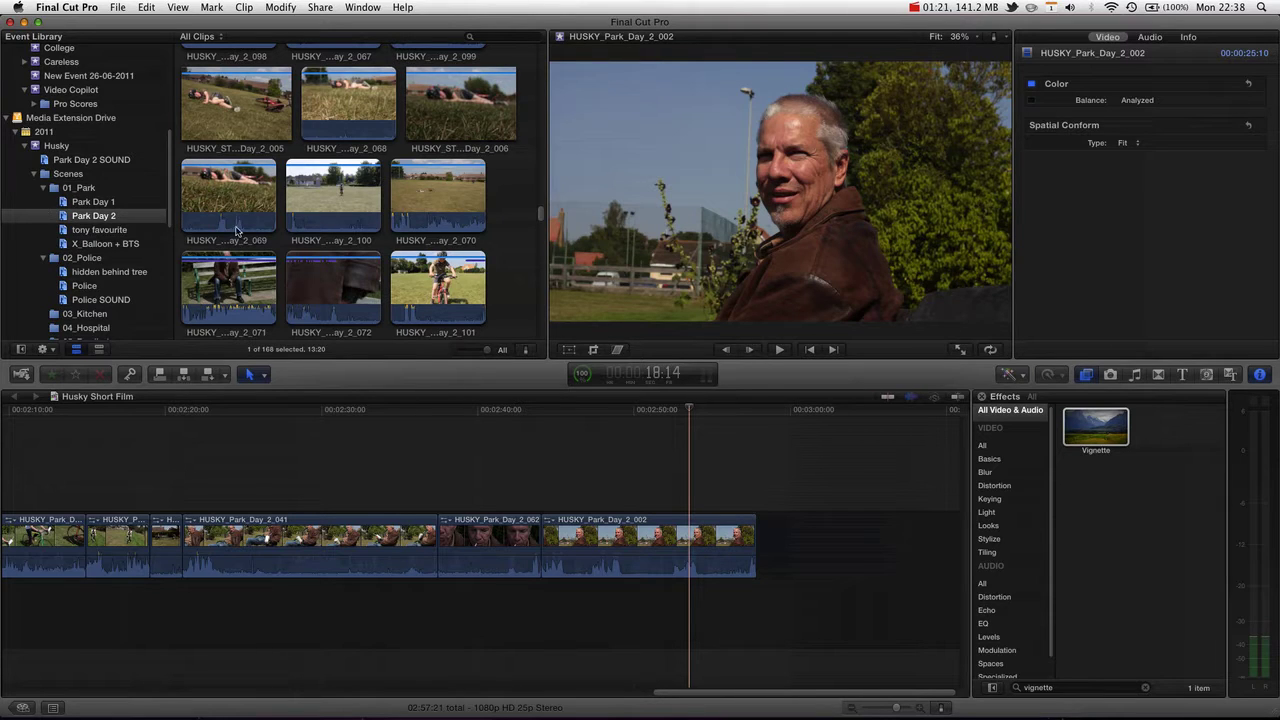
pyautogui.scroll(-5, 466, 130)
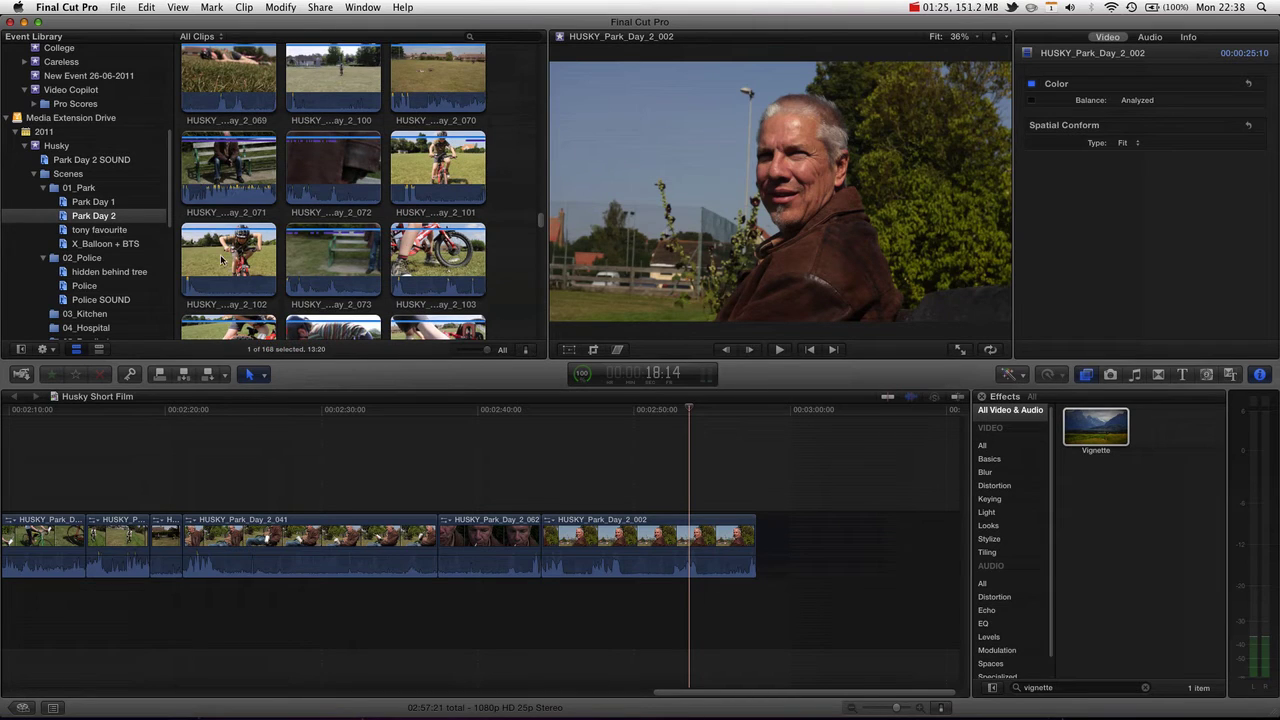
pyautogui.scroll(10, 322, 240)
pyautogui.scroll(10, 326, 255)
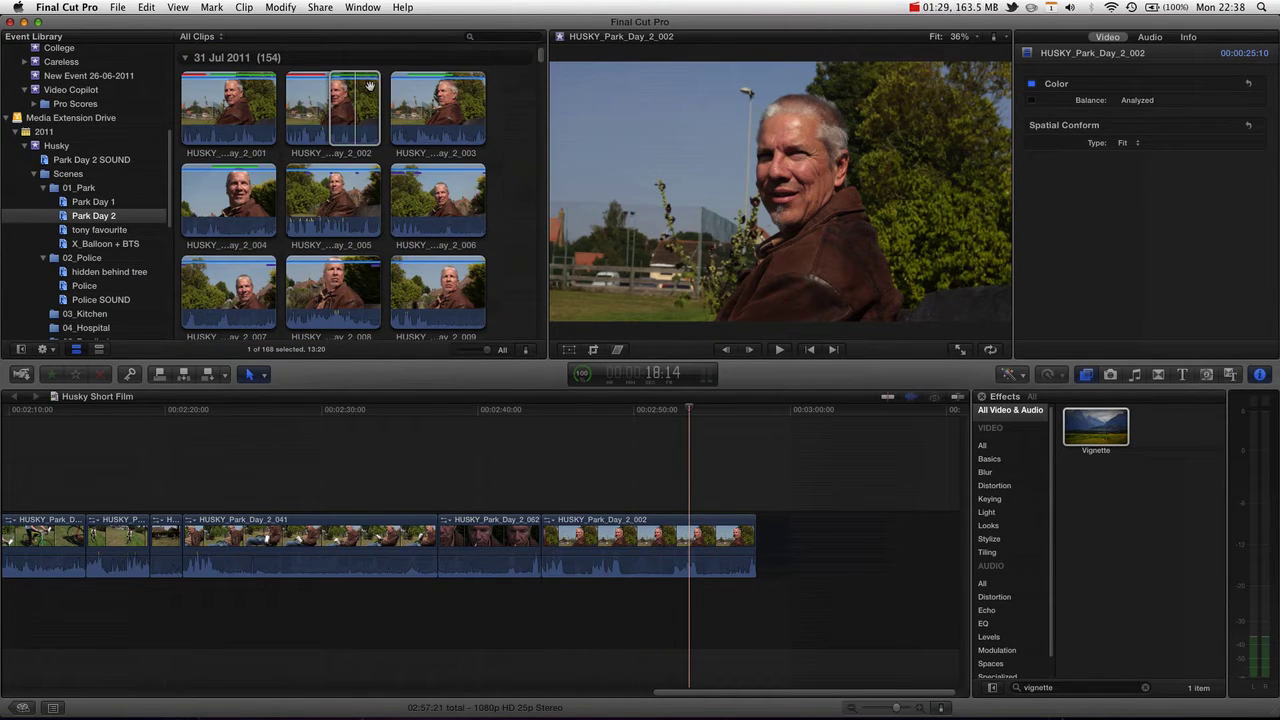
# Preview clip HUSKY_Park_Day_2_005 and mark its opening range for rejection.
pyautogui.click(323, 210)
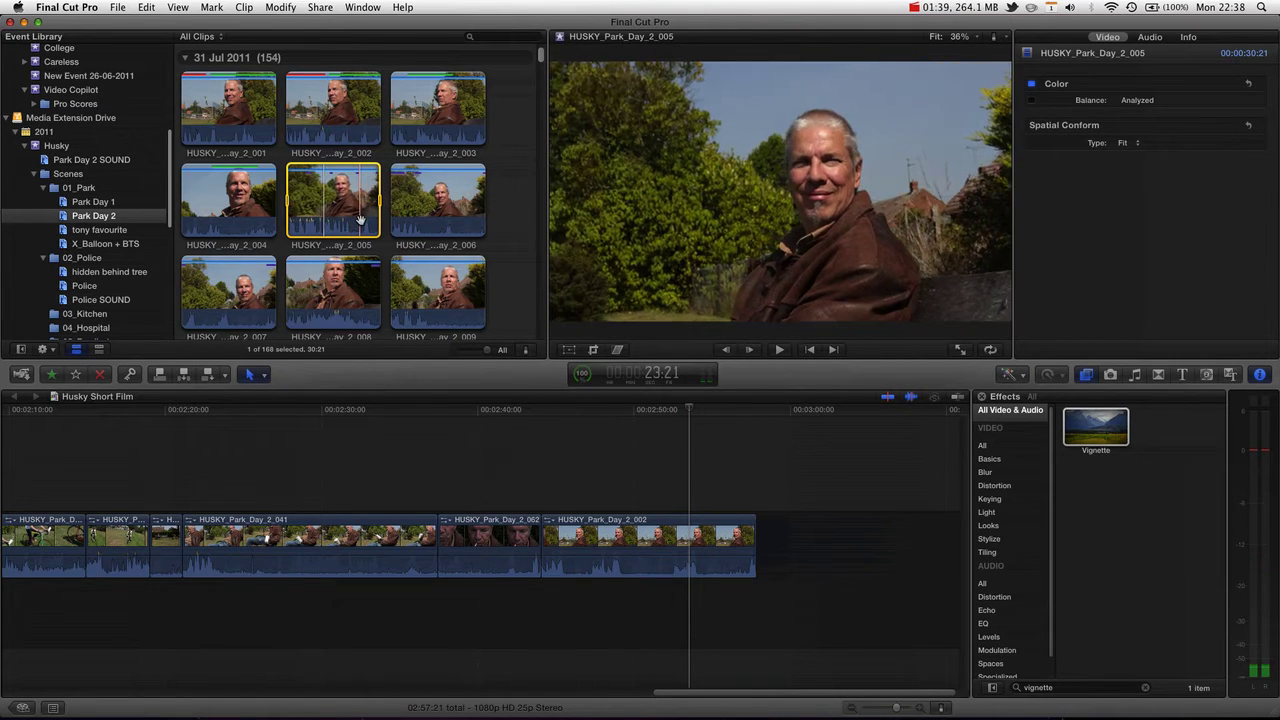
pyautogui.press('XF86AudioLowerVolume')
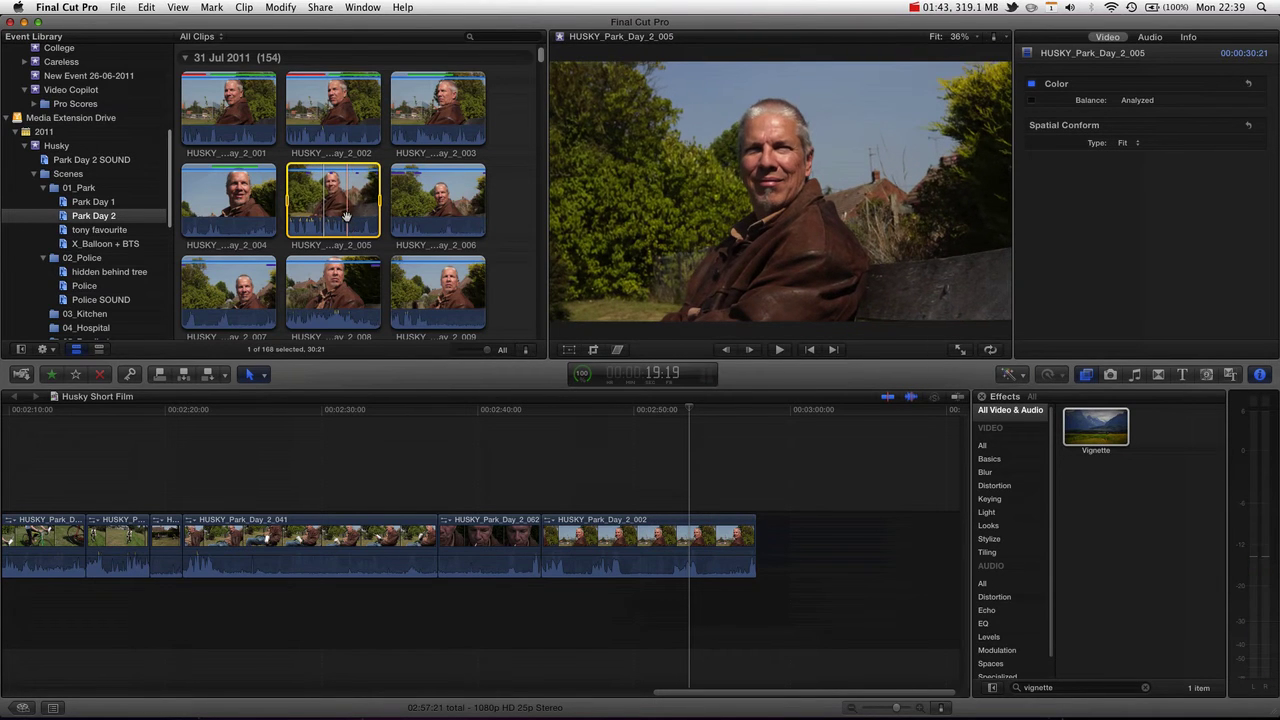
pyautogui.press('o')
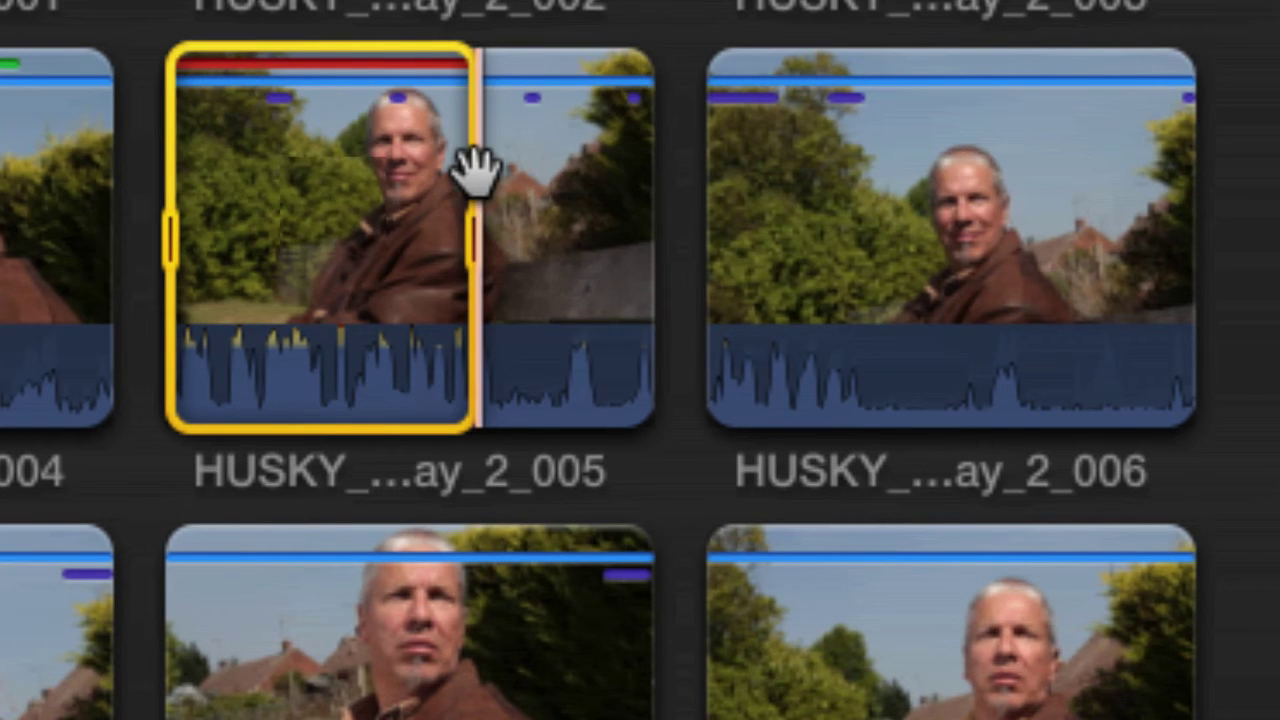
# Rate a 10:10 range near the end of clip 005 as Favorite and play it back.
pyautogui.click(500, 206)
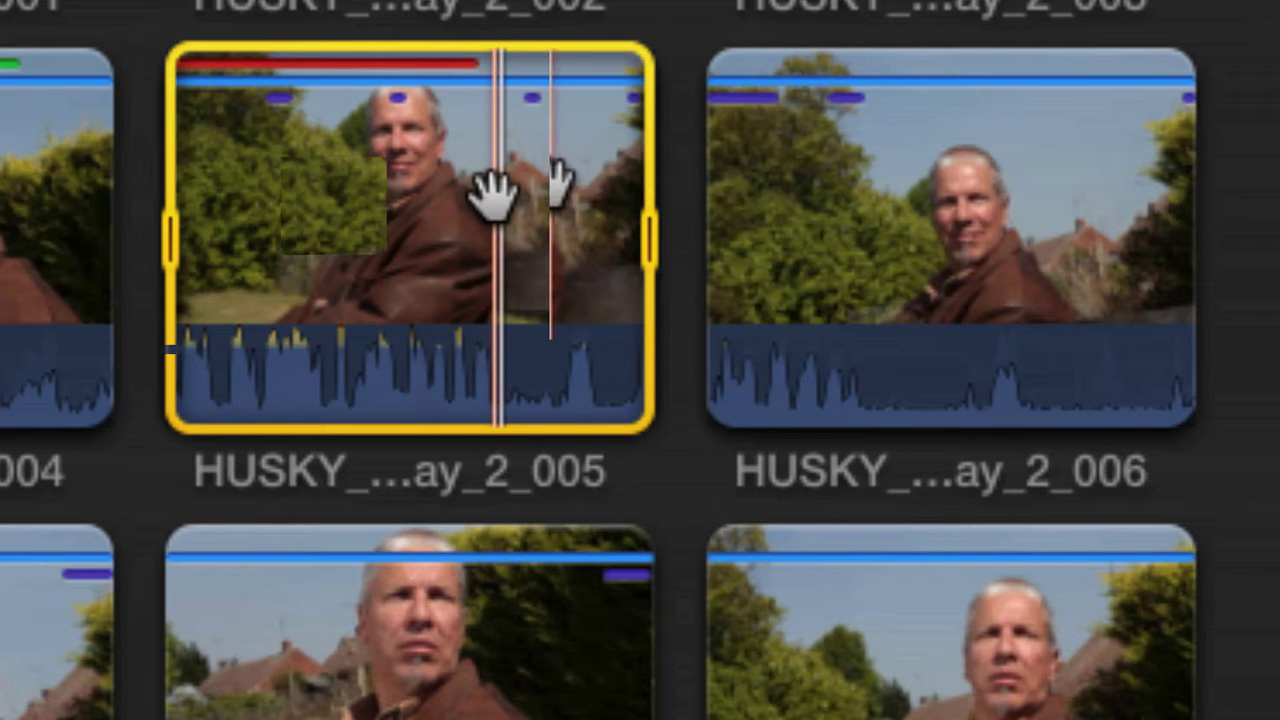
pyautogui.press('i')
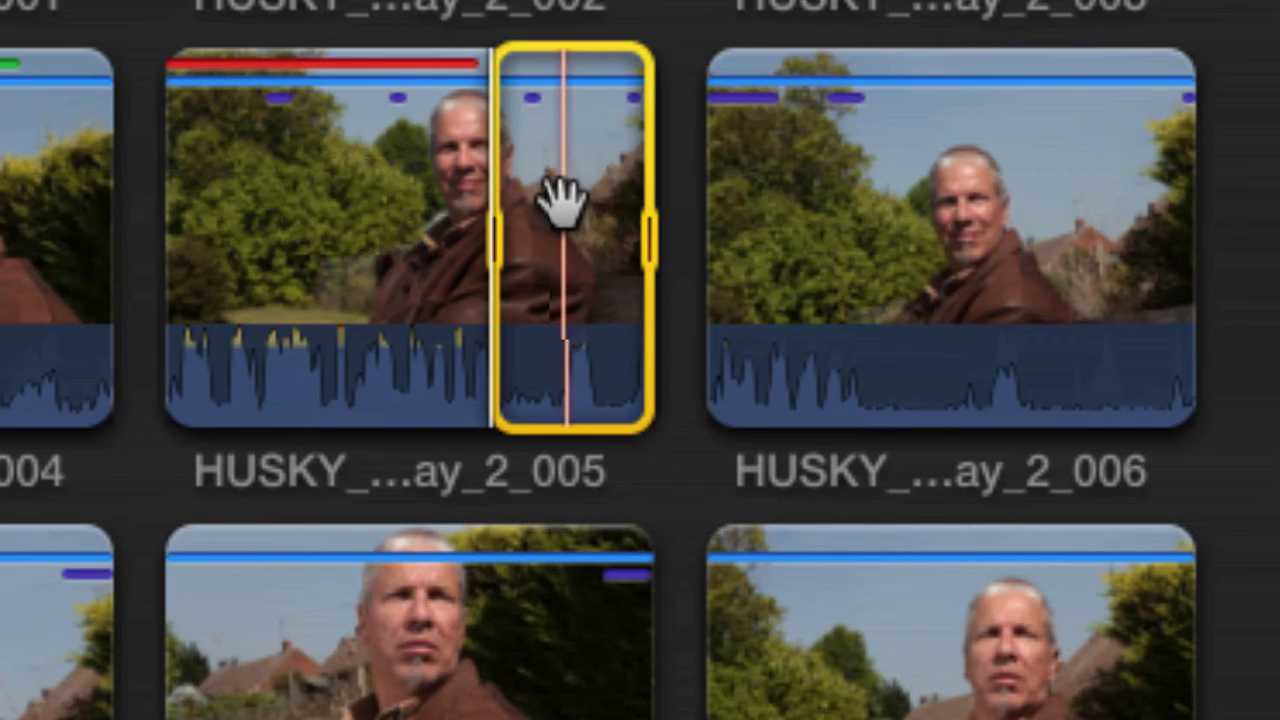
pyautogui.press('f')
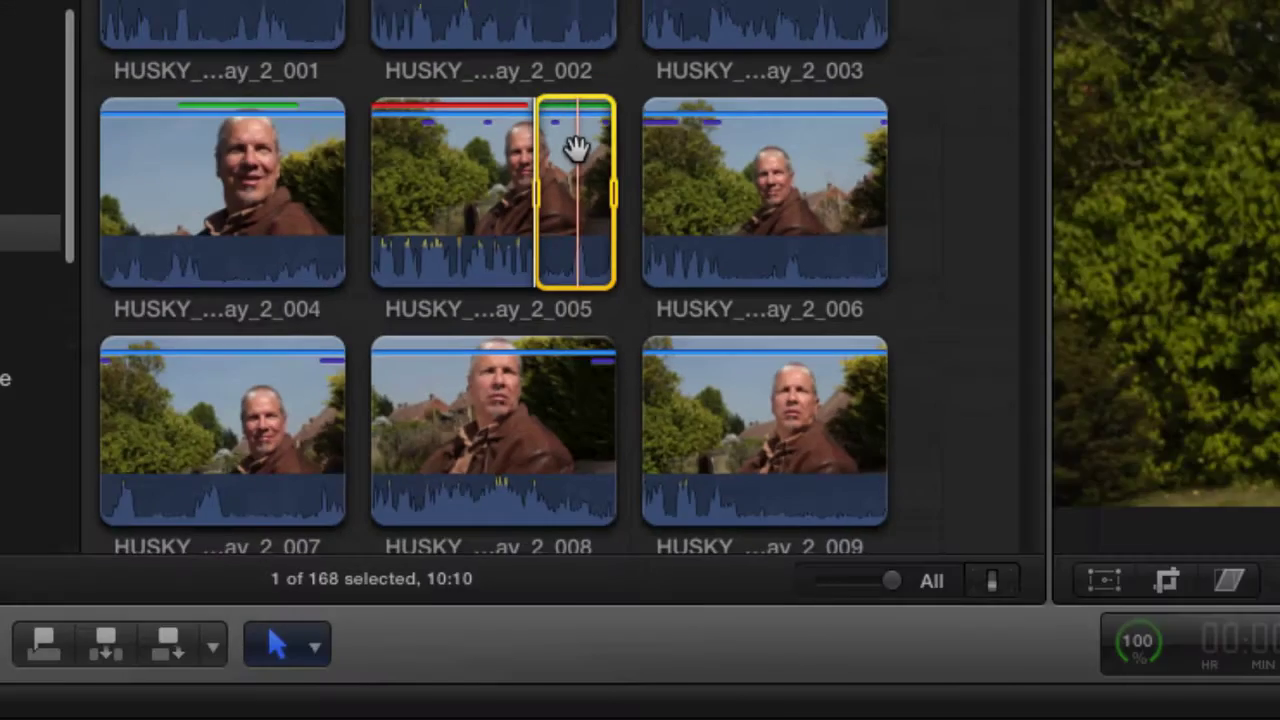
pyautogui.scroll(-1, 560, 230)
pyautogui.press('/')
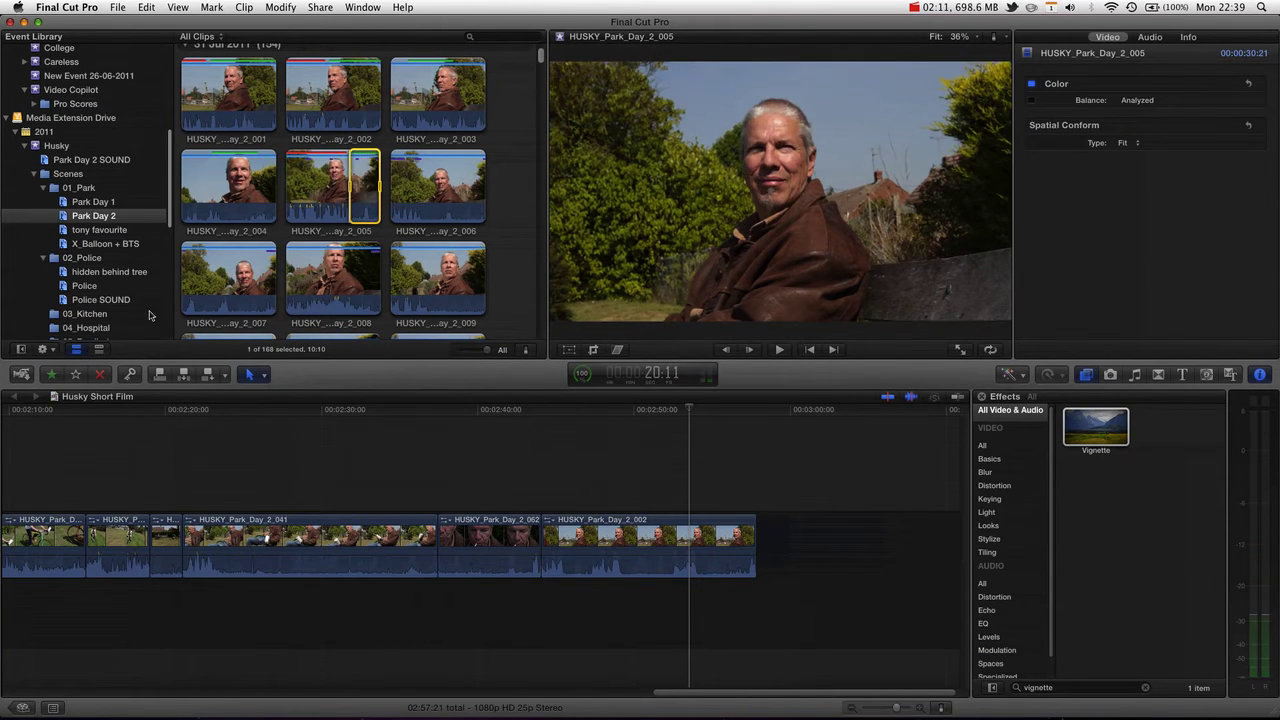
# Switch the browser to list view and expand clip 005's tagged ranges.
pyautogui.click(99, 349)
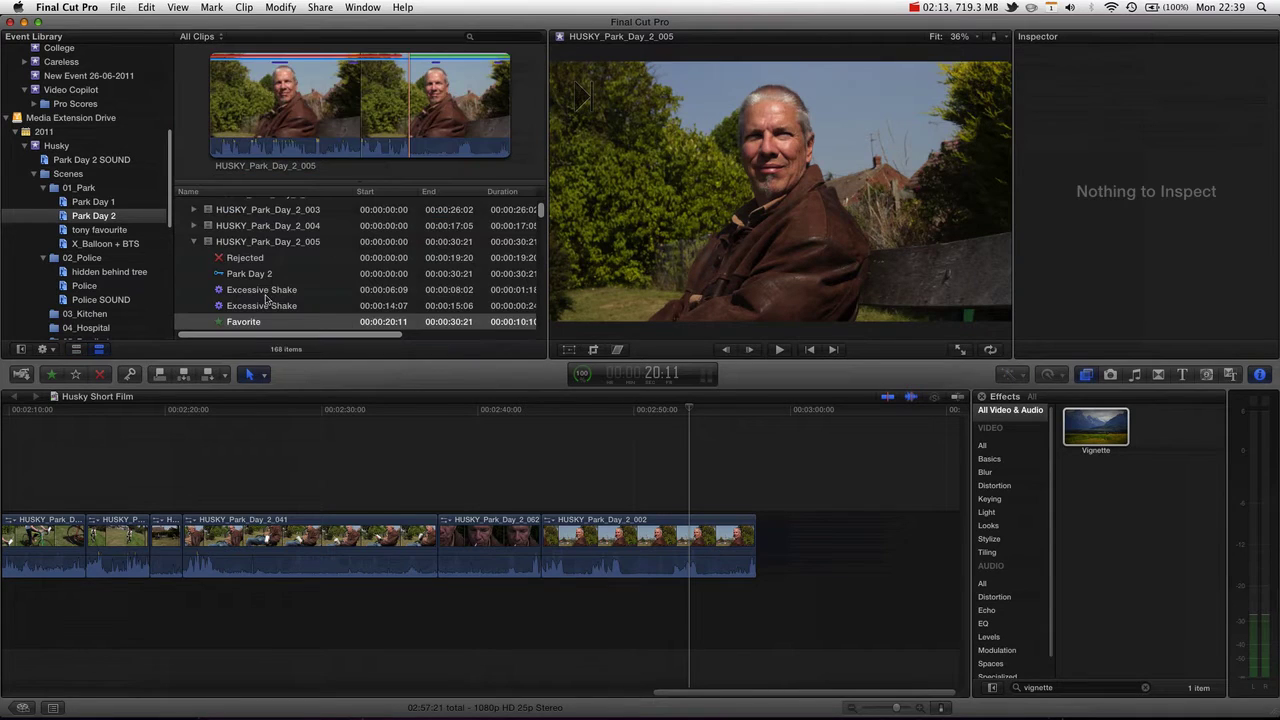
pyautogui.scroll(-2, 266, 297)
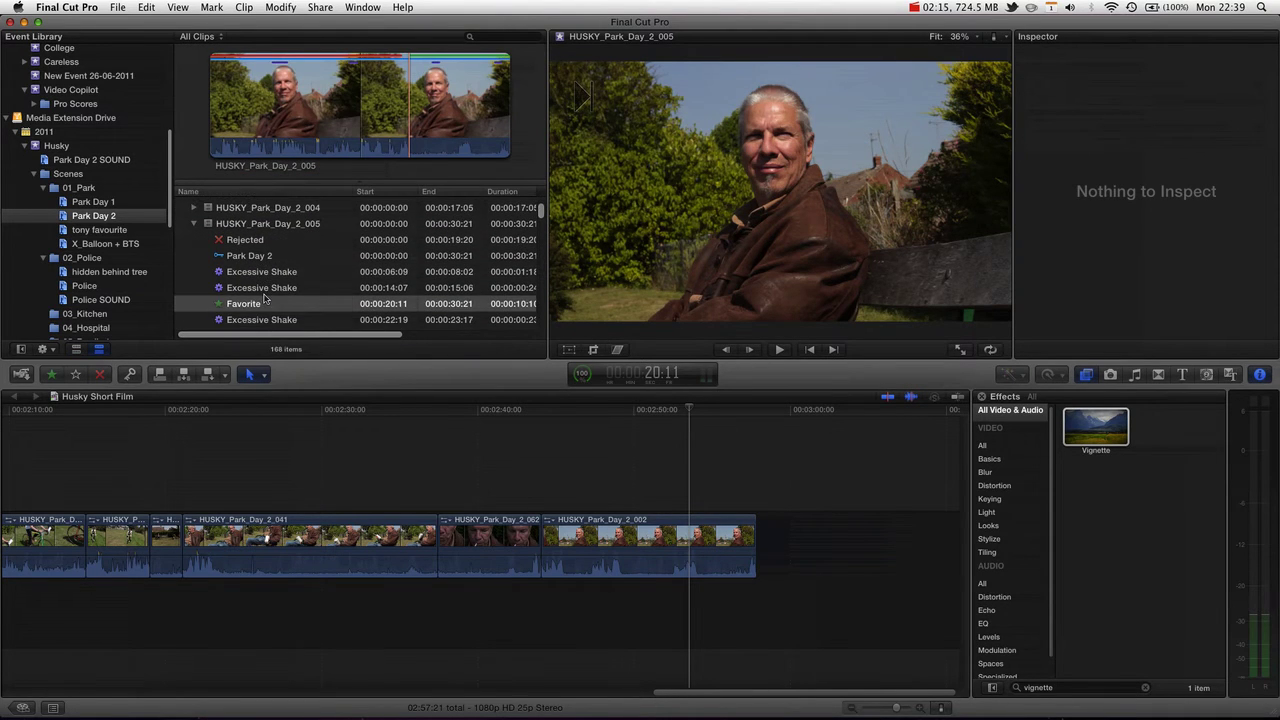
pyautogui.scroll(-2, 266, 298)
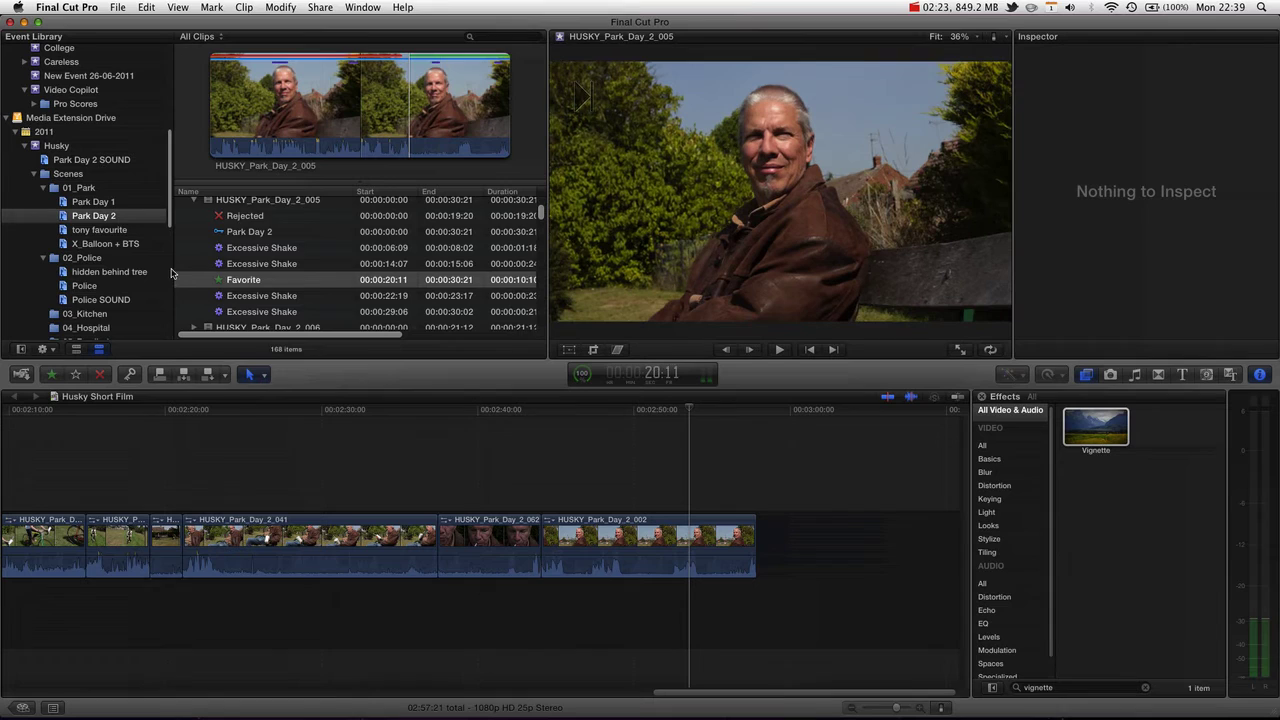
pyautogui.scroll(1, 190, 250)
pyautogui.click(196, 222)
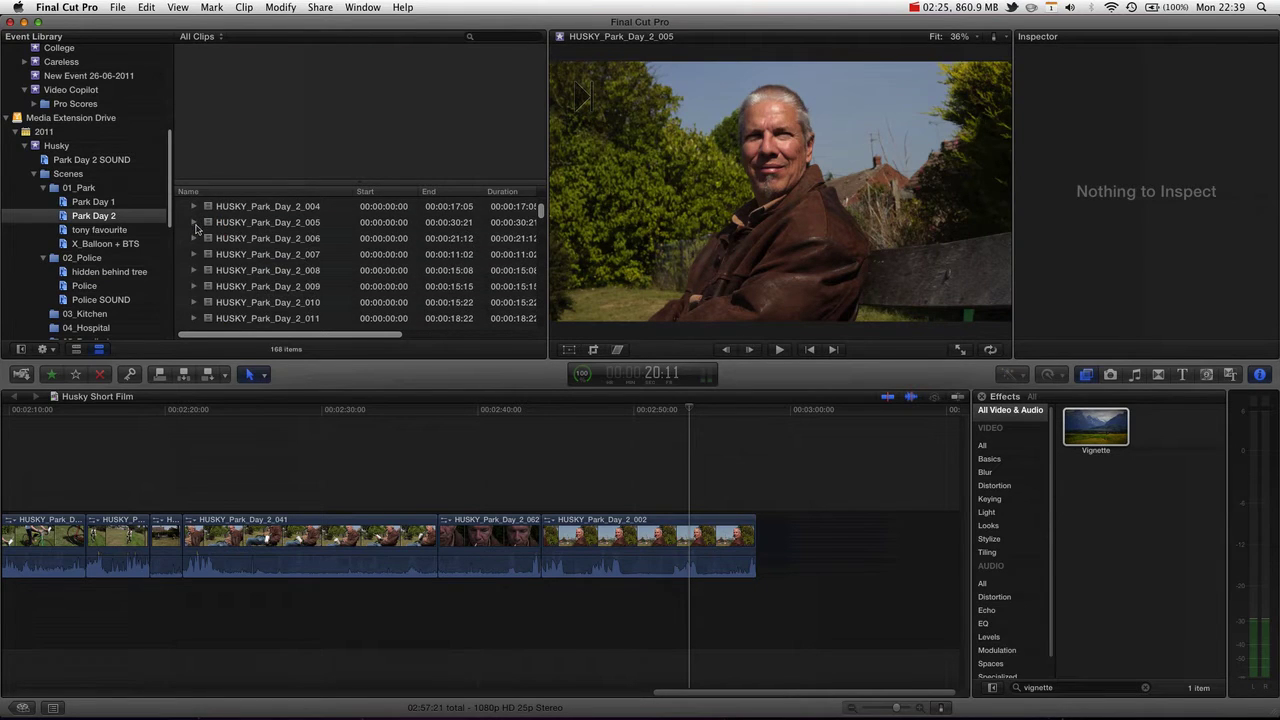
pyautogui.click(195, 224)
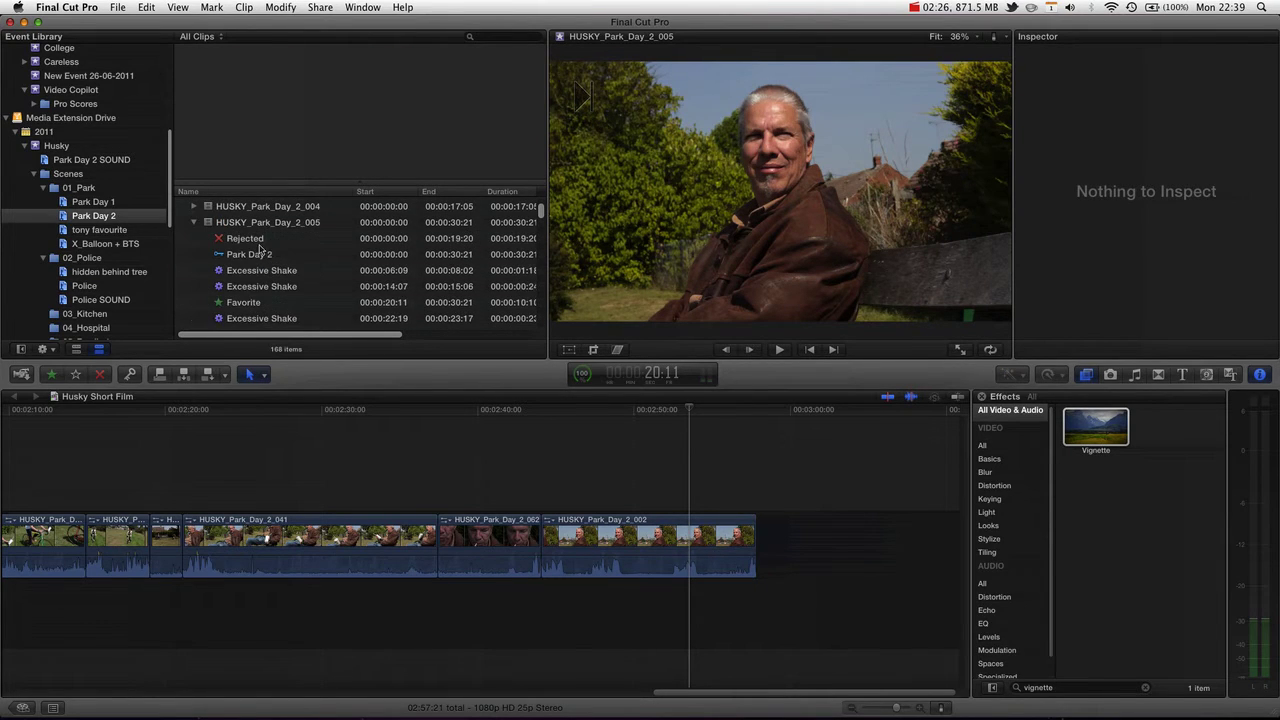
# Inspect clip 005's Excessive Shake, Rejected and Favorite ranges.
pyautogui.scroll(-1, 240, 258)
pyautogui.click(238, 250)
pyautogui.click(237, 265)
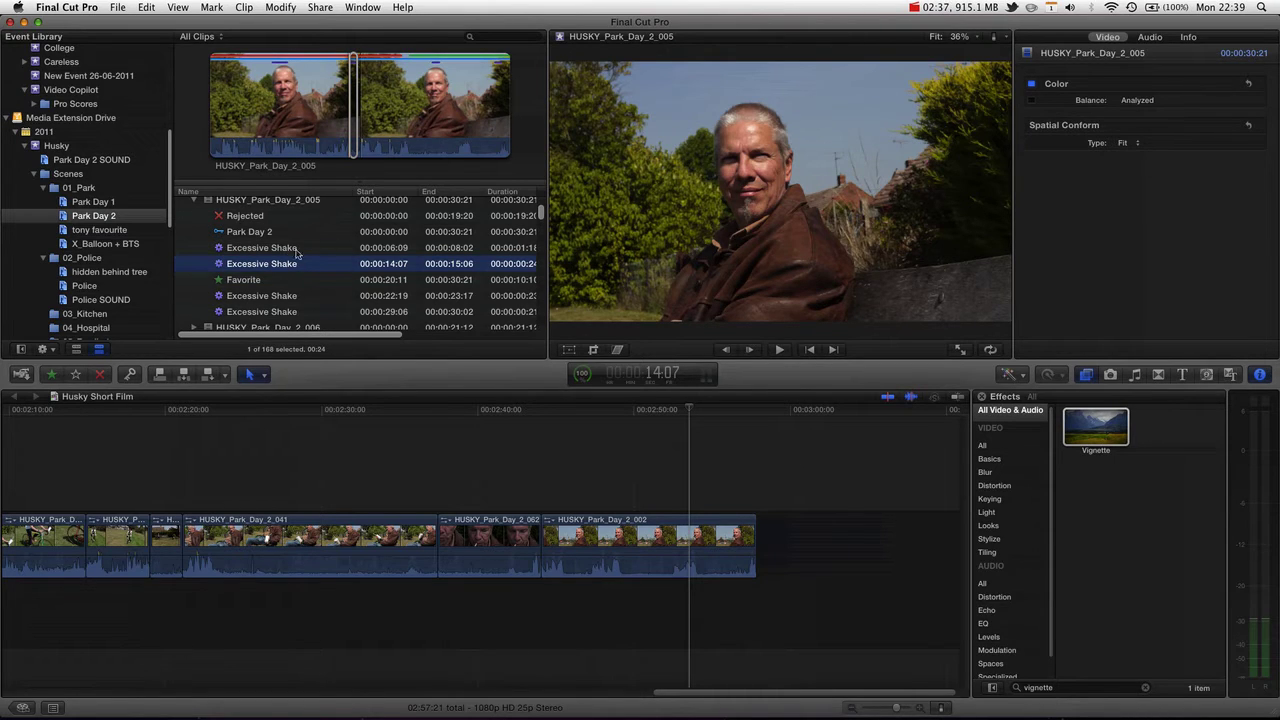
pyautogui.click(243, 216)
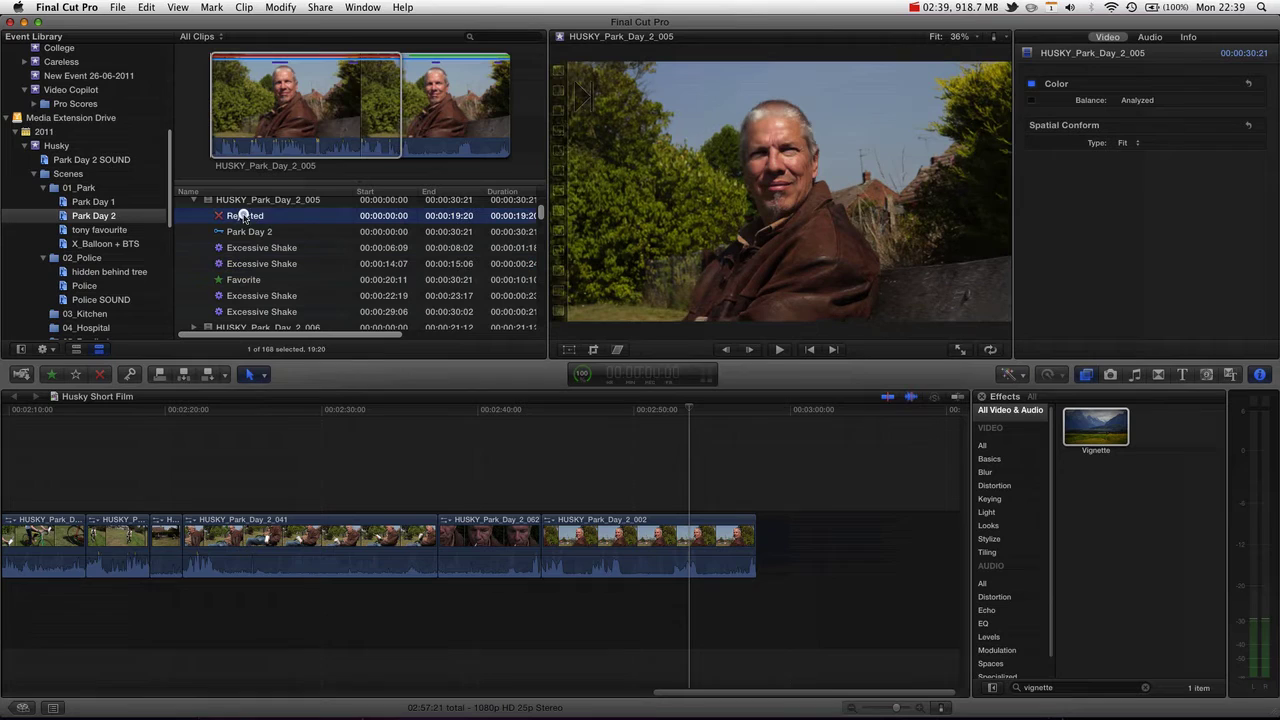
pyautogui.click(312, 106)
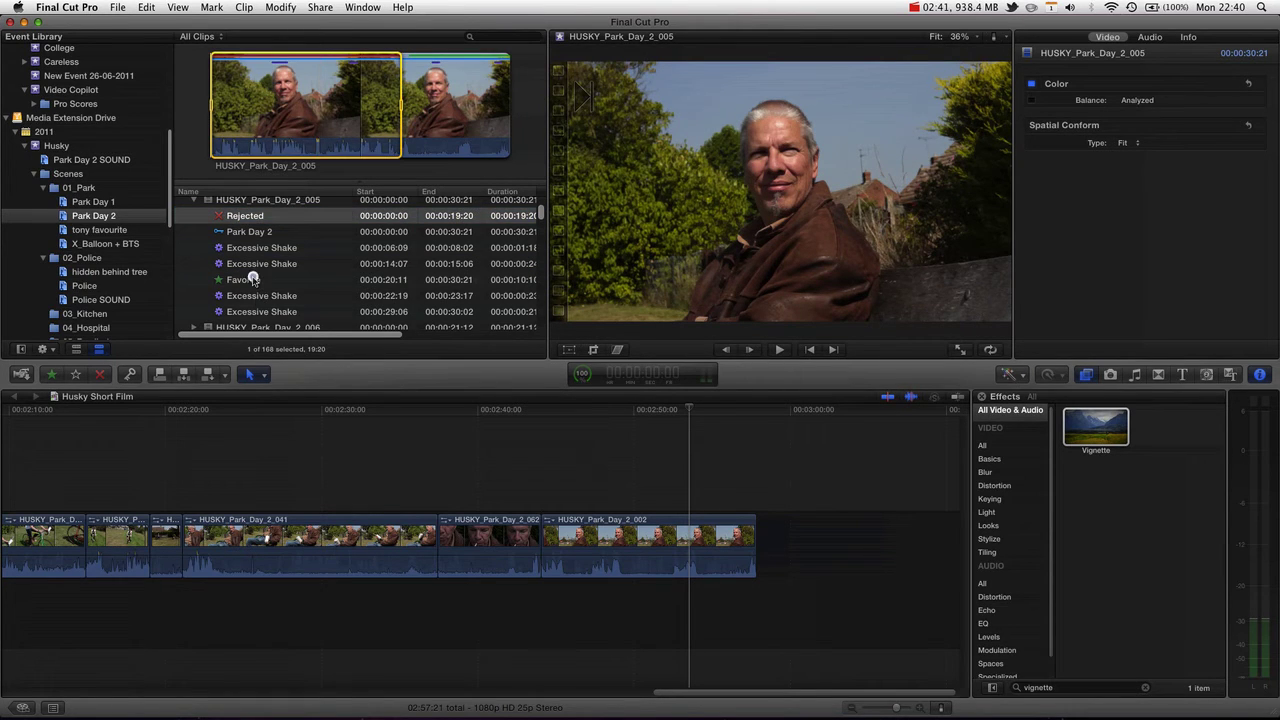
pyautogui.click(252, 279)
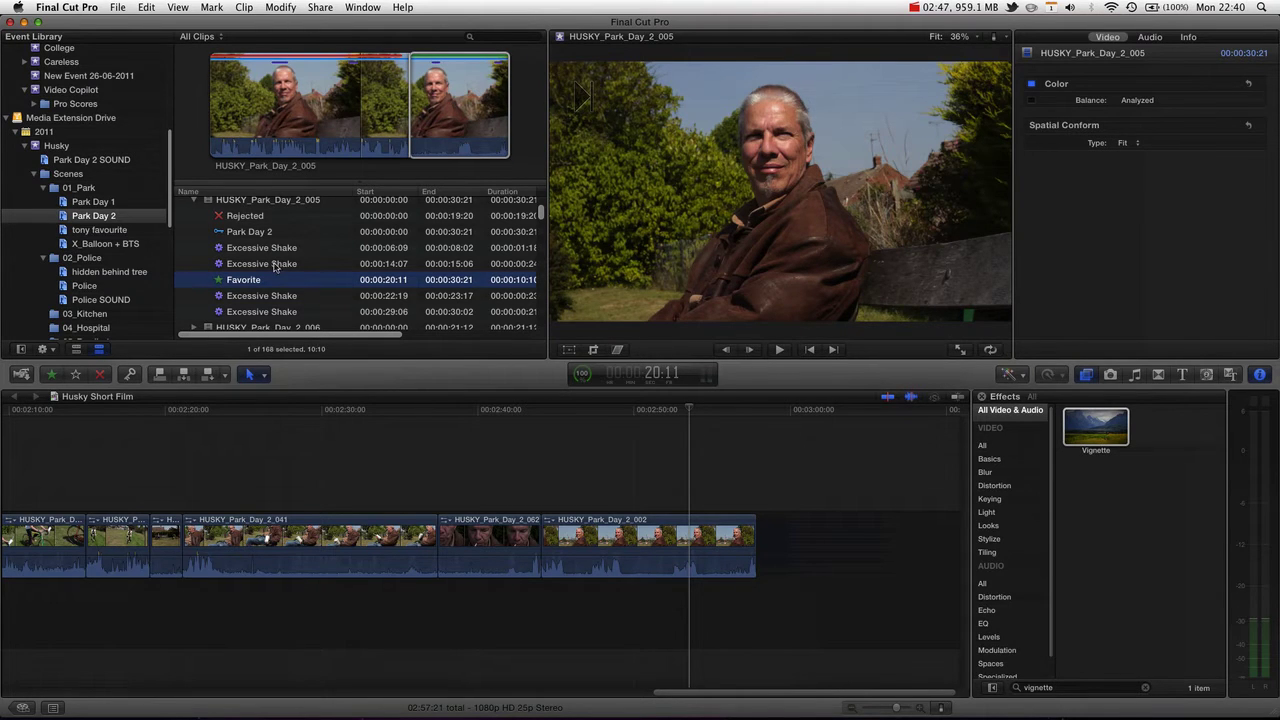
pyautogui.scroll(3, 292, 275)
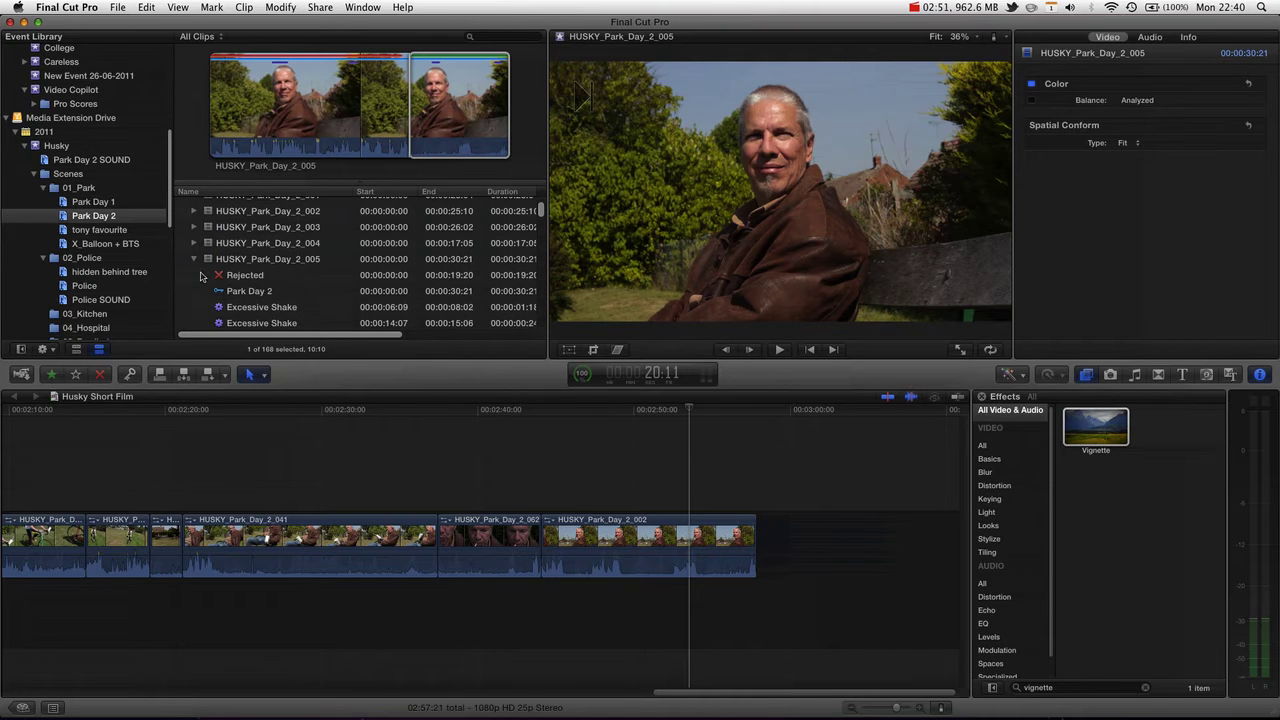
pyautogui.scroll(-4, 258, 299)
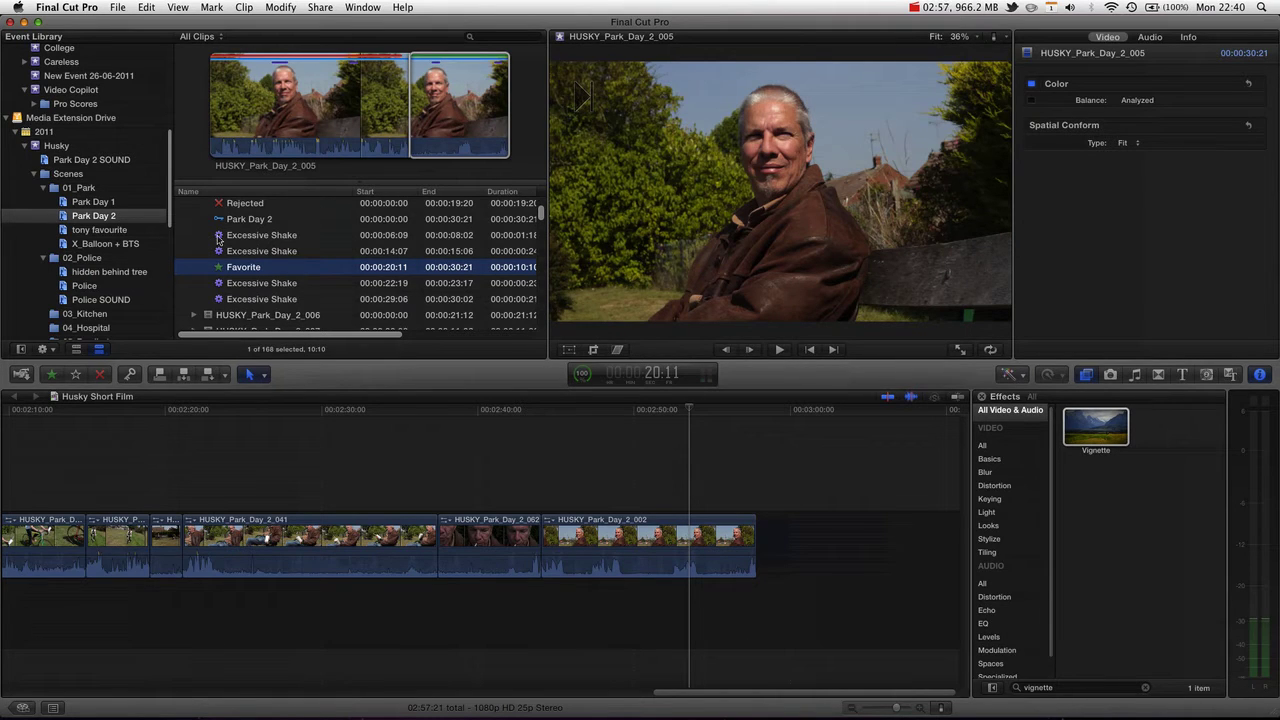
# Tag clip 005's 20:11–30:21 Favorite range with the keyword 'tony favourite'.
pyautogui.click(499, 127)
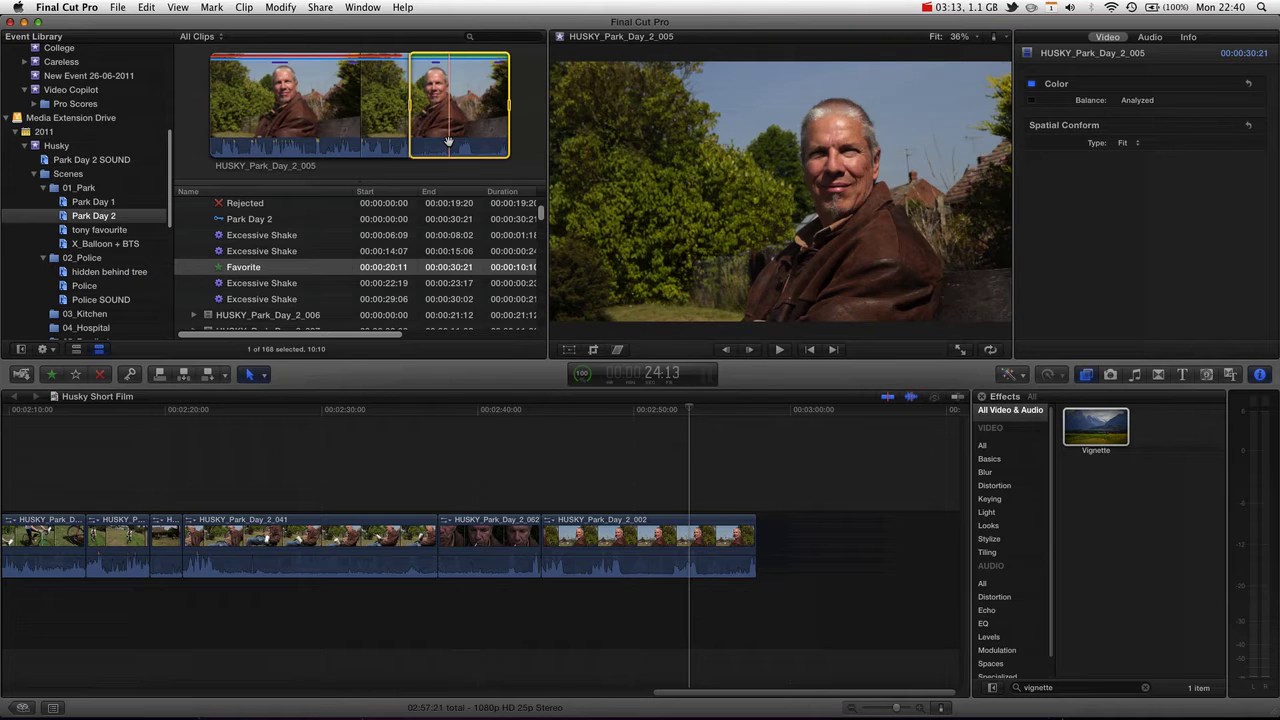
pyautogui.press('space')
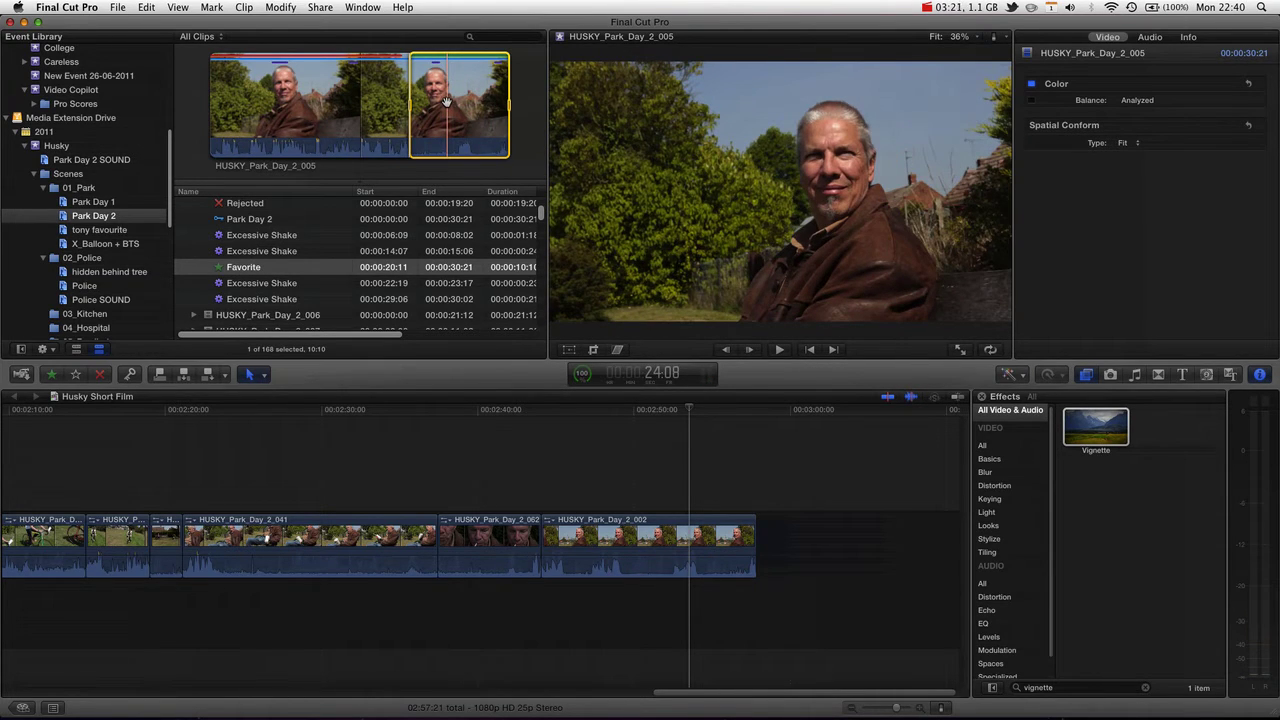
pyautogui.press('super+k')
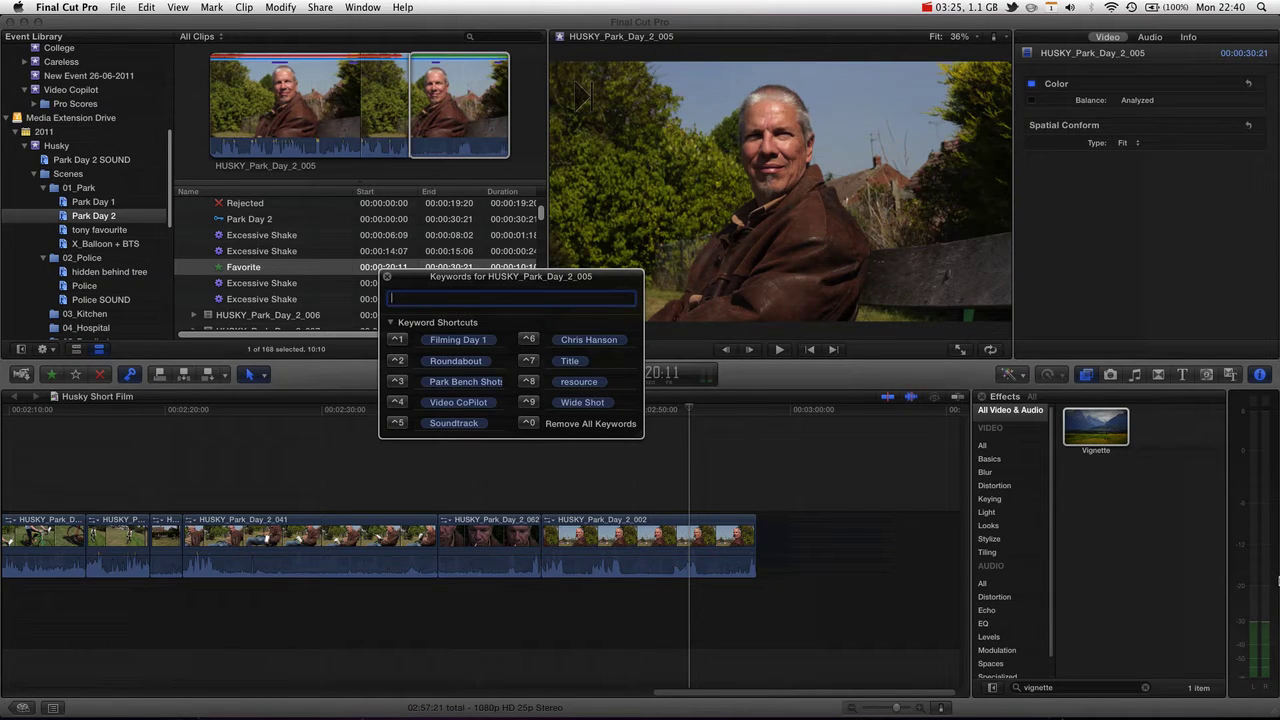
pyautogui.write('tomn')
pyautogui.write('ny favourite')
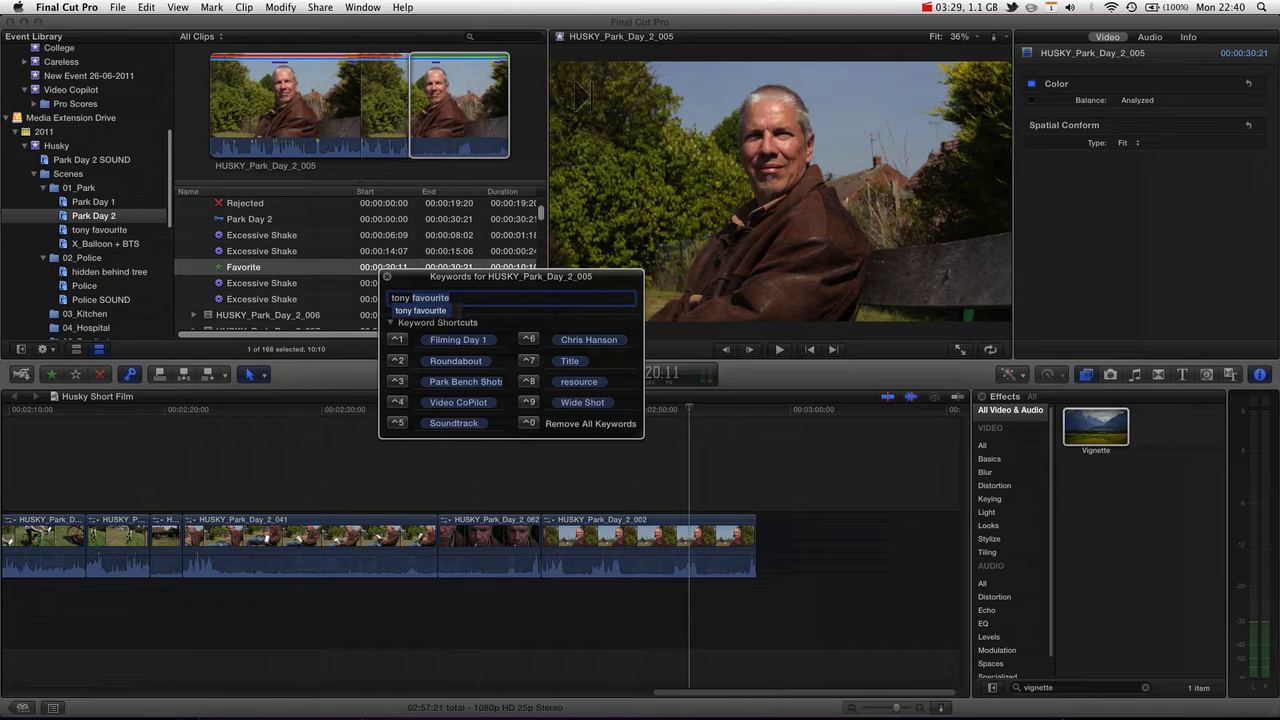
pyautogui.press('Return')
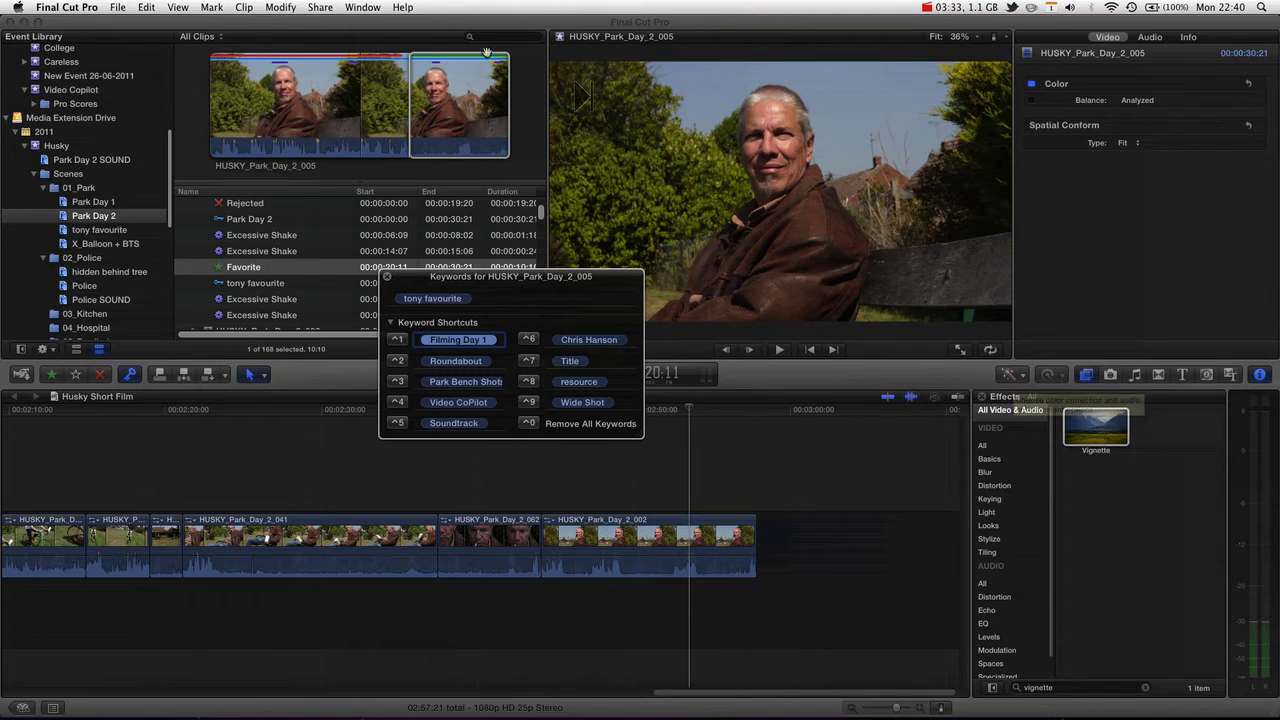
pyautogui.click(385, 276)
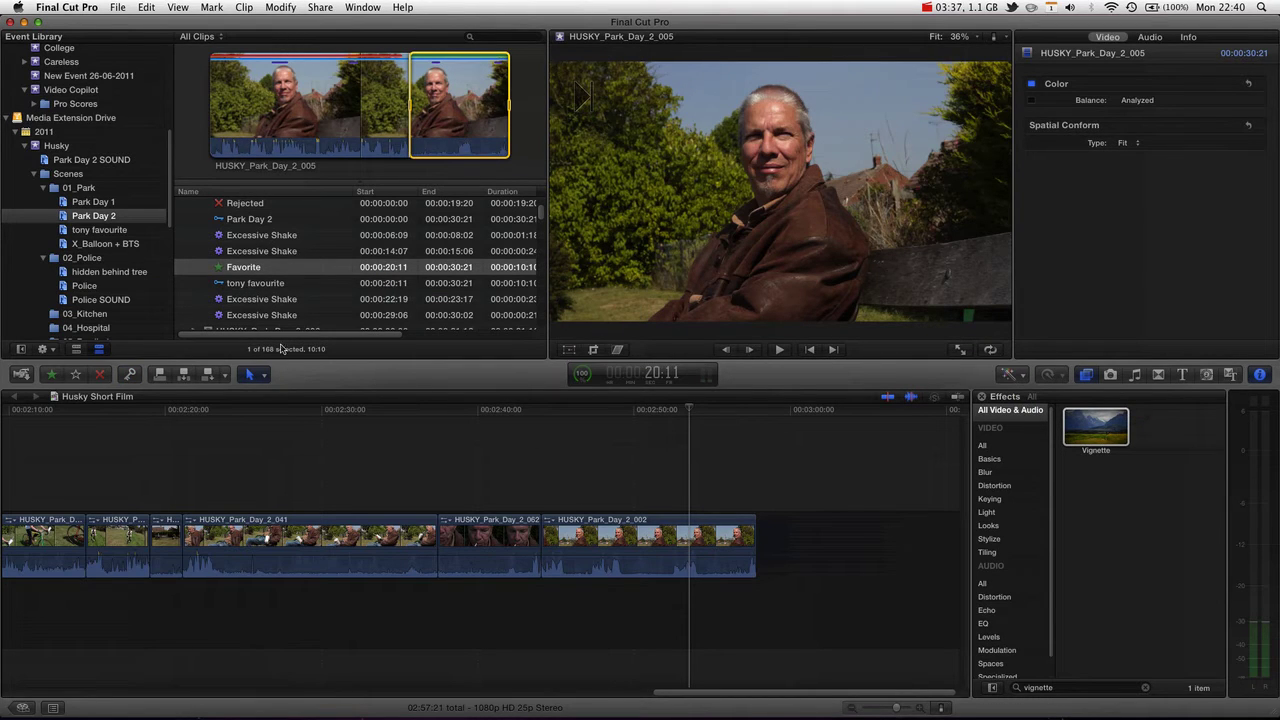
# Enlarge the browser and open the 'tony favourite' collection listing clips 001, 002 and 005.
pyautogui.moveTo(340, 383); pyautogui.dragTo(343, 489)
pyautogui.scroll(3, 290, 360)
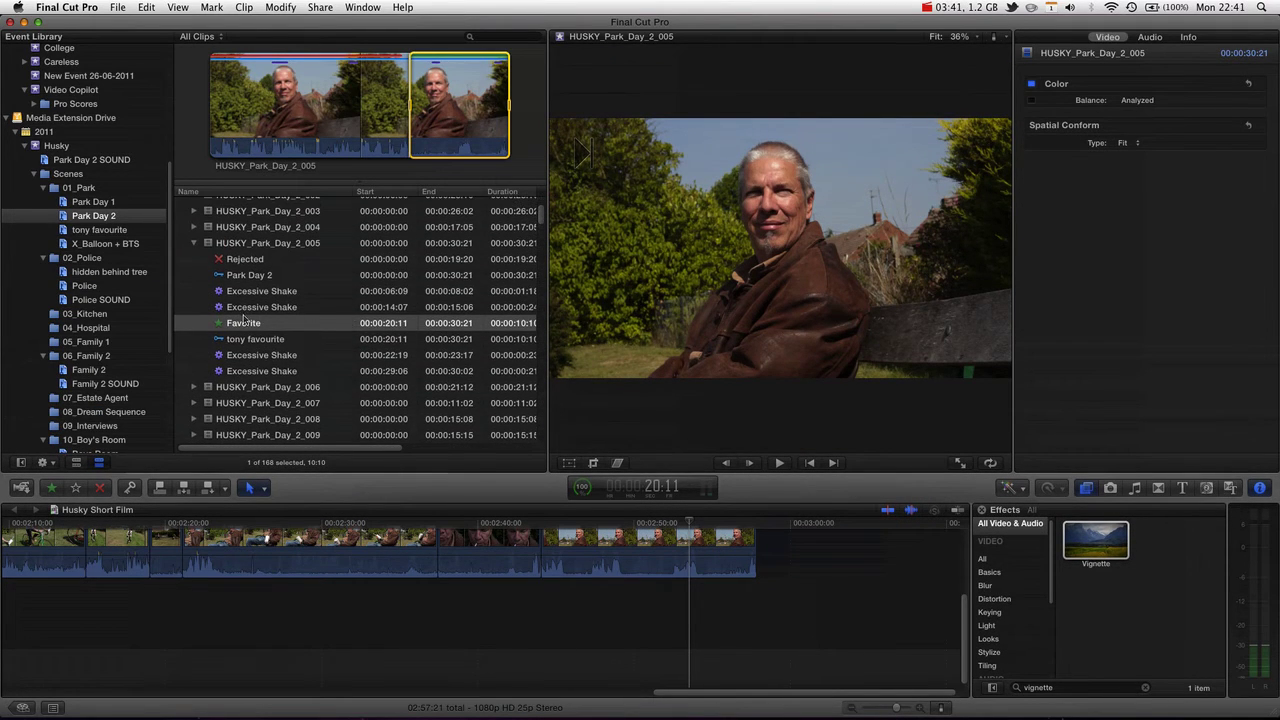
pyautogui.click(264, 339)
pyautogui.click(410, 132)
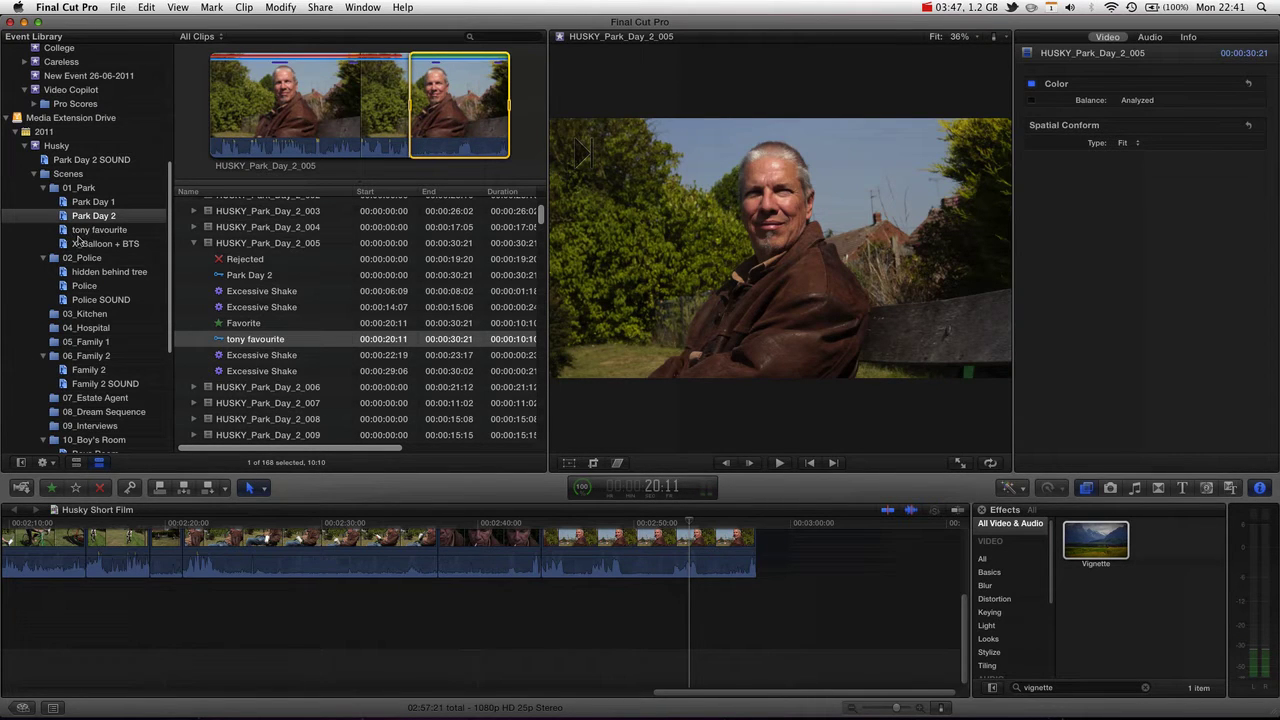
pyautogui.click(80, 232)
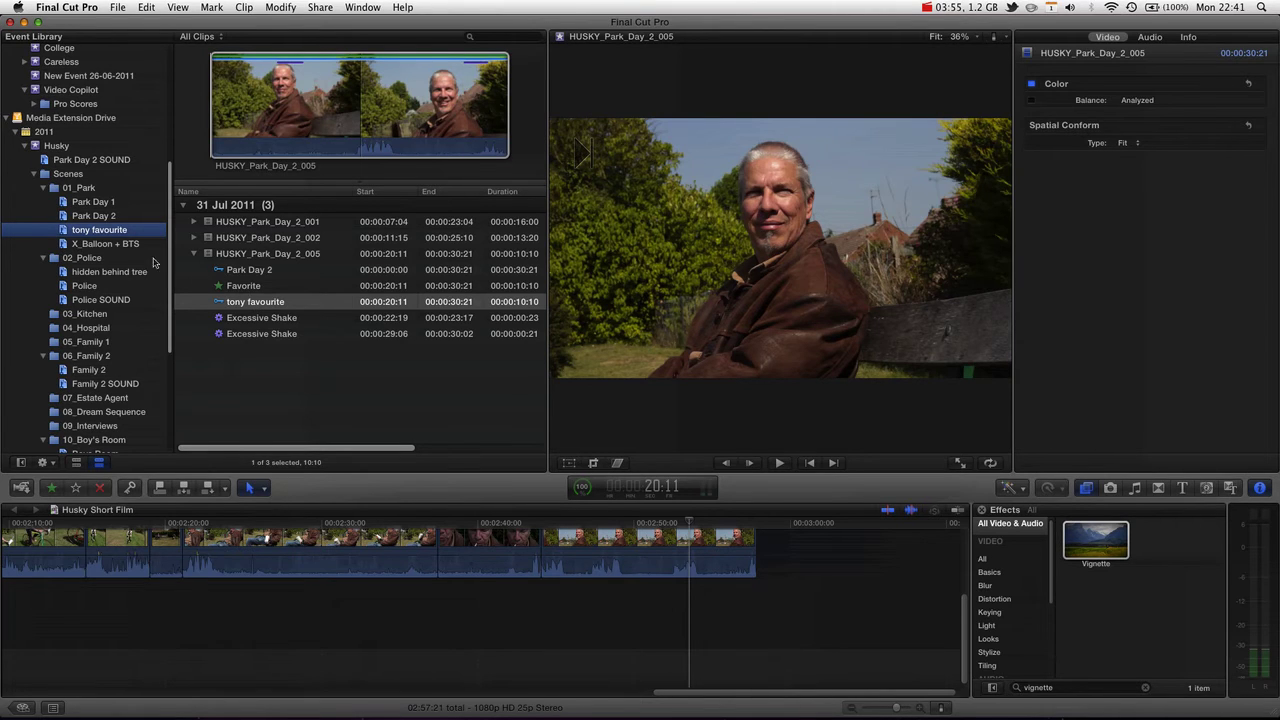
# Switch to thumbnail view and play back the tony favourite clips 001, 002 and 005.
pyautogui.click(78, 464)
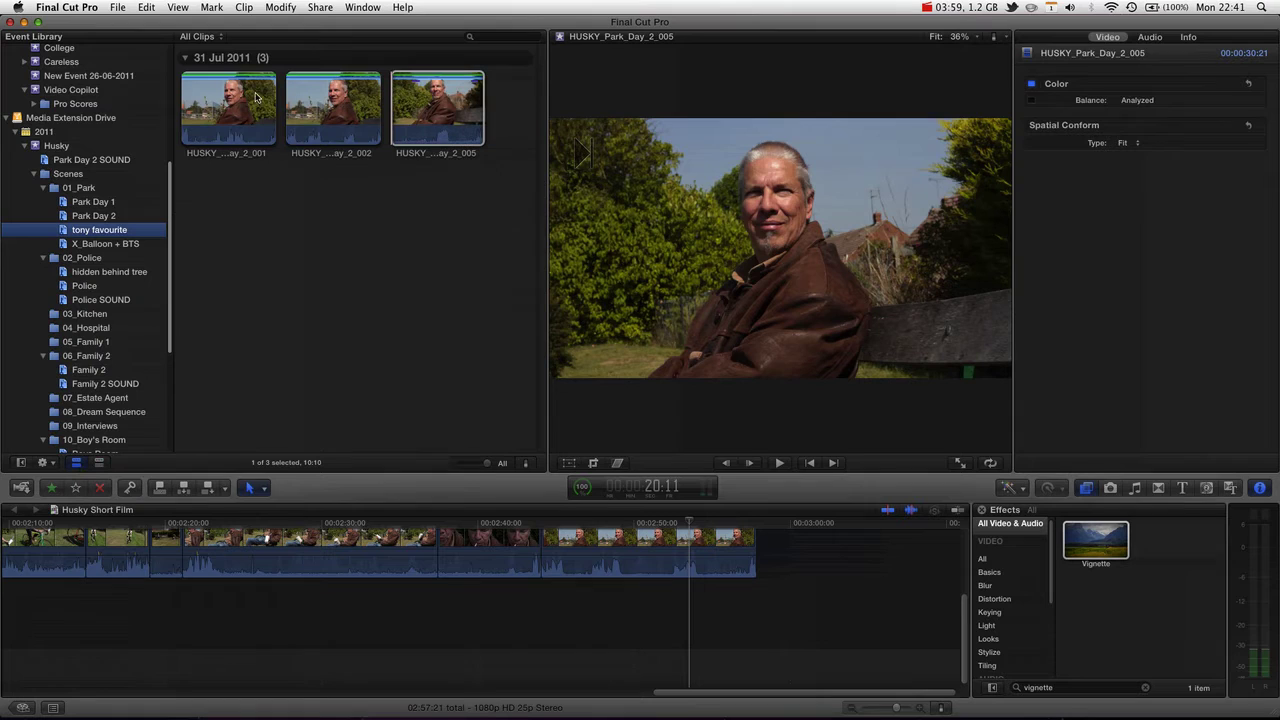
pyautogui.click(396, 100)
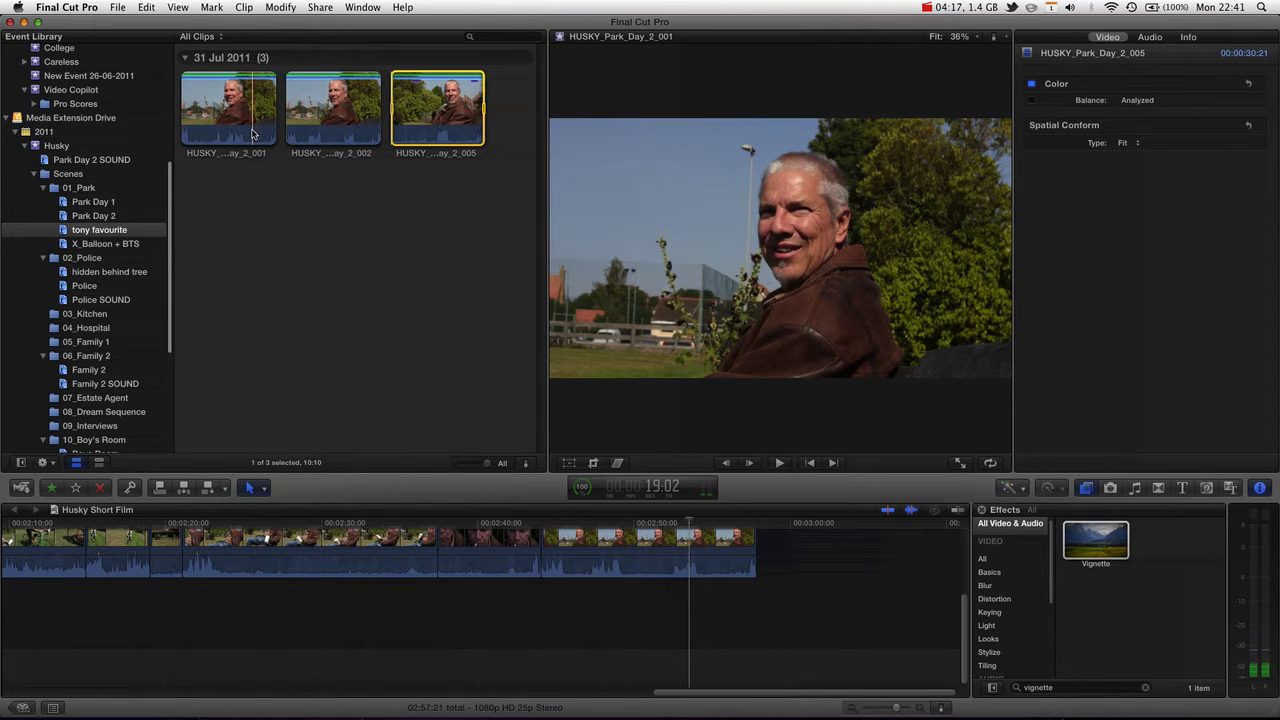
pyautogui.click(253, 130)
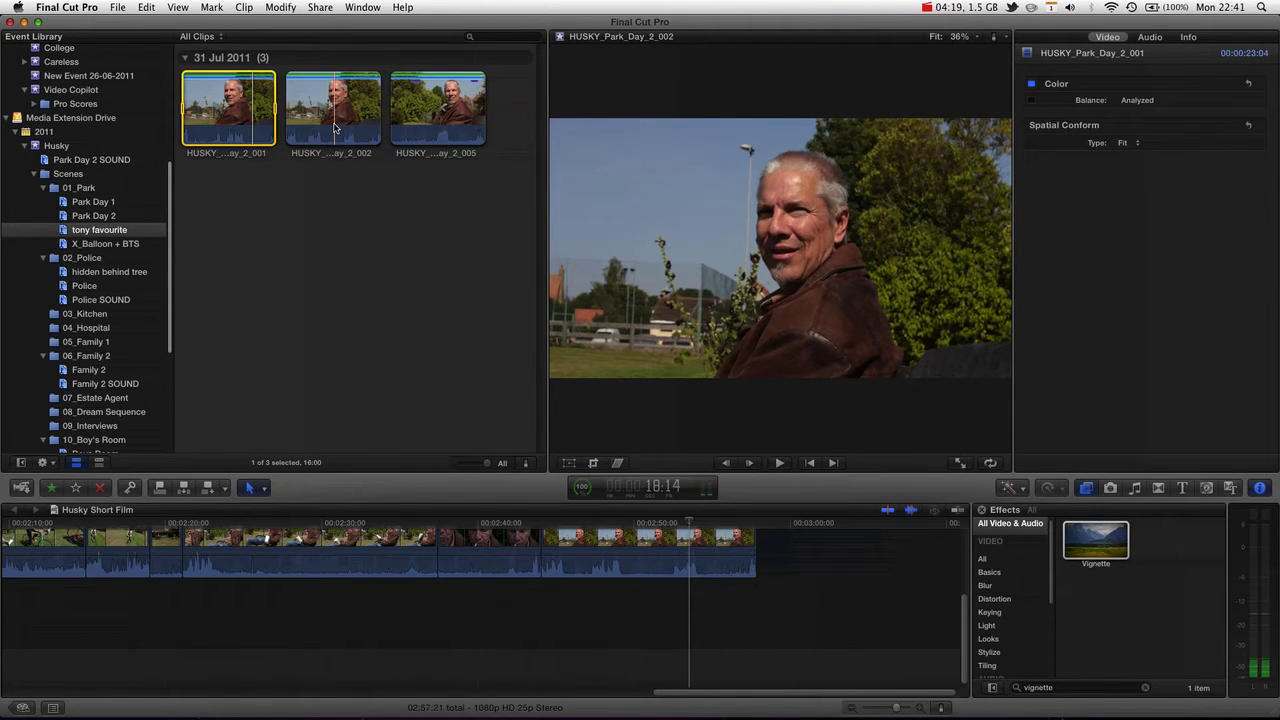
pyautogui.press('space')
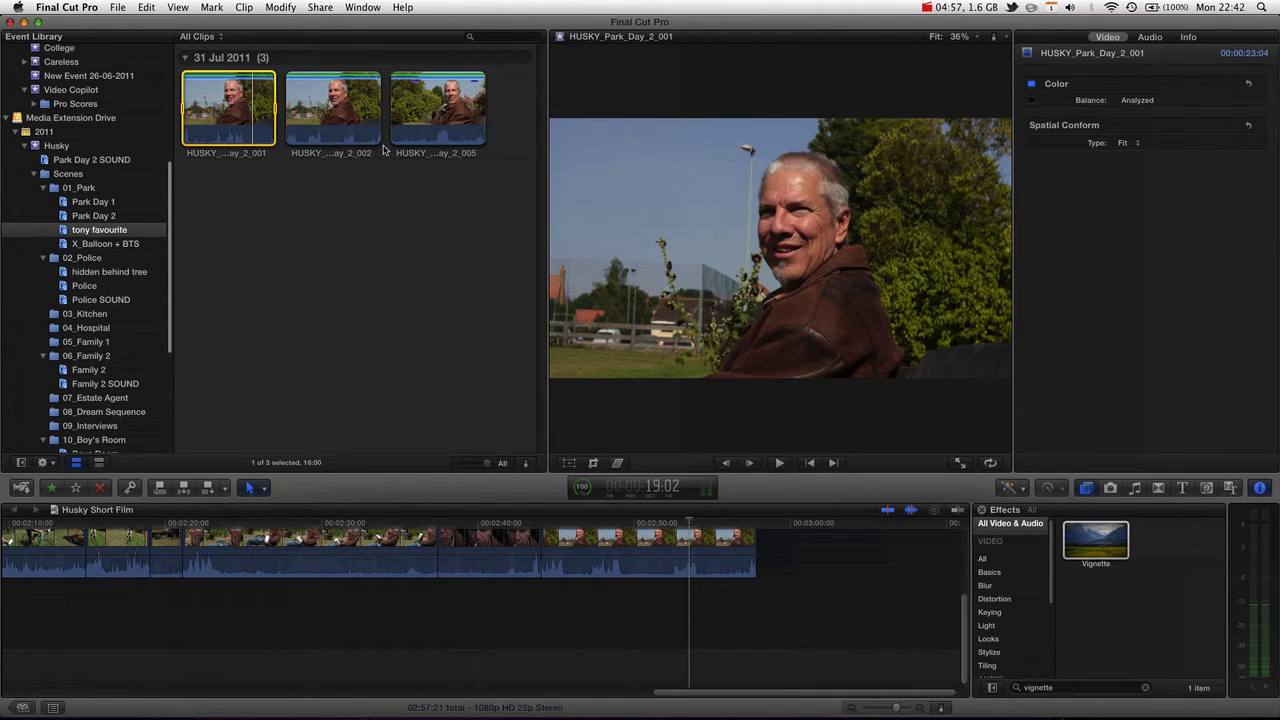
pyautogui.click(483, 125)
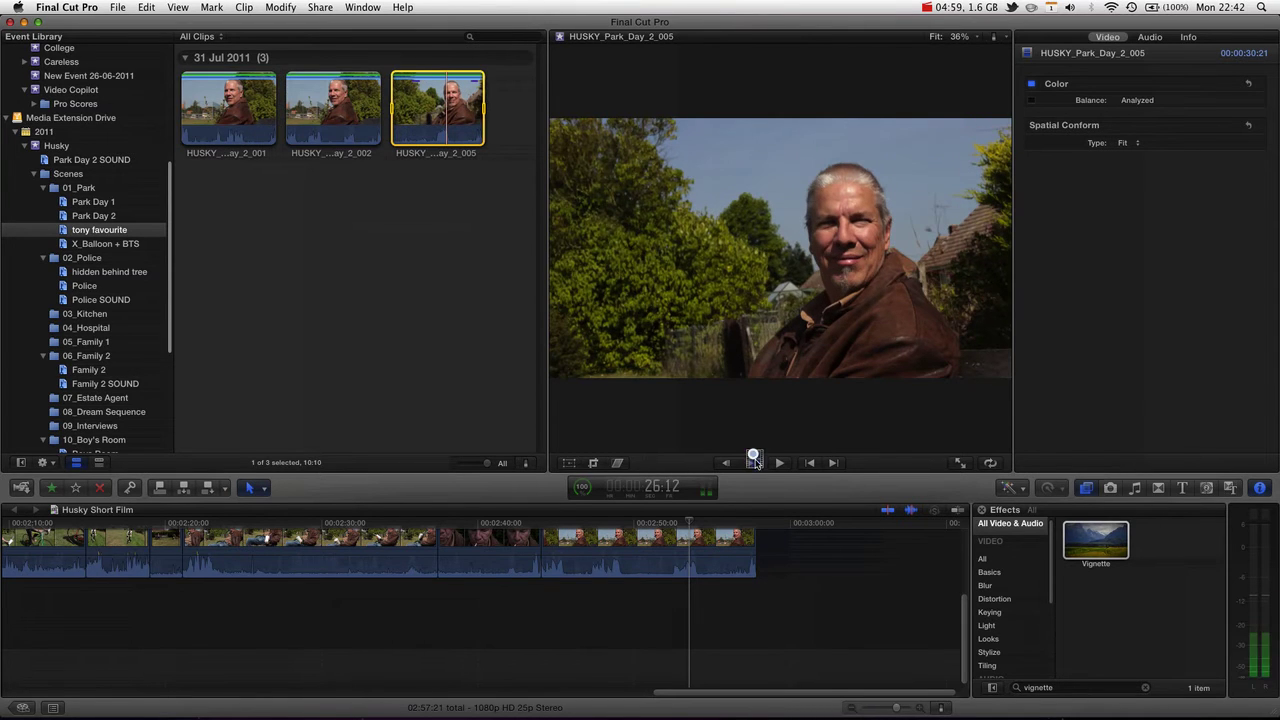
# Append clip 005's tony favourite range to the end of the Husky Short Film timeline.
pyautogui.moveTo(787, 576); pyautogui.dragTo(780, 563)
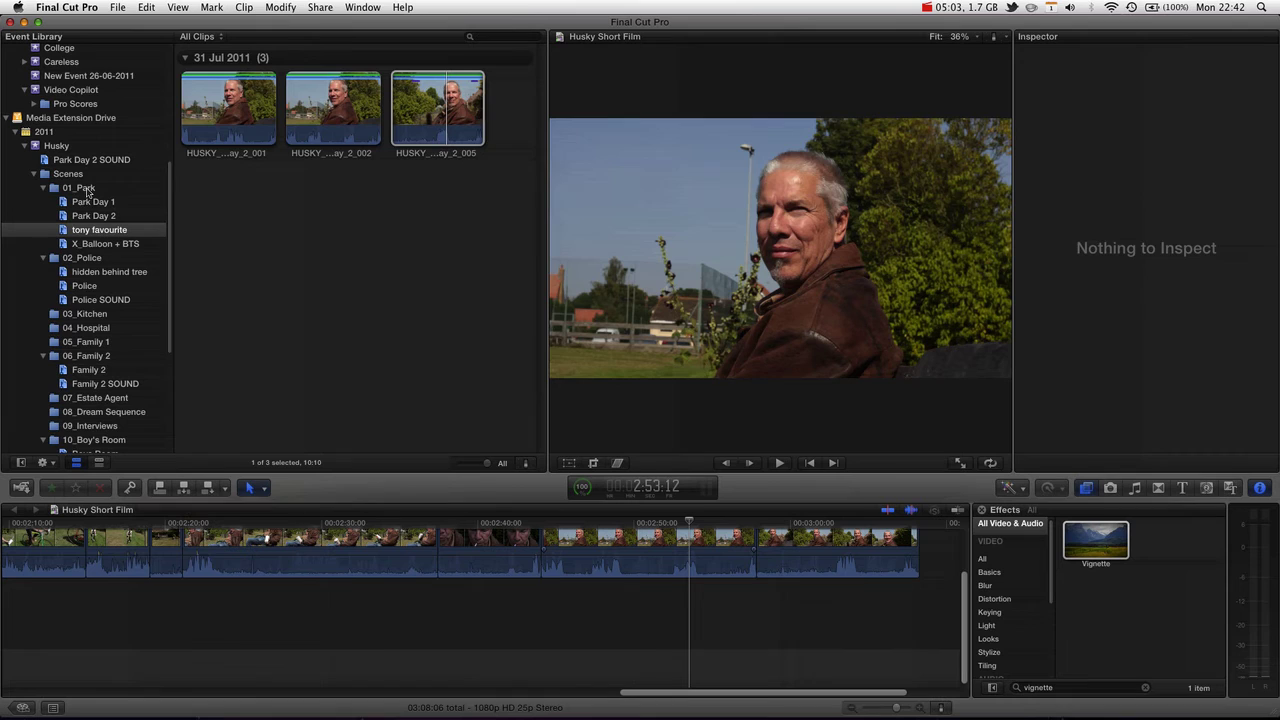
pyautogui.click(93, 216)
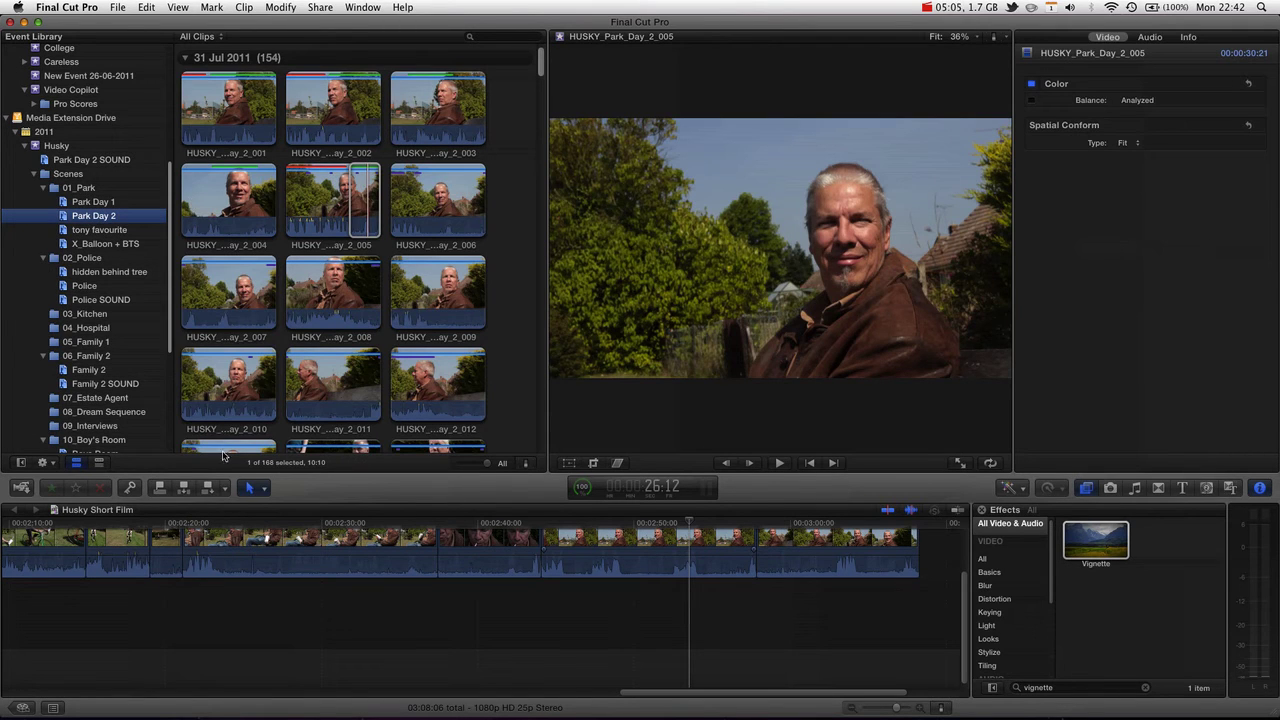
pyautogui.click(100, 463)
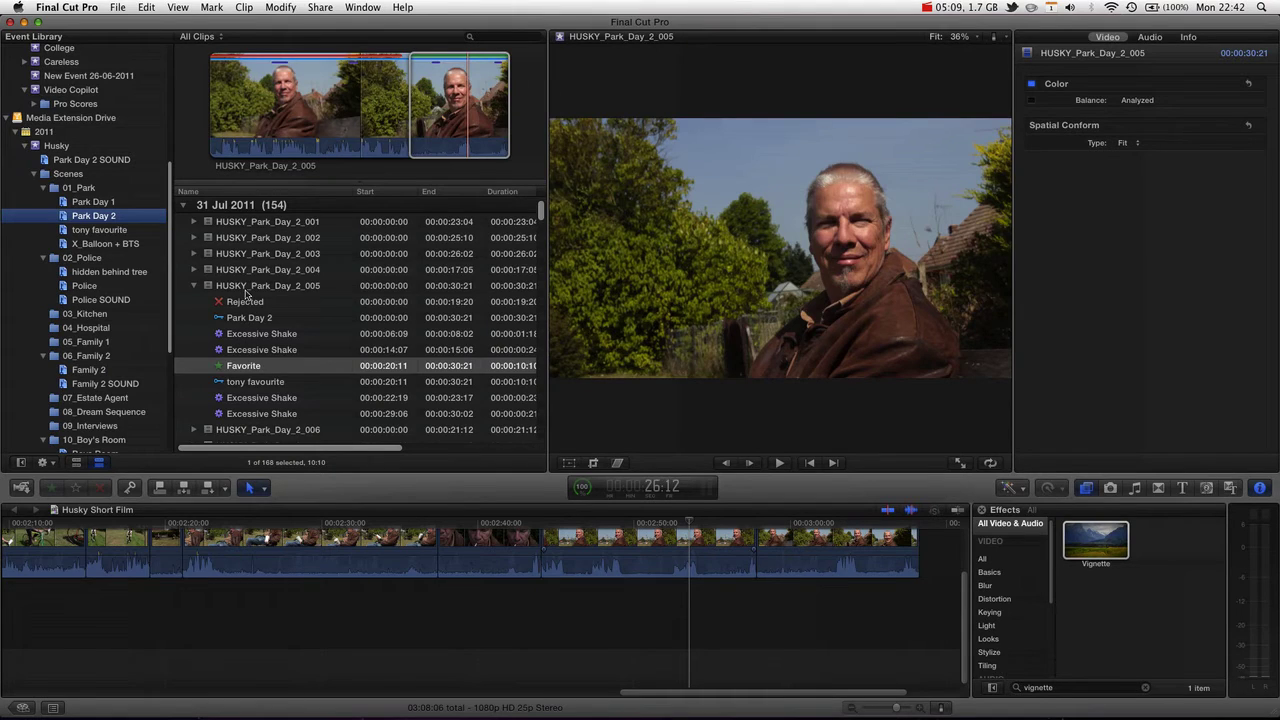
pyautogui.click(245, 287)
# Append the whole clip 005, then its tony favourite range, to the timeline end.
pyautogui.moveTo(362, 106); pyautogui.dragTo(440, 106)
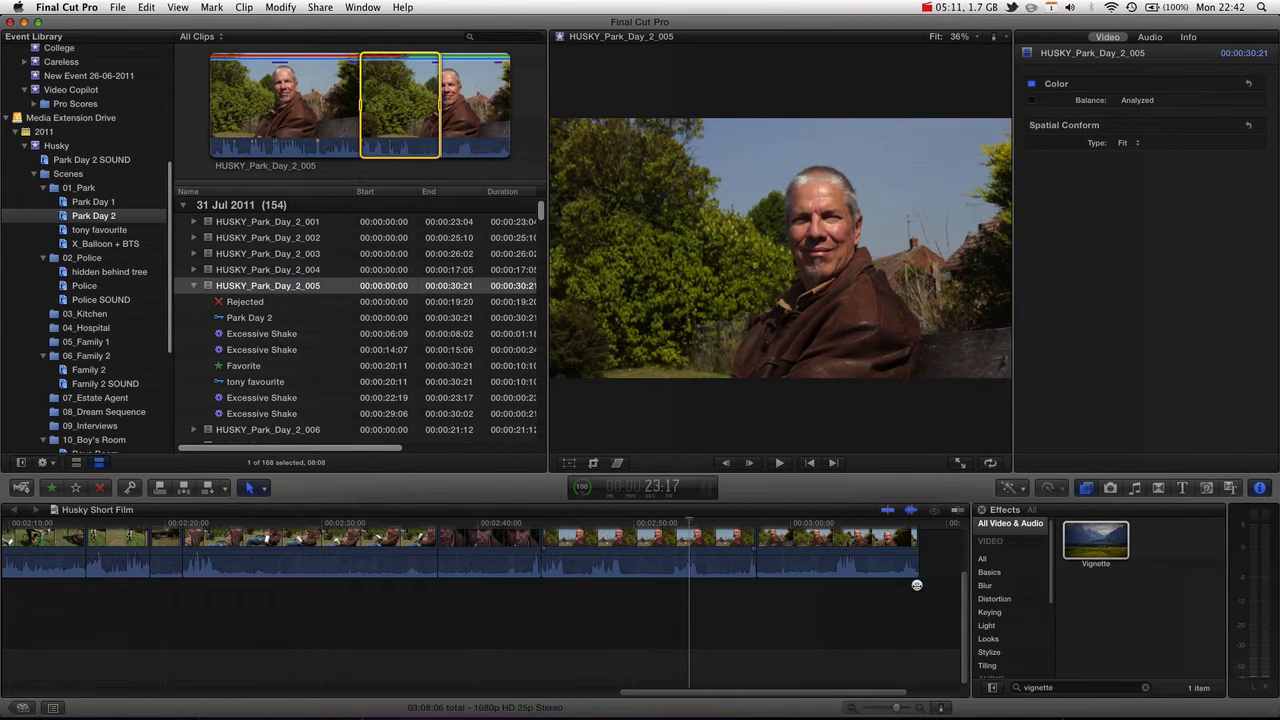
pyautogui.click(316, 112)
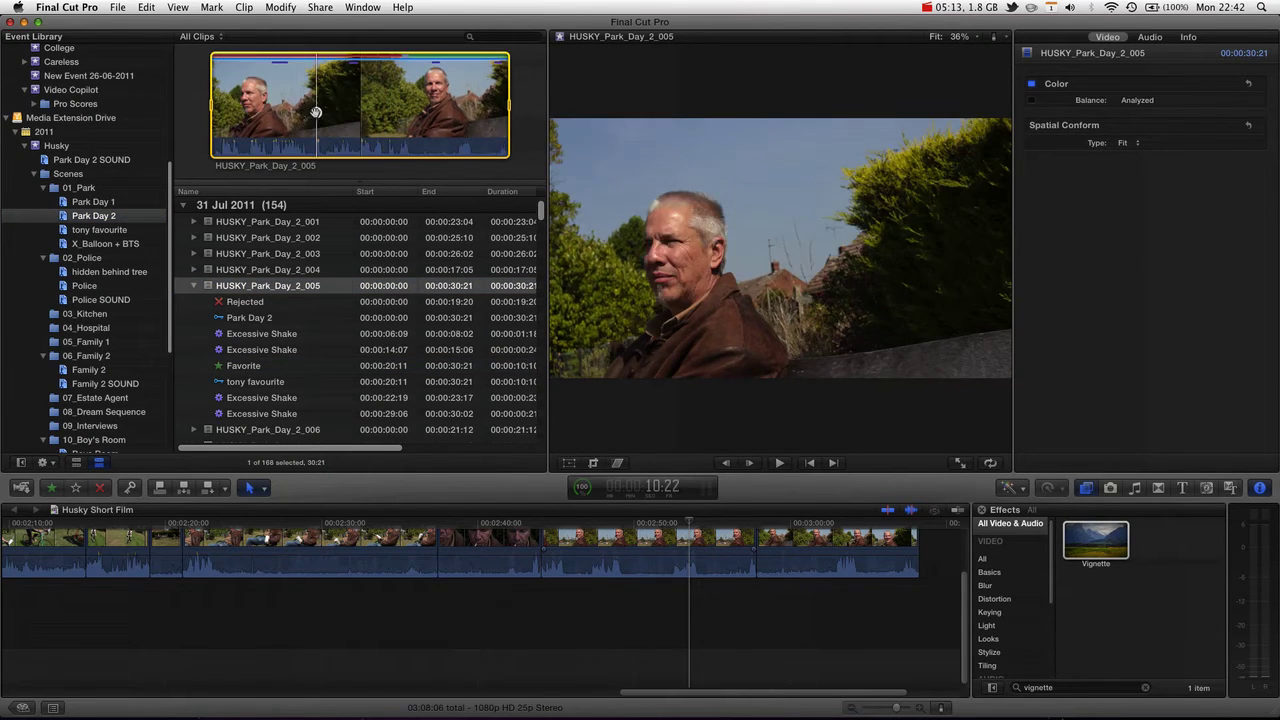
pyautogui.moveTo(316, 112); pyautogui.dragTo(943, 558)
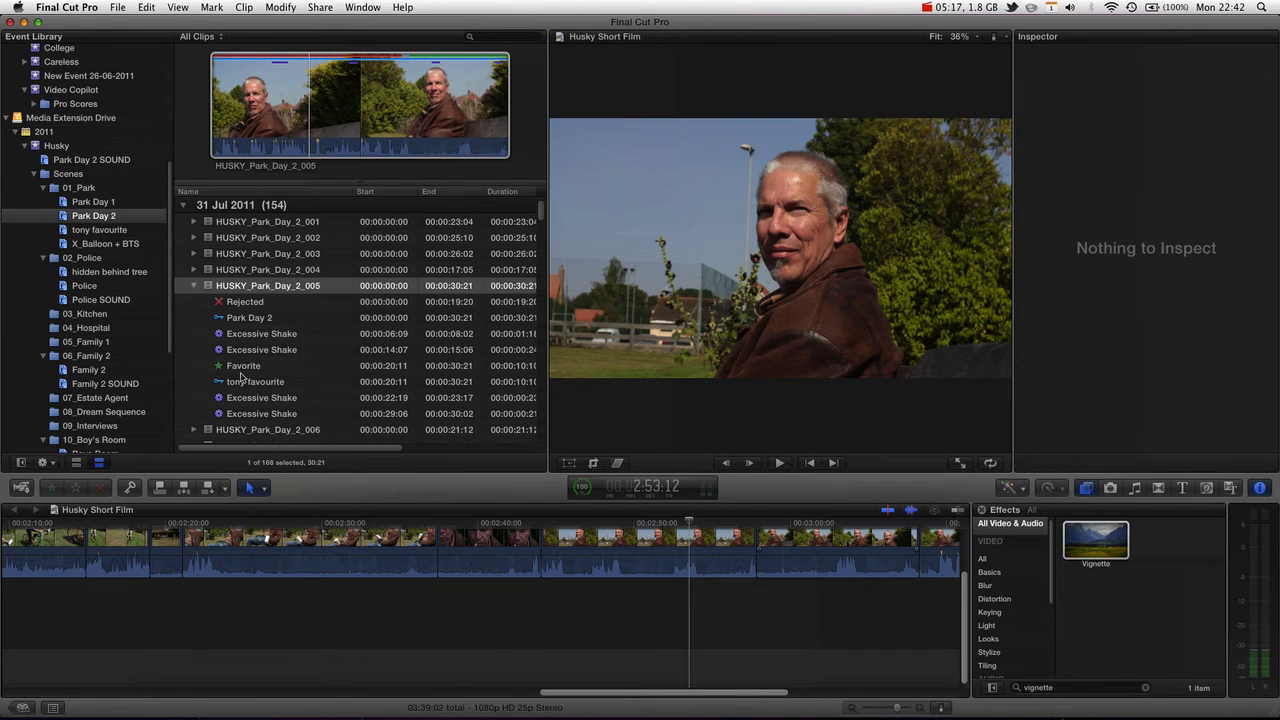
pyautogui.click(241, 375)
pyautogui.click(248, 386)
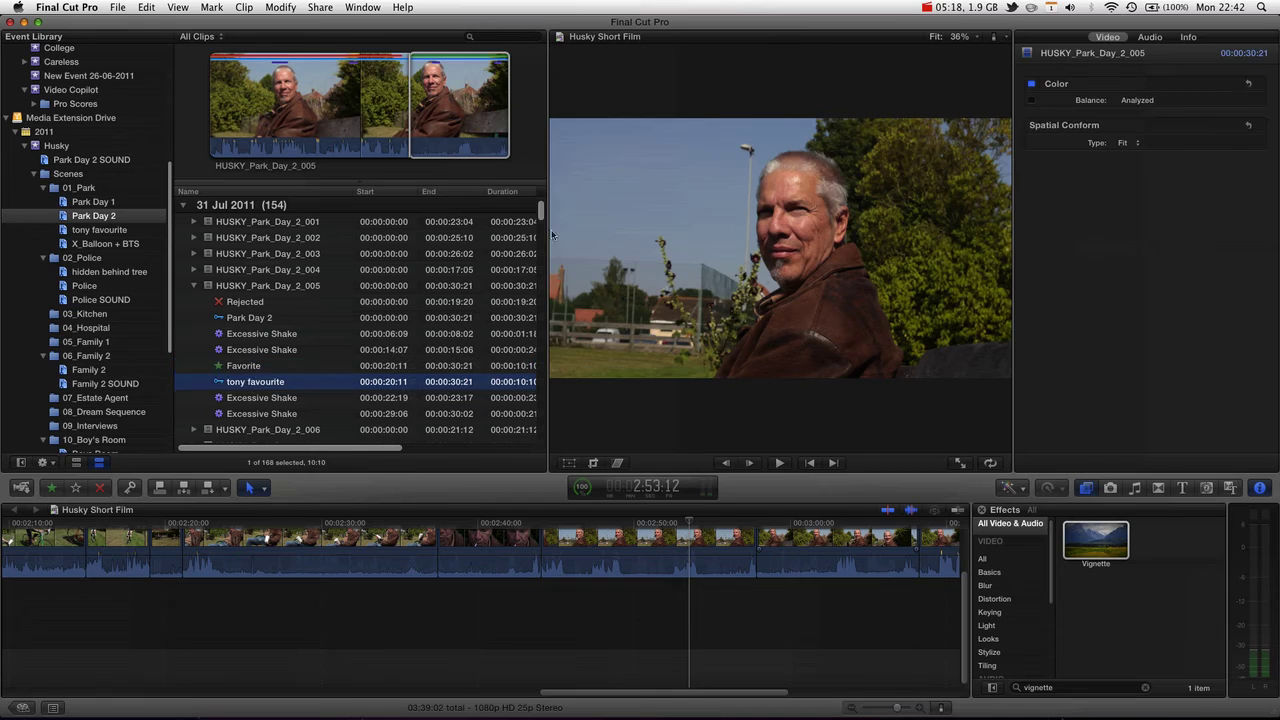
pyautogui.moveTo(458, 105); pyautogui.dragTo(926, 568)
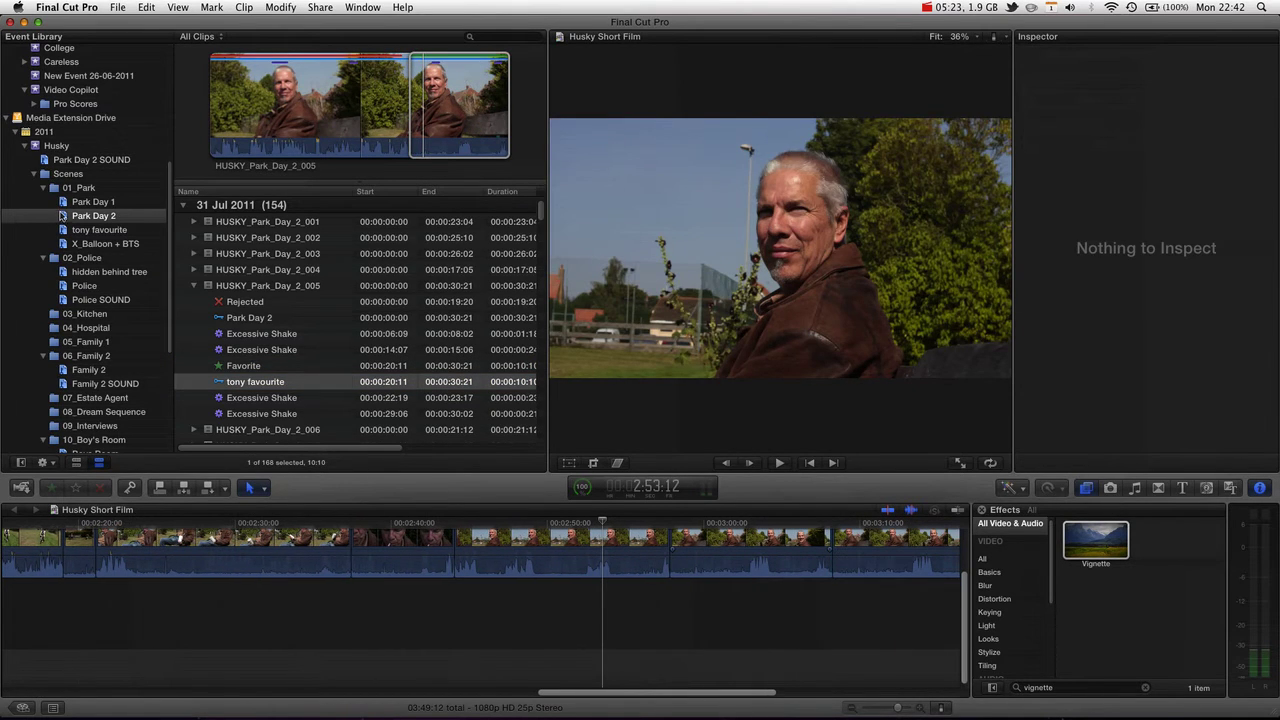
# Reopen the tony favourite collection and review clips 002, 001 and 005.
pyautogui.click(64, 231)
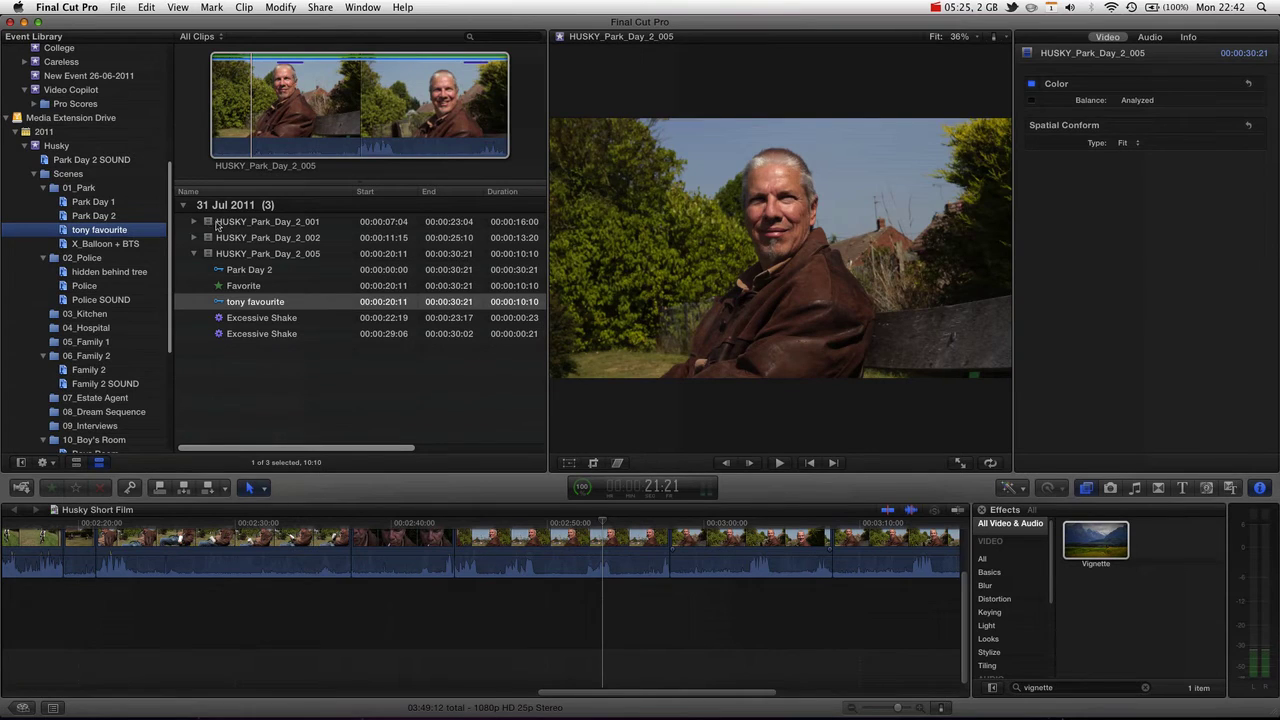
pyautogui.click(292, 240)
pyautogui.click(286, 225)
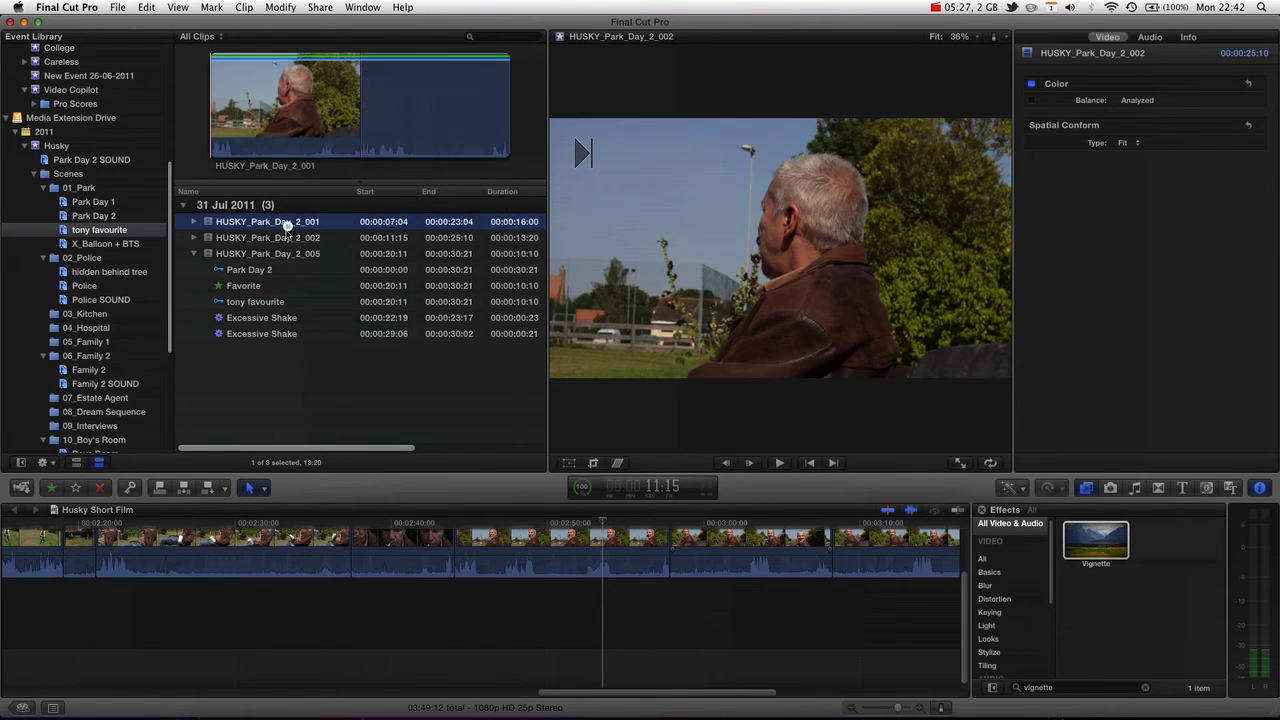
pyautogui.click(287, 256)
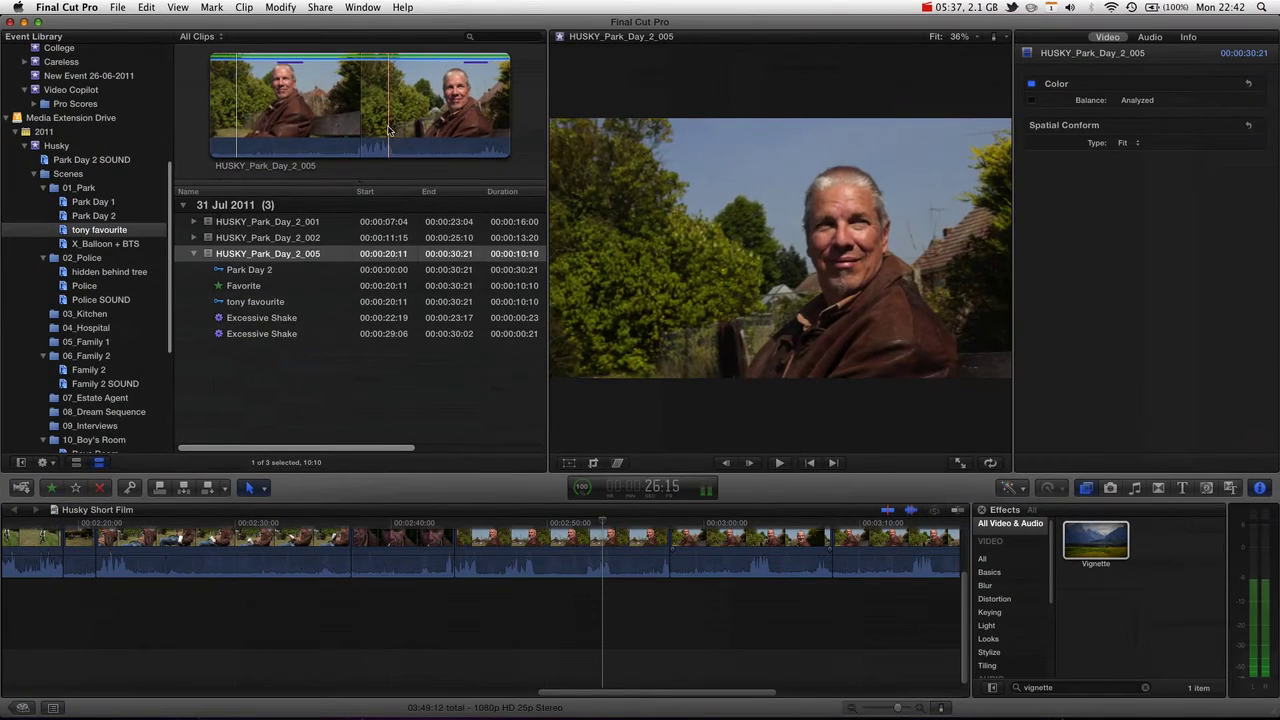
# Move the Husky Short Film timeline playhead back to 2:52:10.
pyautogui.click(575, 630)
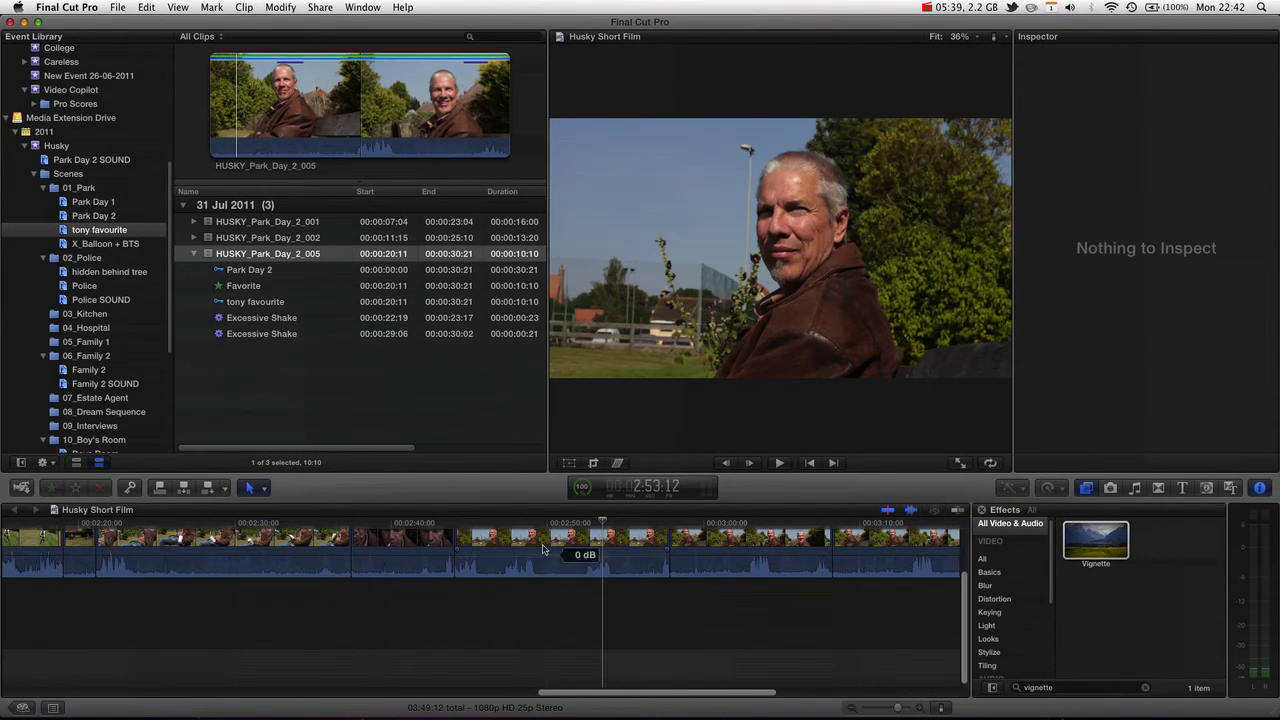
pyautogui.moveTo(521, 528); pyautogui.dragTo(585, 533)
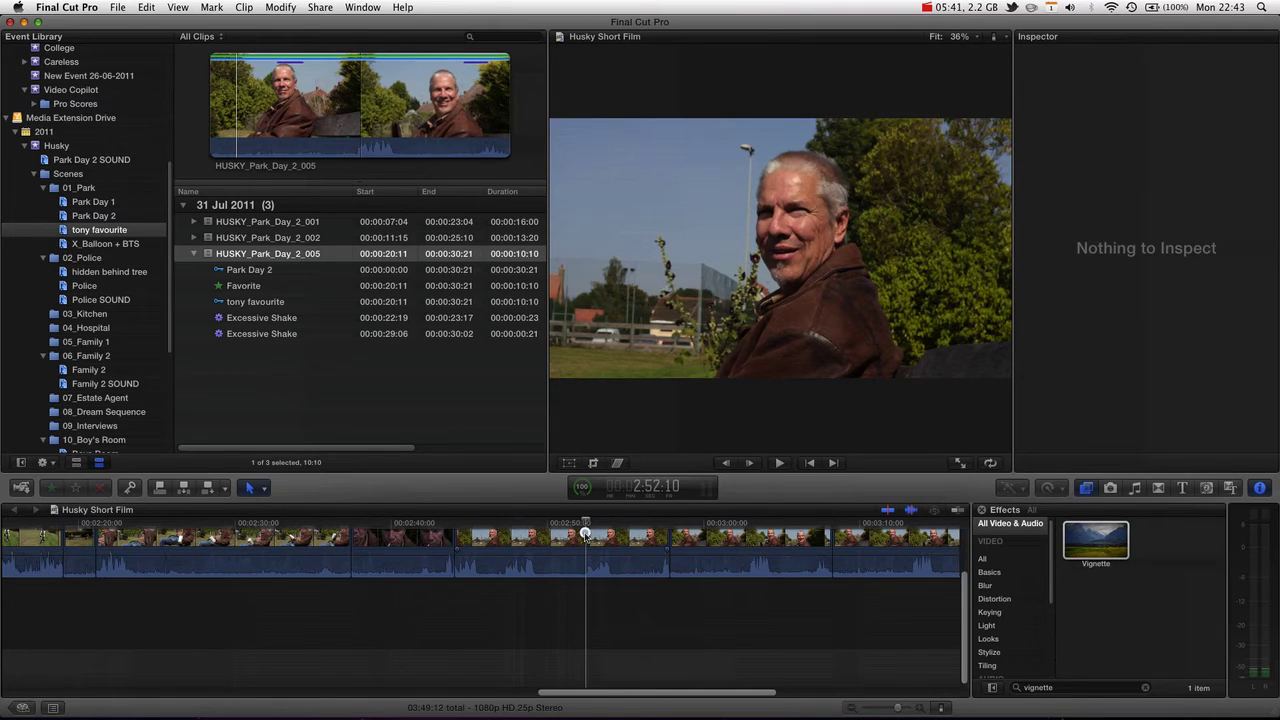
pyautogui.scroll(3, 966, 604)
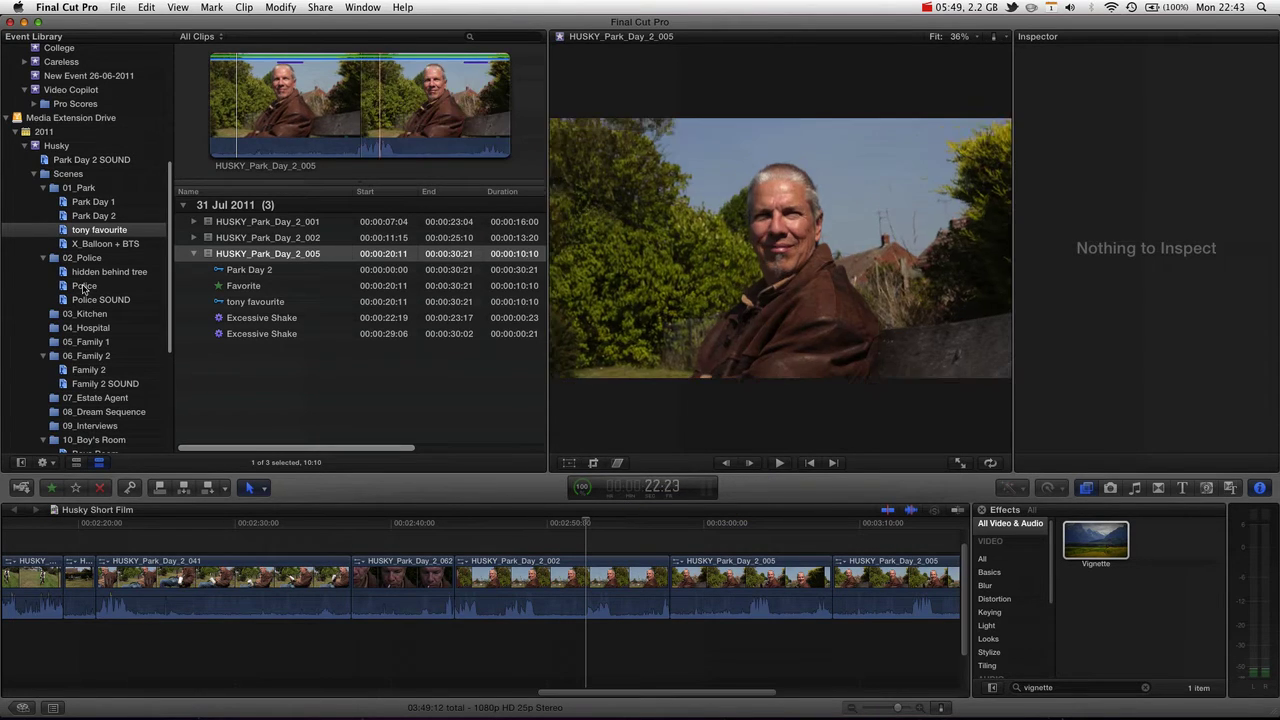
# Mark a 12:22-long range (07:06–20:03) on clip HUSKY_Park_Day_2_006 in Park Day 2.
pyautogui.click(78, 216)
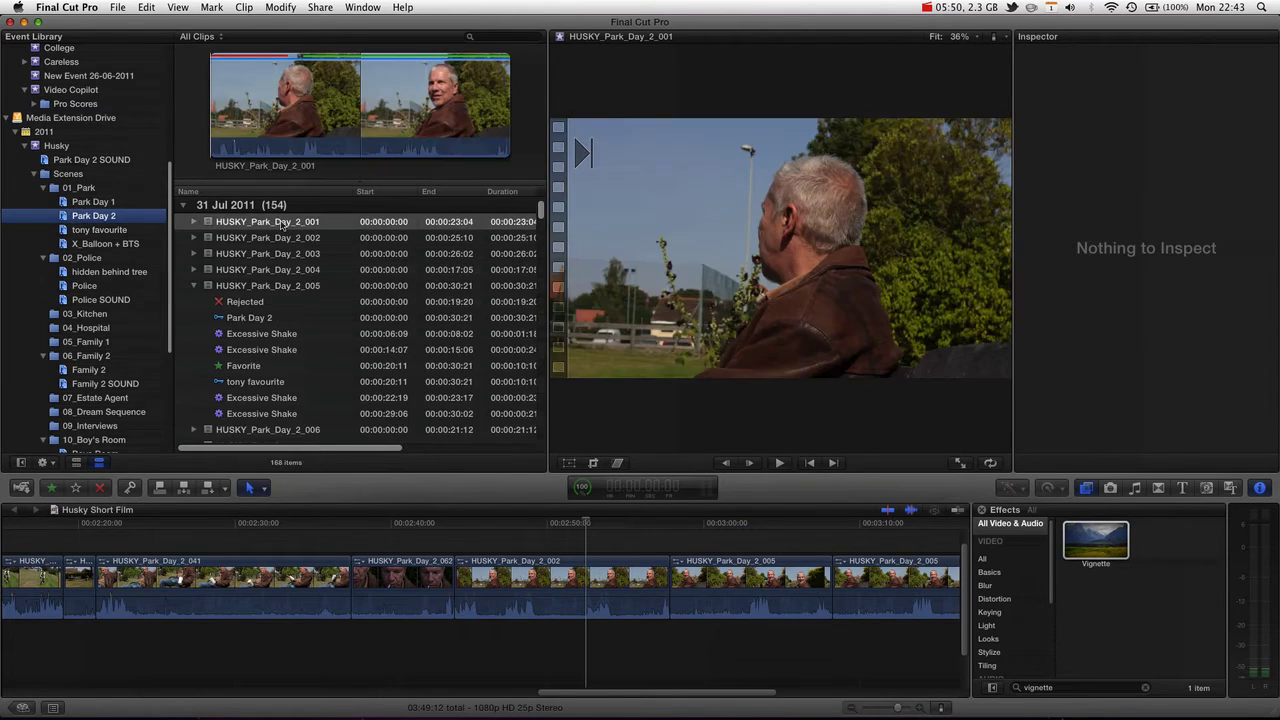
pyautogui.click(193, 286)
pyautogui.click(205, 301)
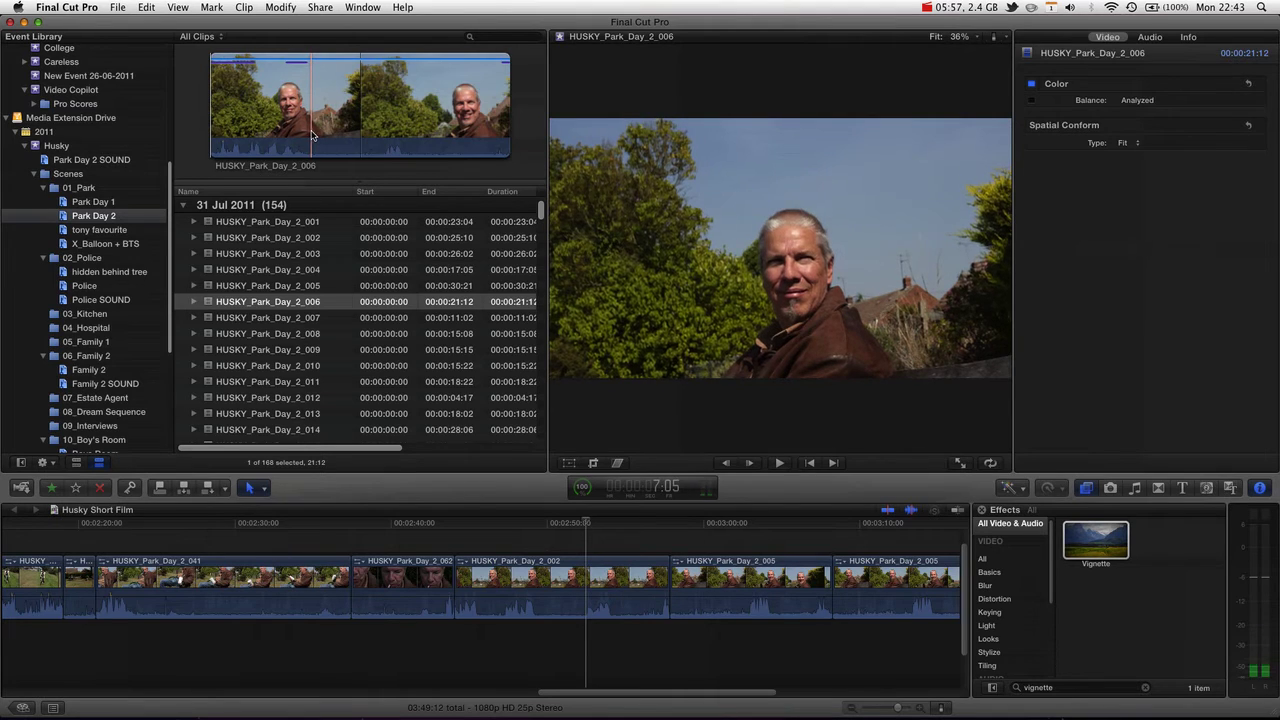
pyautogui.press('i')
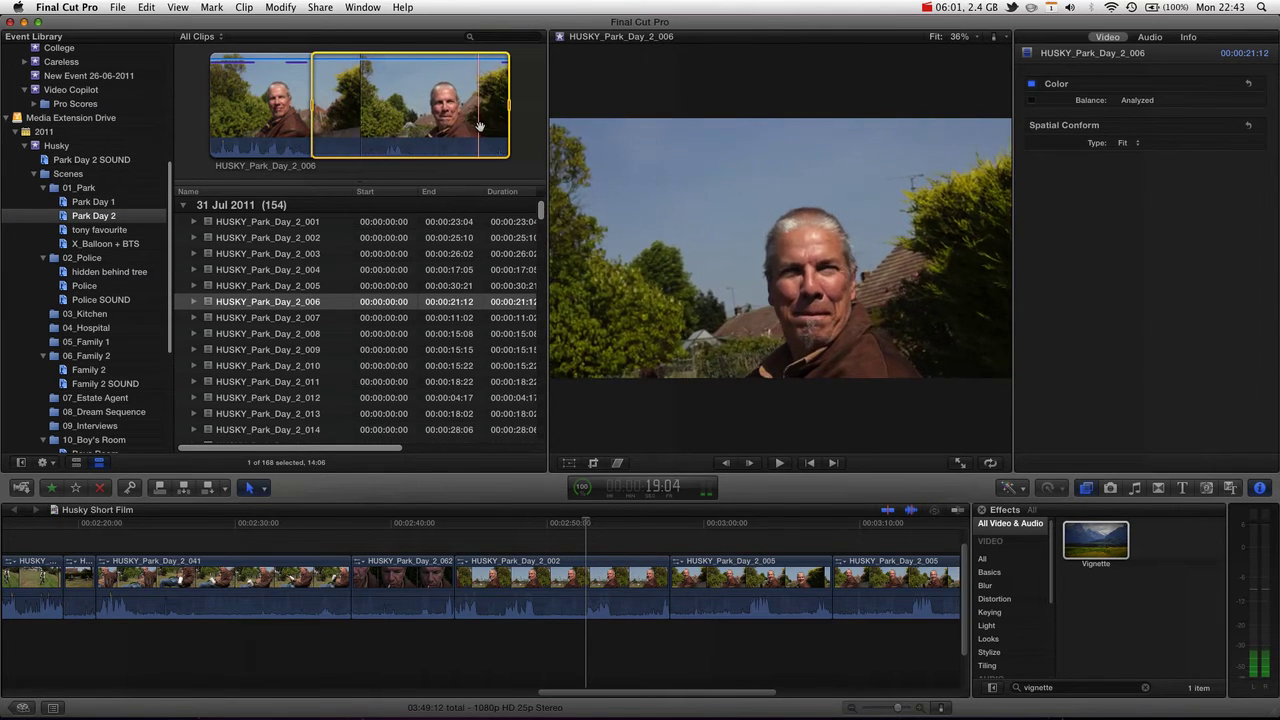
pyautogui.press('o')
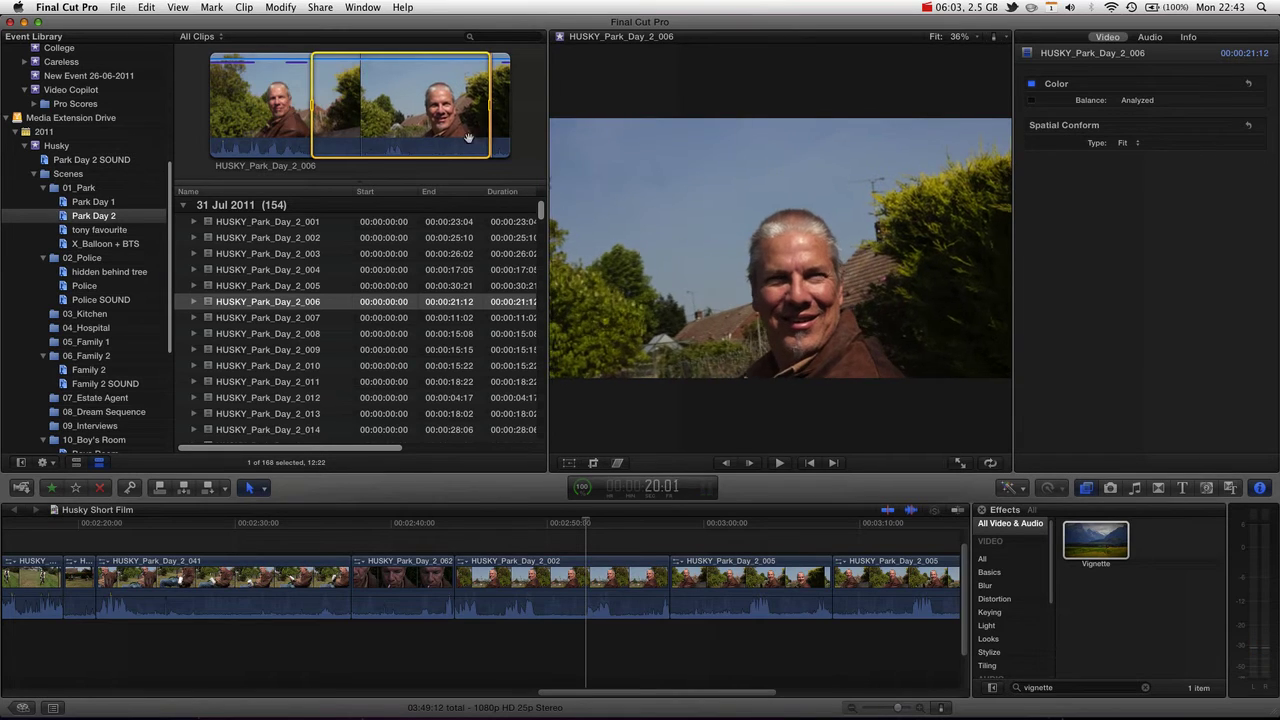
# Tag the marked range of clip 006 with the 'tony favourite' keyword.
pyautogui.press('super+k')
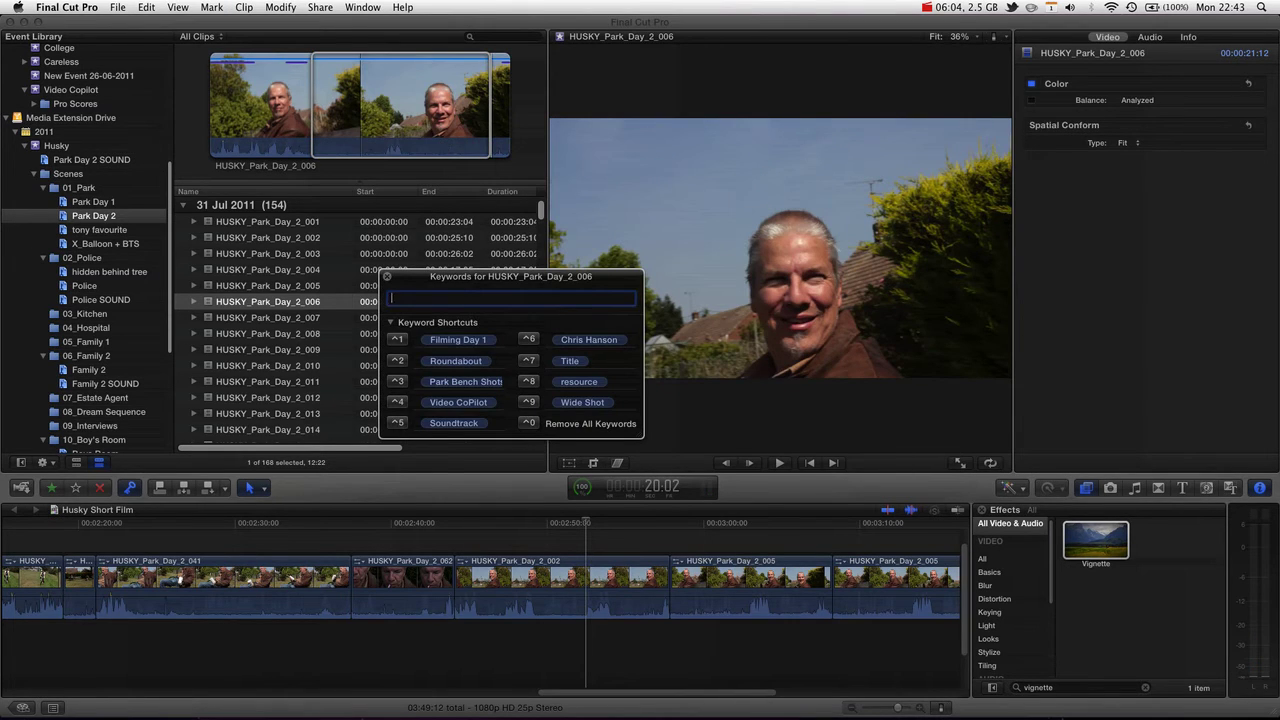
pyautogui.write('tony favourite')
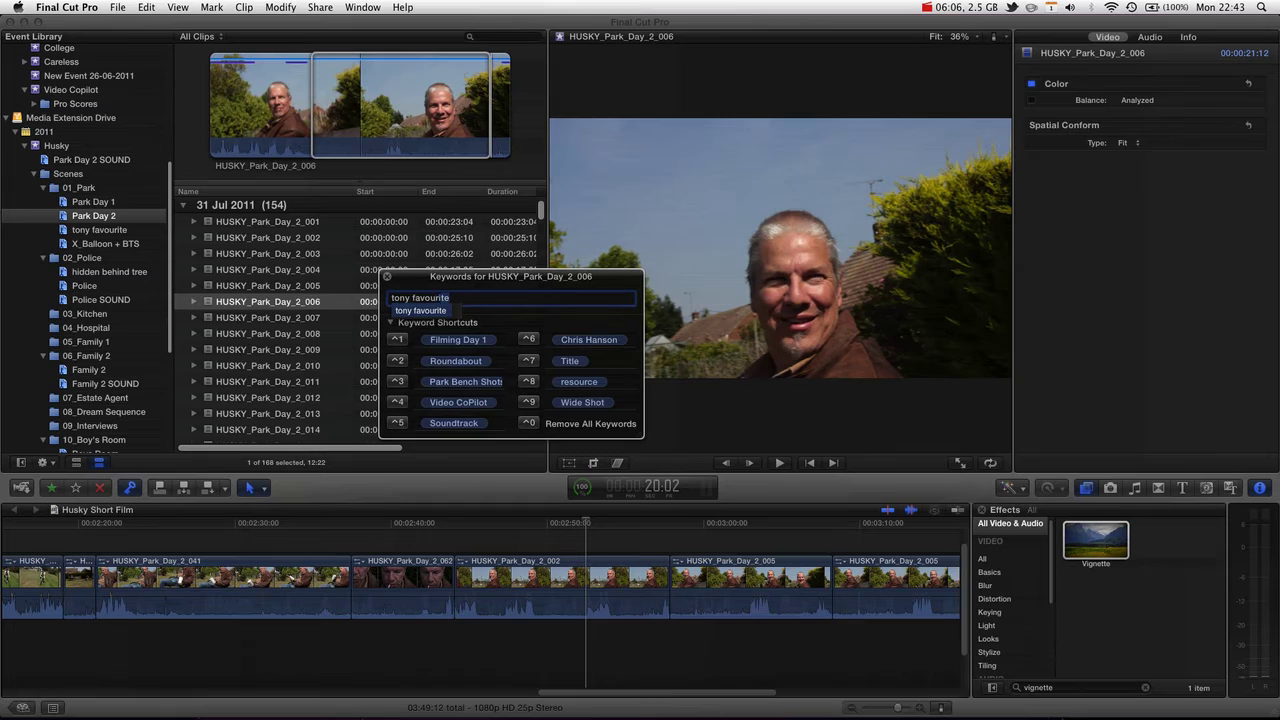
pyautogui.press('Return')
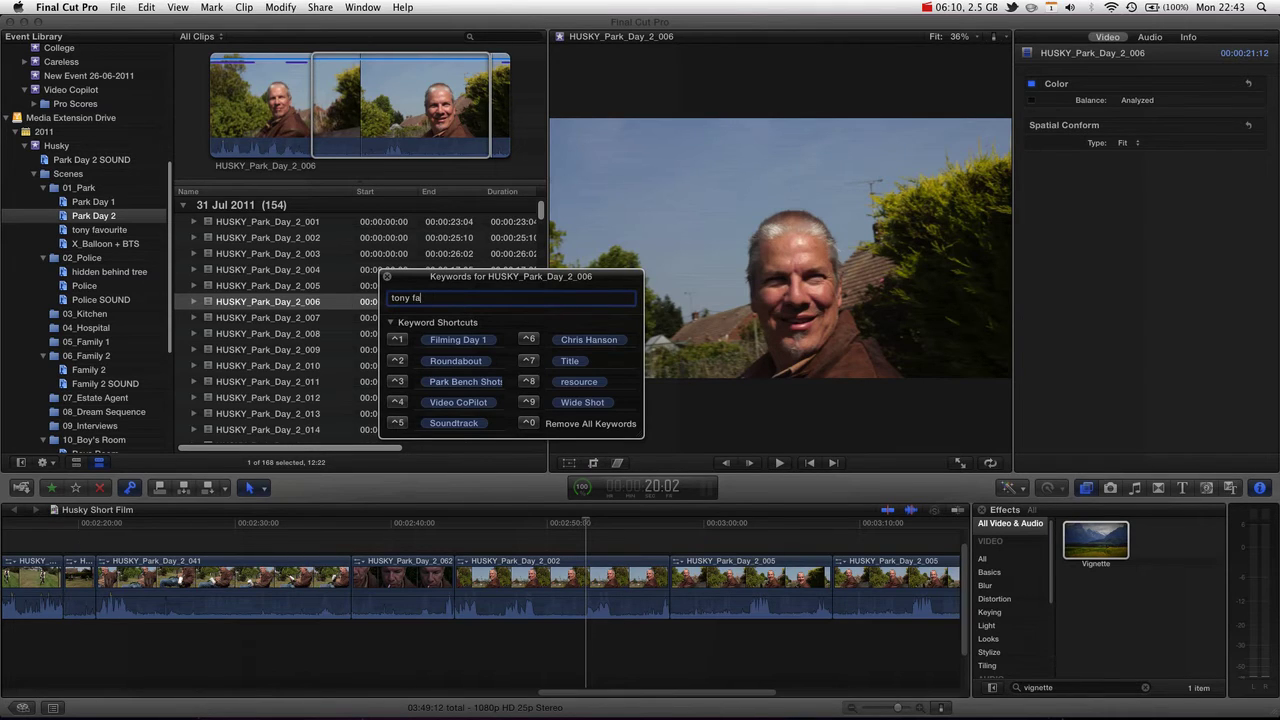
pyautogui.write('vourite')
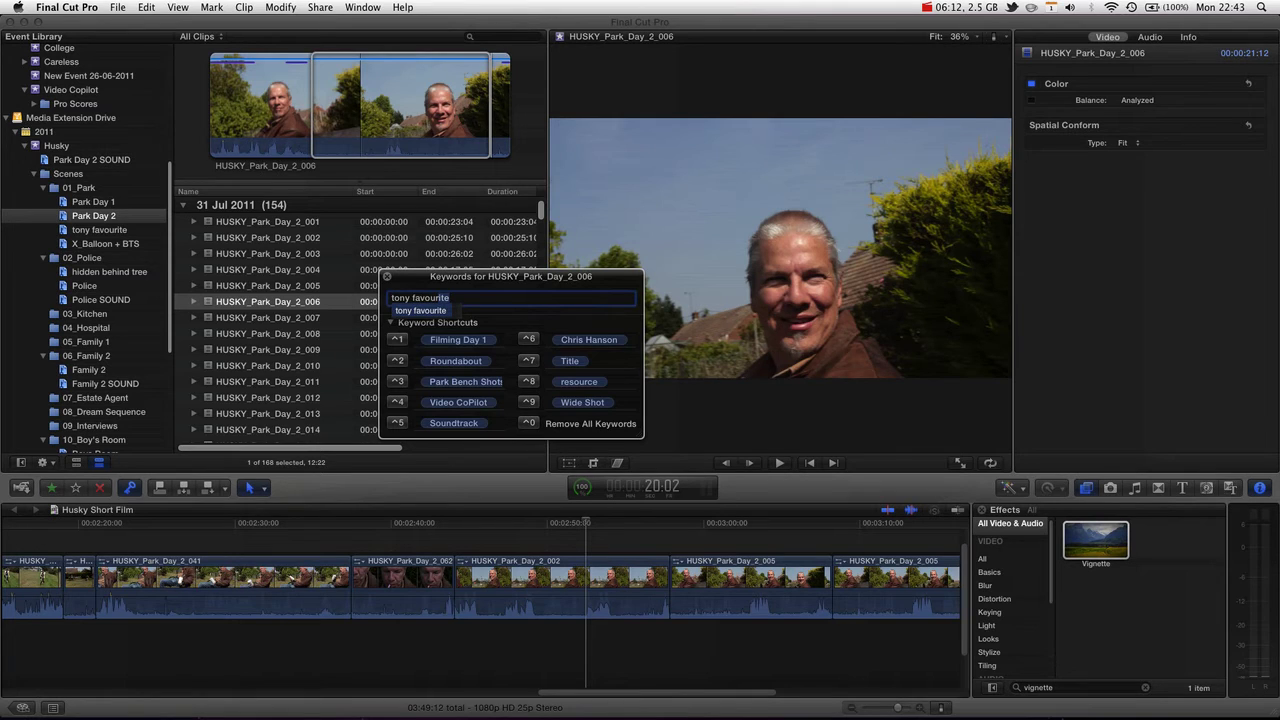
pyautogui.press('Return')
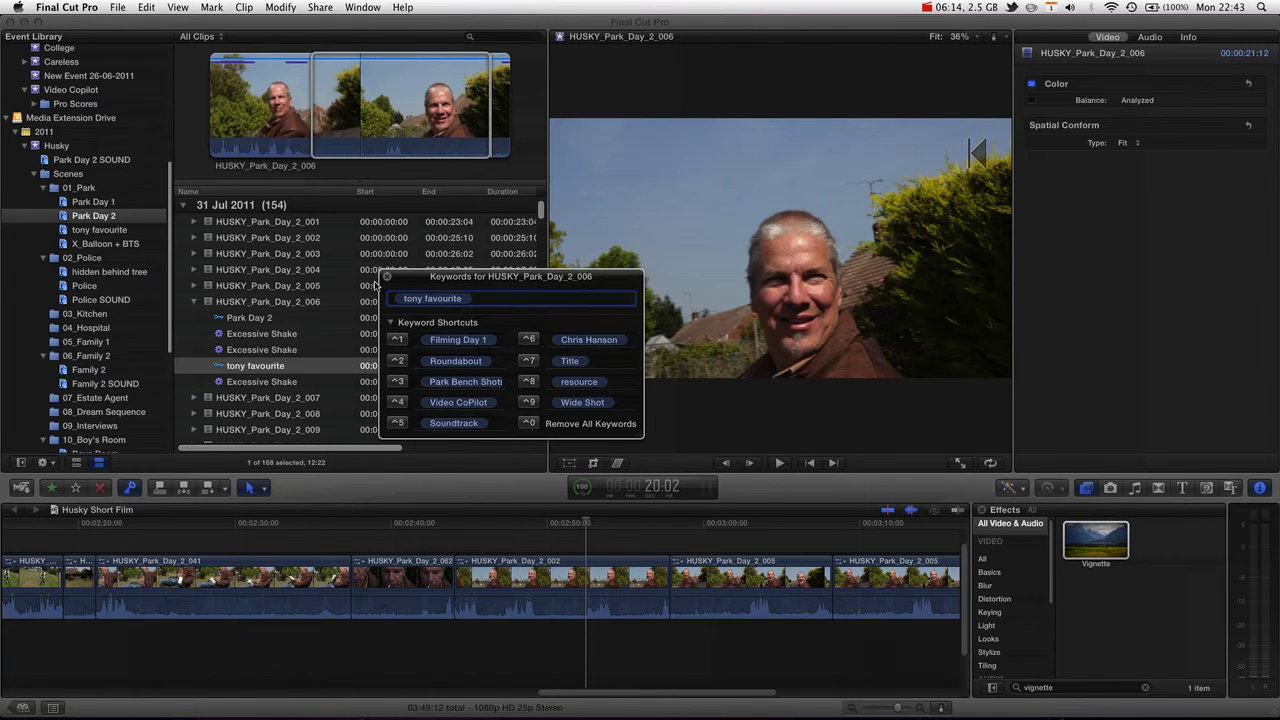
pyautogui.click(387, 277)
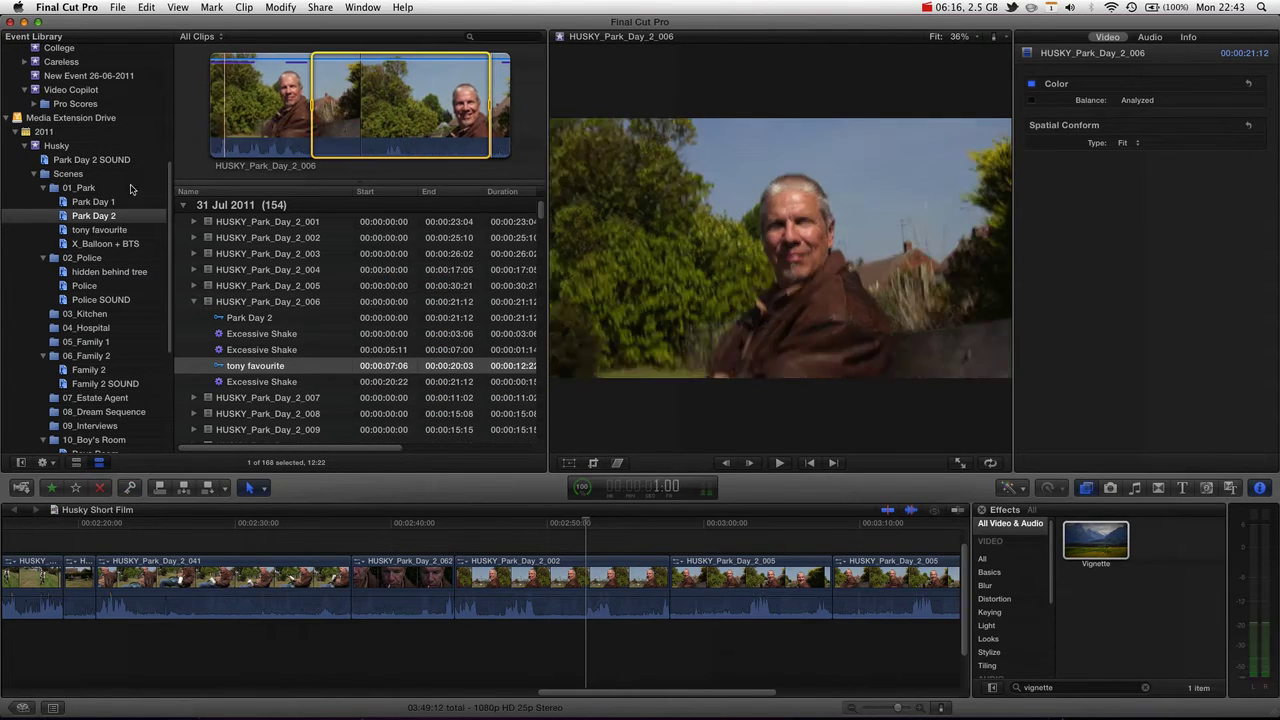
# Check that clip 006's tagged range appears in the tony favourite collection.
pyautogui.click(72, 231)
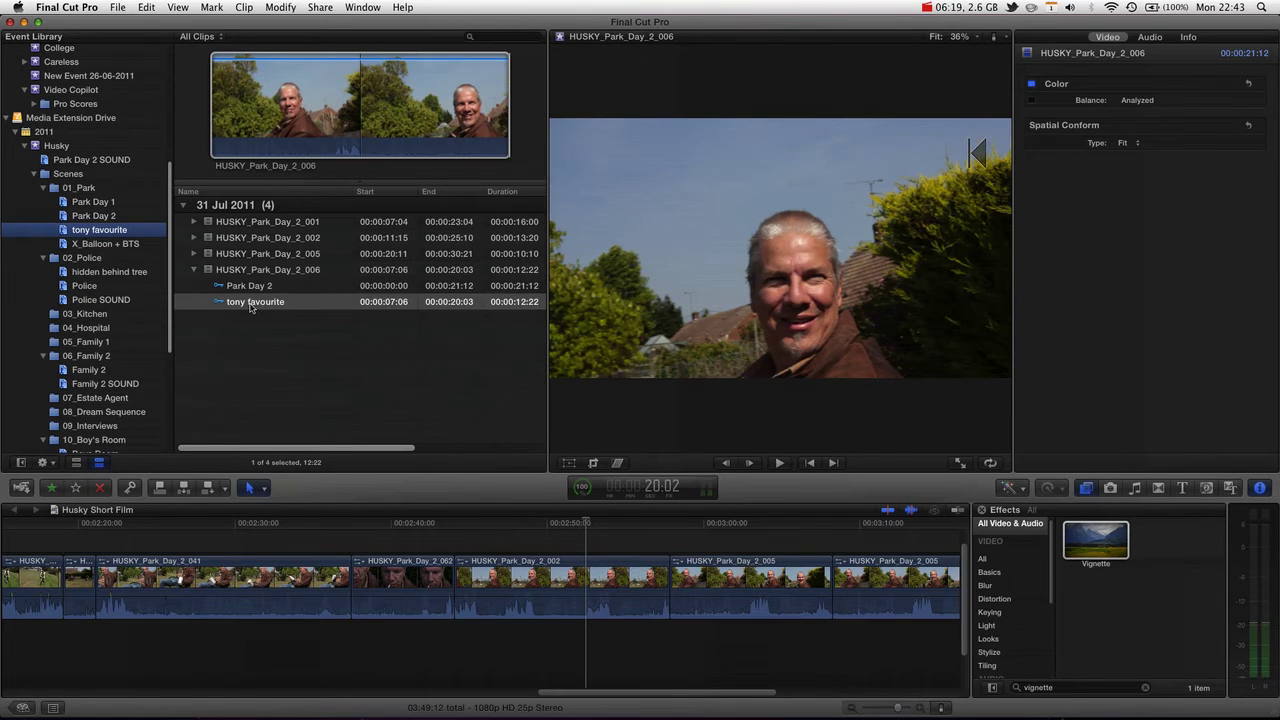
pyautogui.click(266, 272)
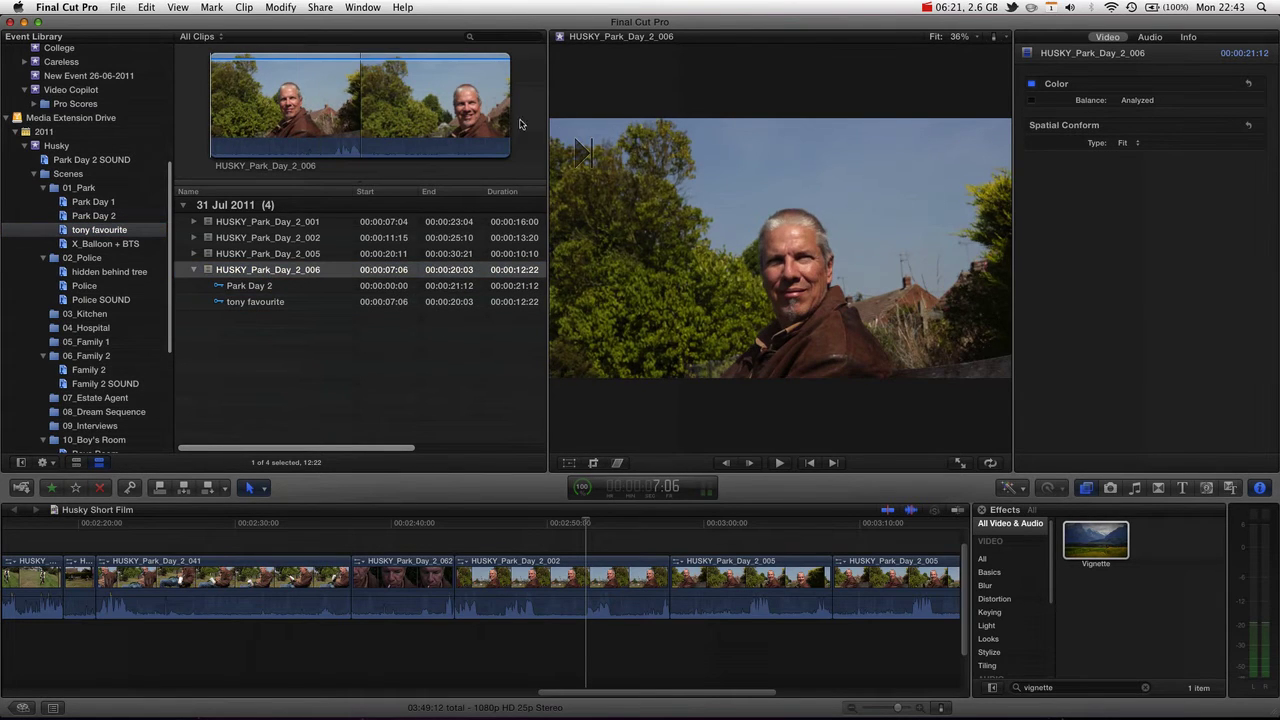
pyautogui.click(310, 112)
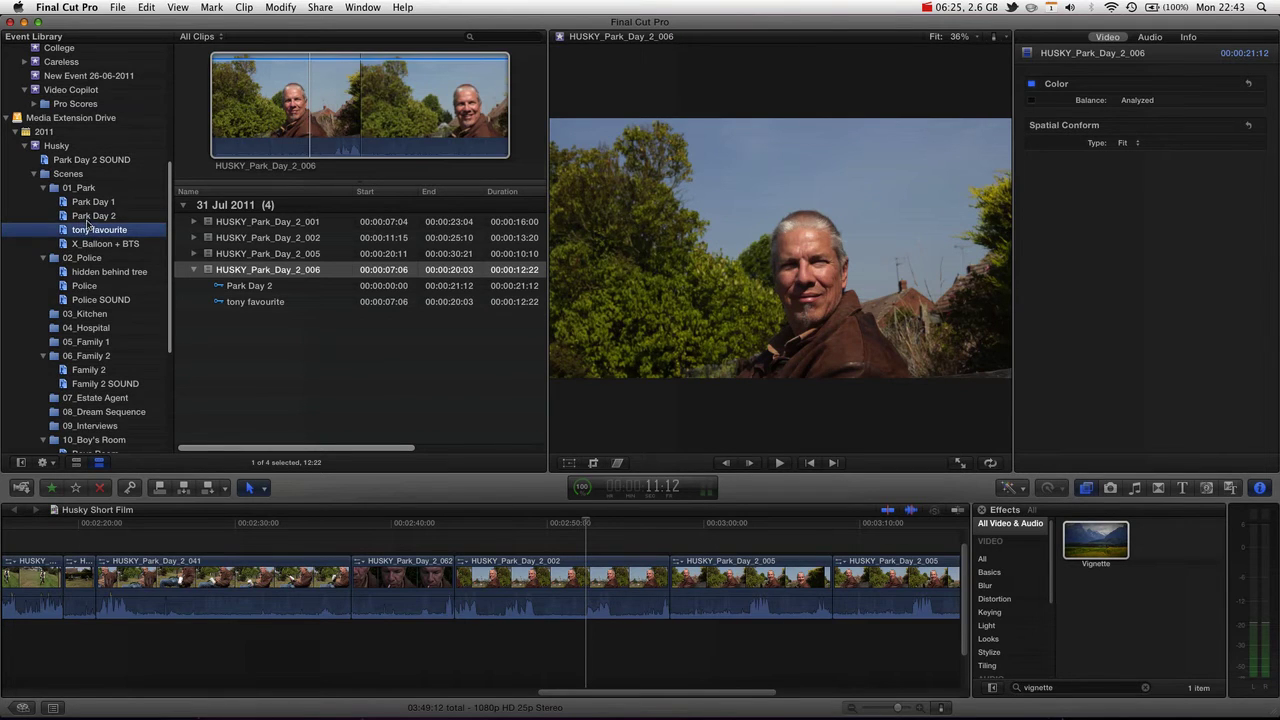
# Rate clip 006's range Favorite, then unrate it and return to the timeline.
pyautogui.click(90, 216)
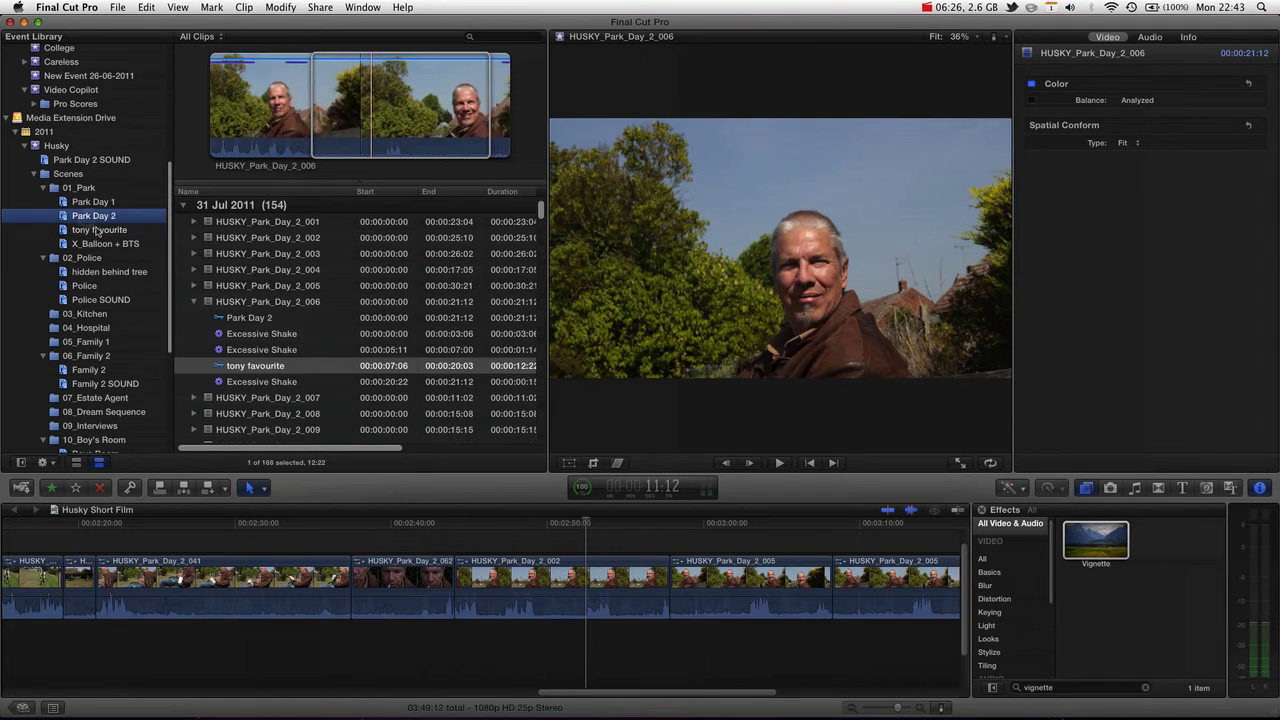
pyautogui.click(385, 132)
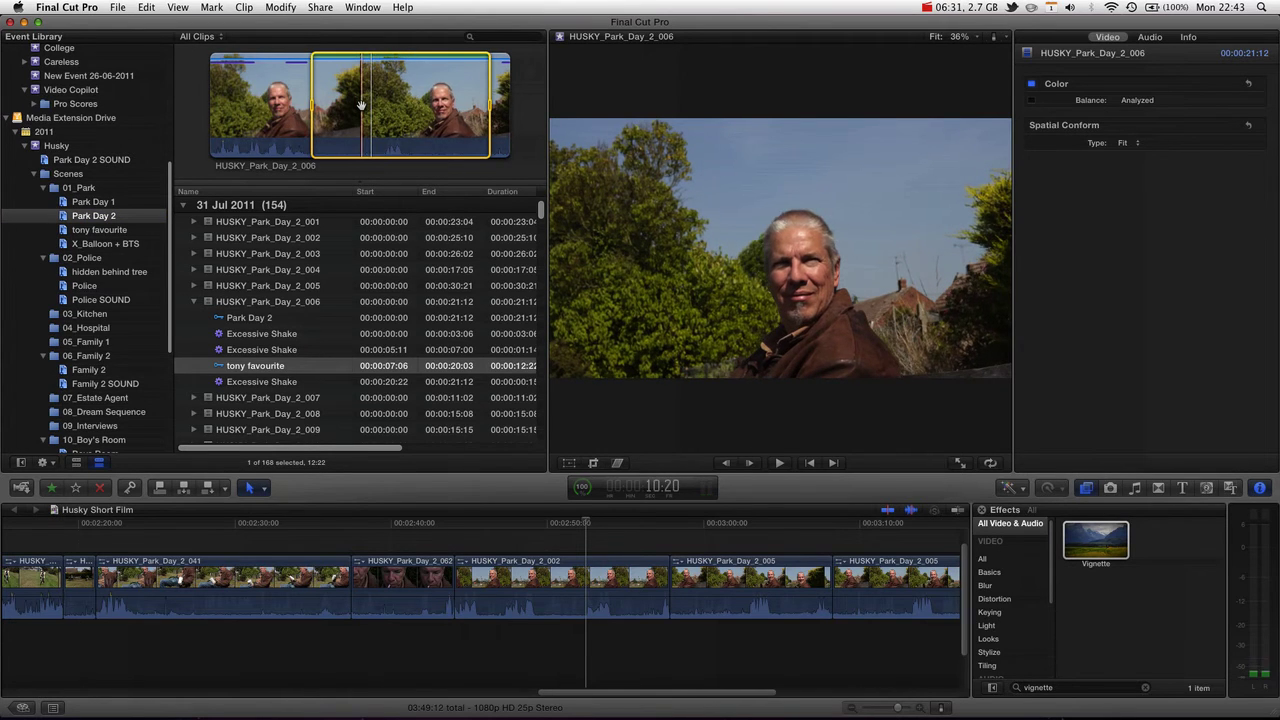
pyautogui.press('f')
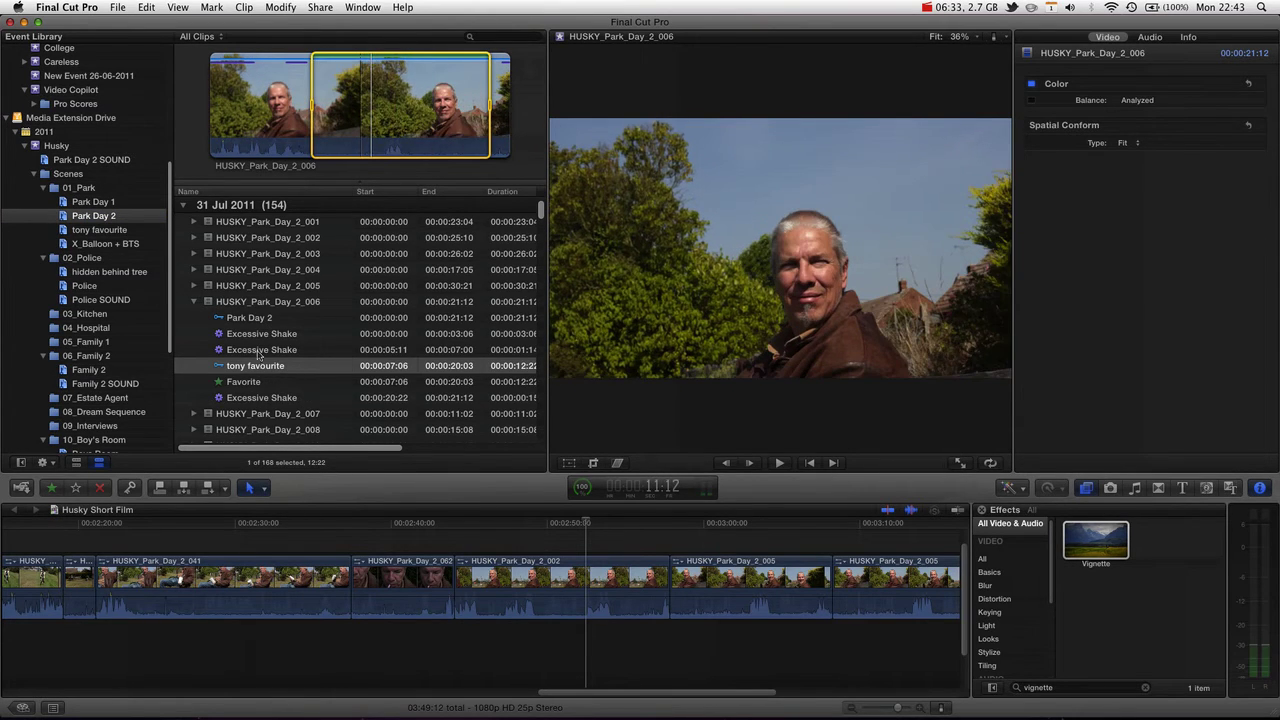
pyautogui.click(246, 384)
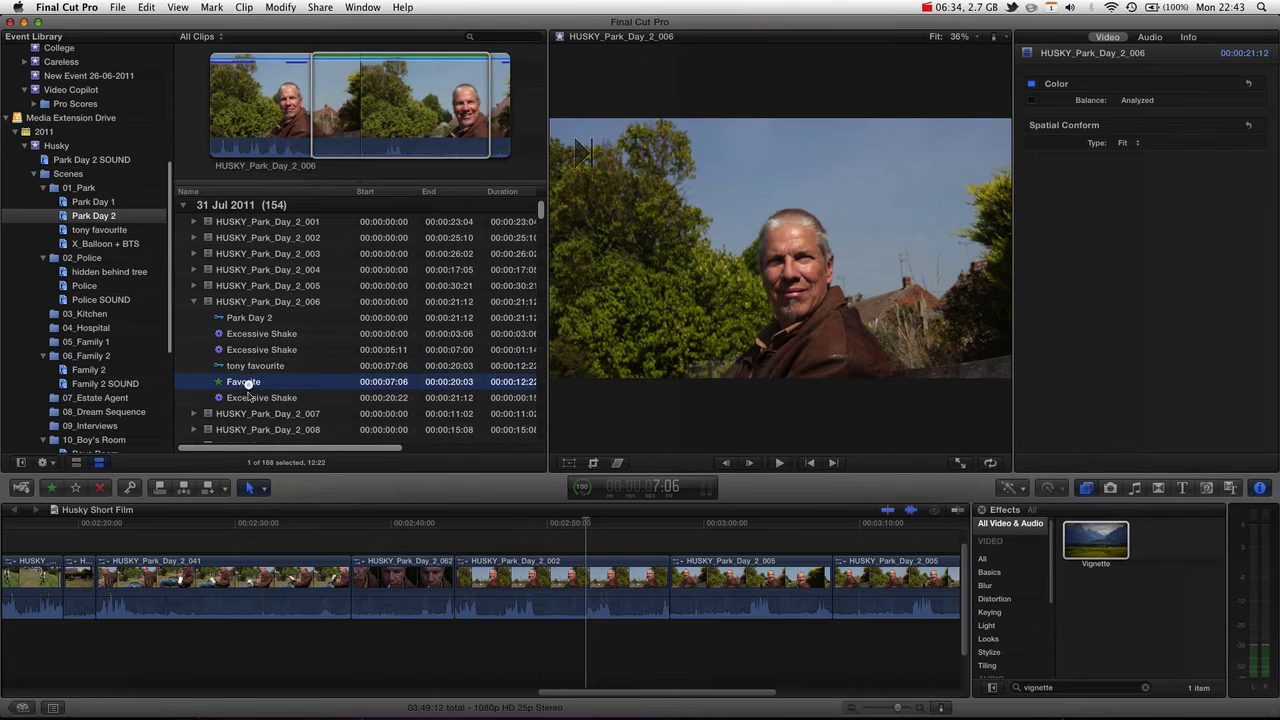
pyautogui.click(77, 489)
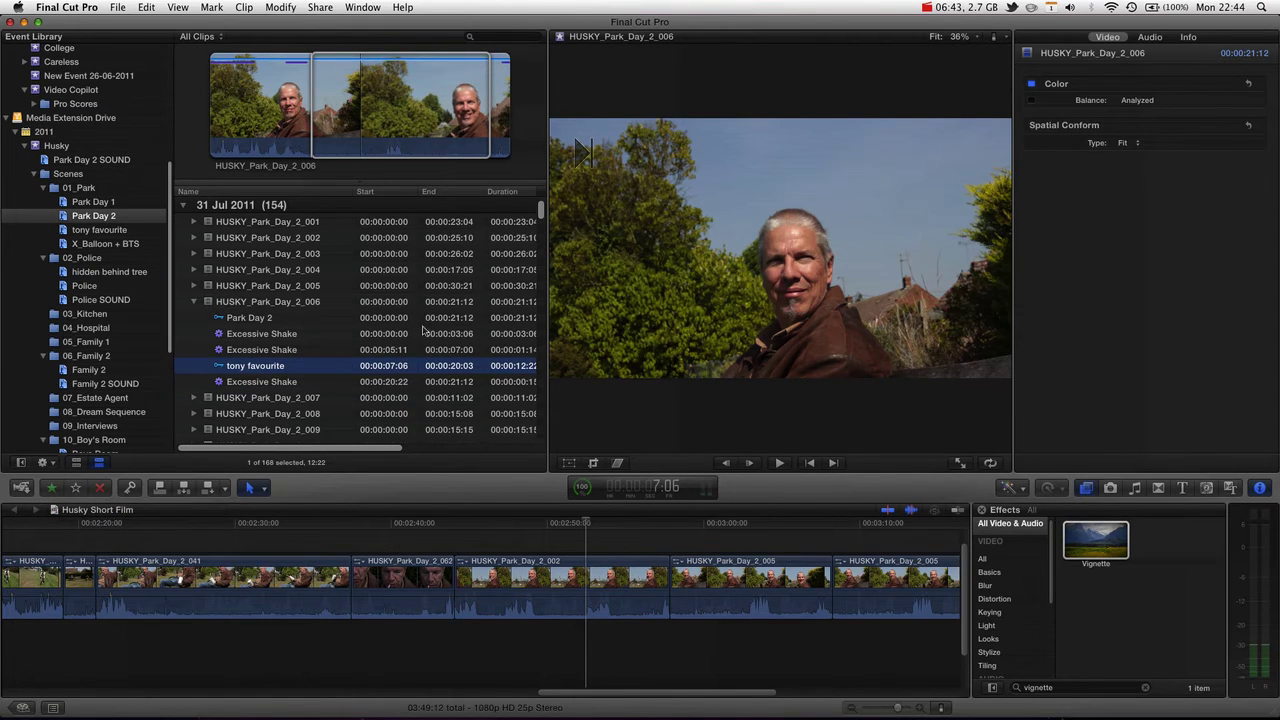
pyautogui.click(700, 536)
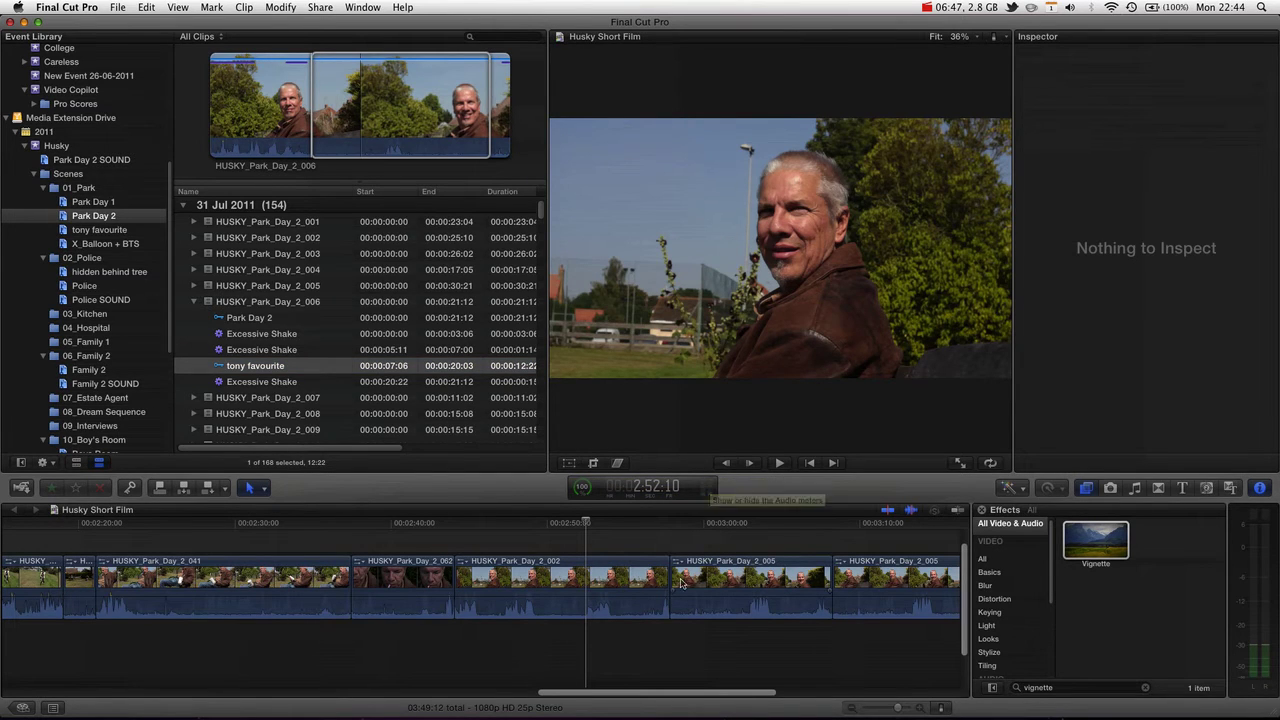
# Open the Command Editor via Final Cut Pro > Commands > Customize and move it lower right.
pyautogui.click(116, 7)
pyautogui.moveTo(84, 7)
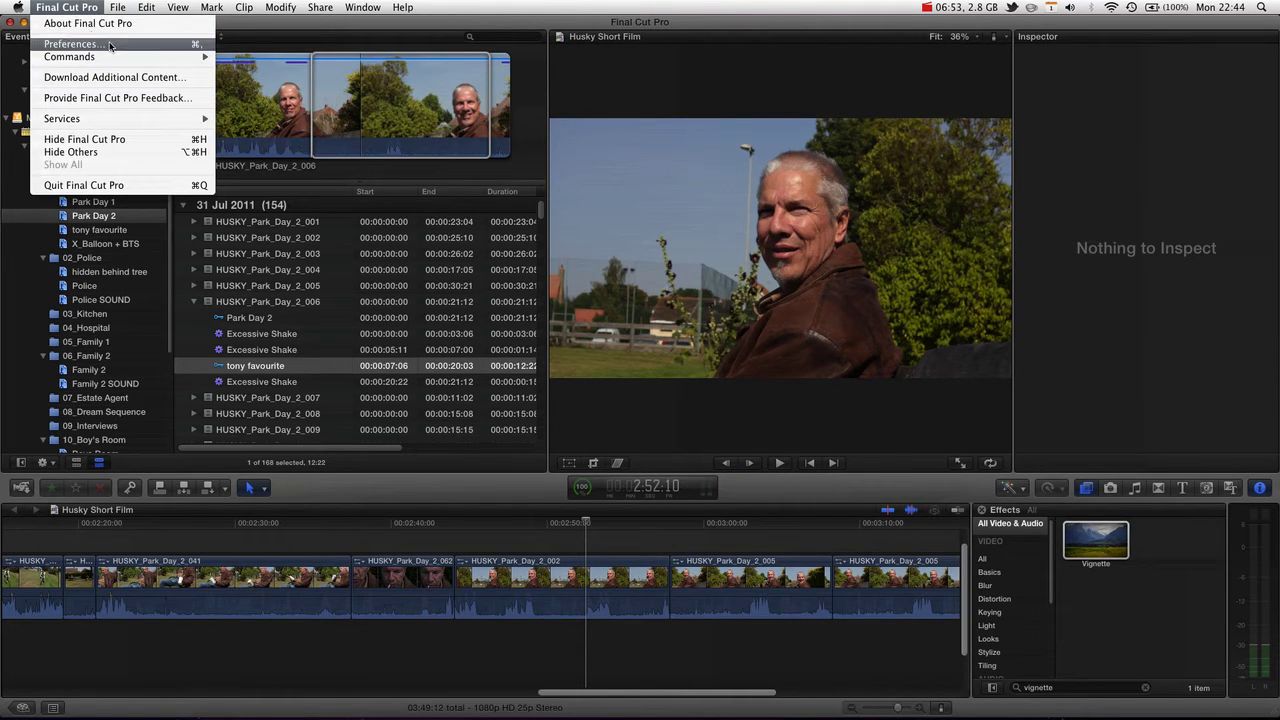
pyautogui.moveTo(118, 60)
pyautogui.click(224, 57)
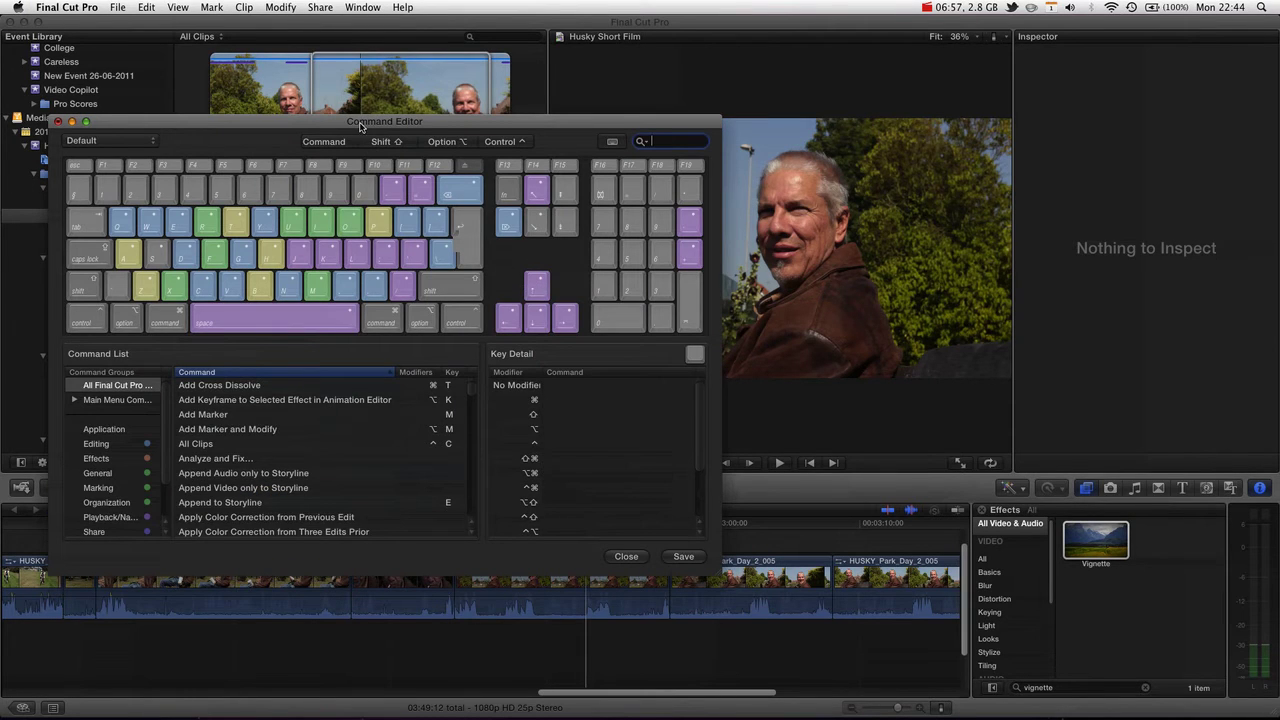
pyautogui.moveTo(359, 124); pyautogui.dragTo(460, 134)
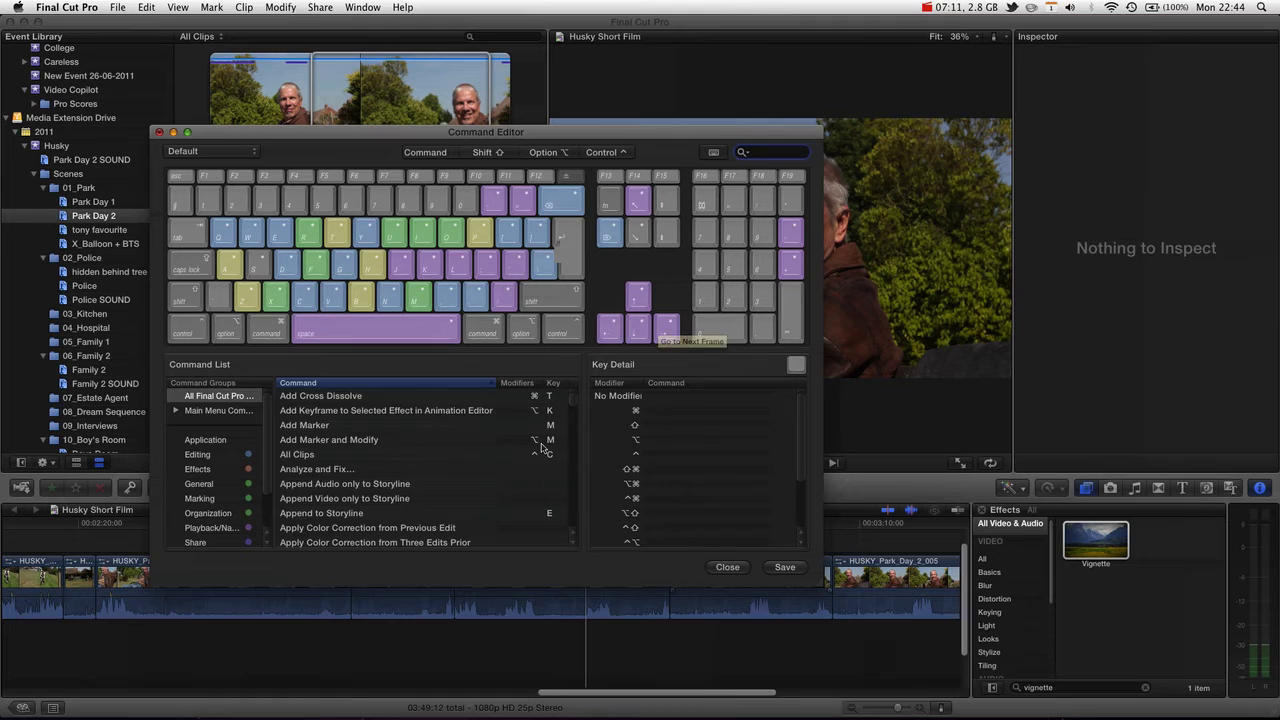
# Browse the keyboard shortcut list, then close the Command Editor and answer the save prompt.
pyautogui.scroll(-5, 531, 438)
pyautogui.scroll(5, 531, 438)
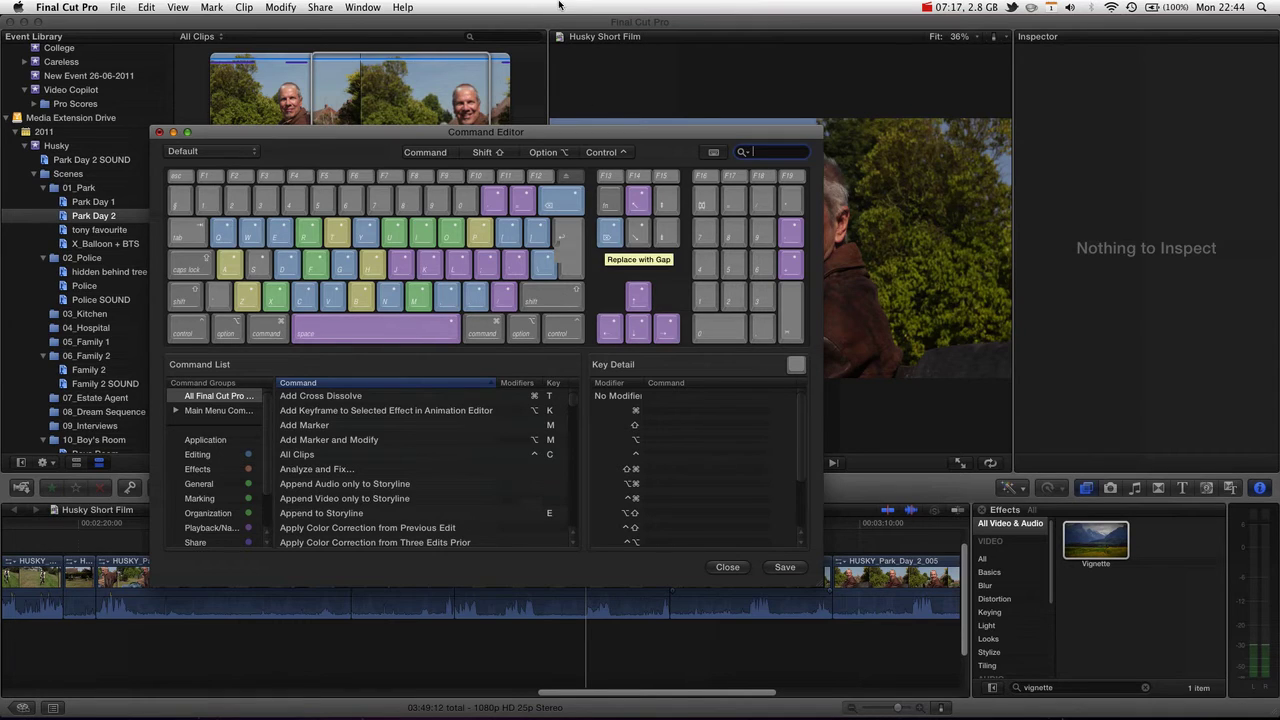
pyautogui.click(160, 134)
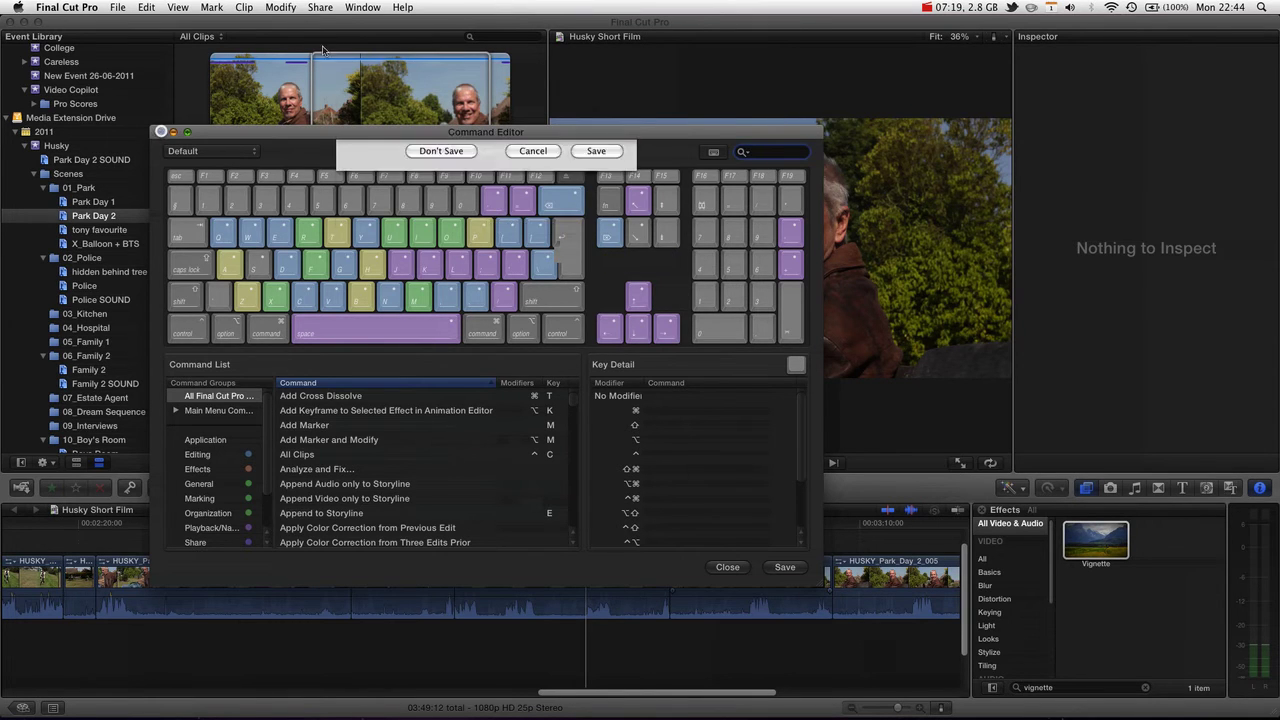
pyautogui.click(437, 209)
# Open Final Cut Pro X Help, select HUSKY_Park_Day_2_006, and move the Help window aside.
pyautogui.click(403, 7)
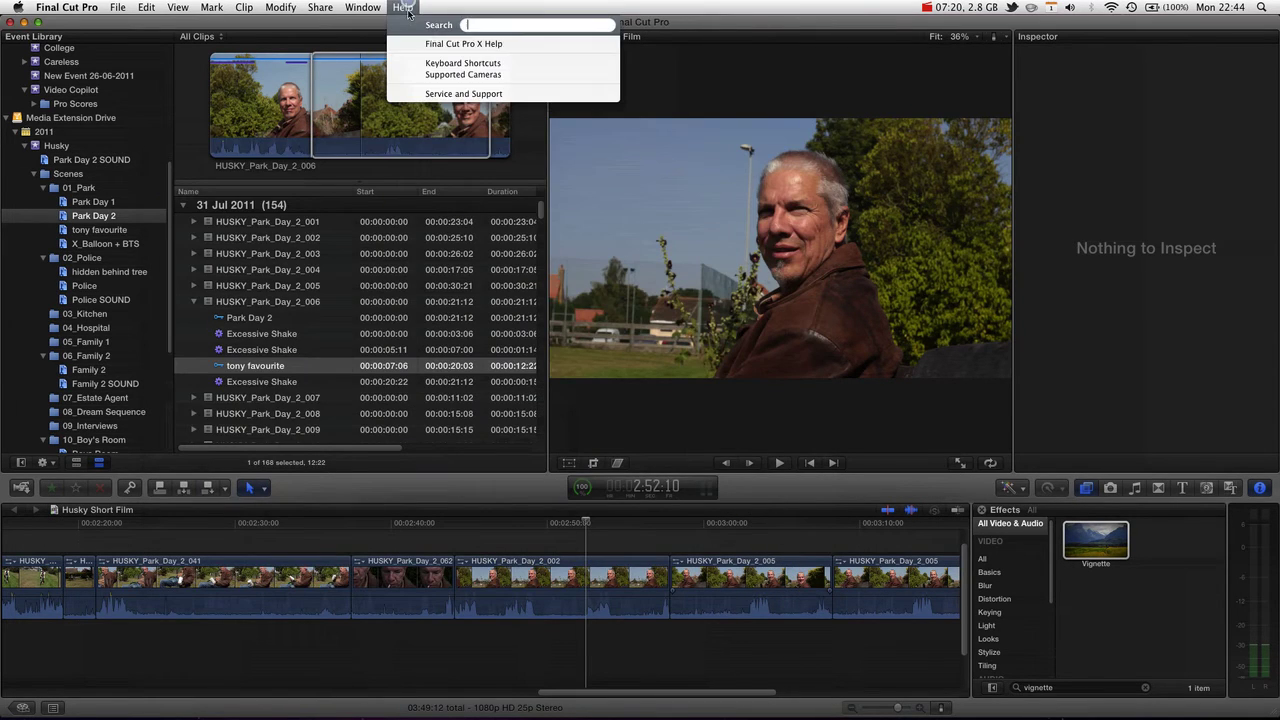
pyautogui.click(444, 46)
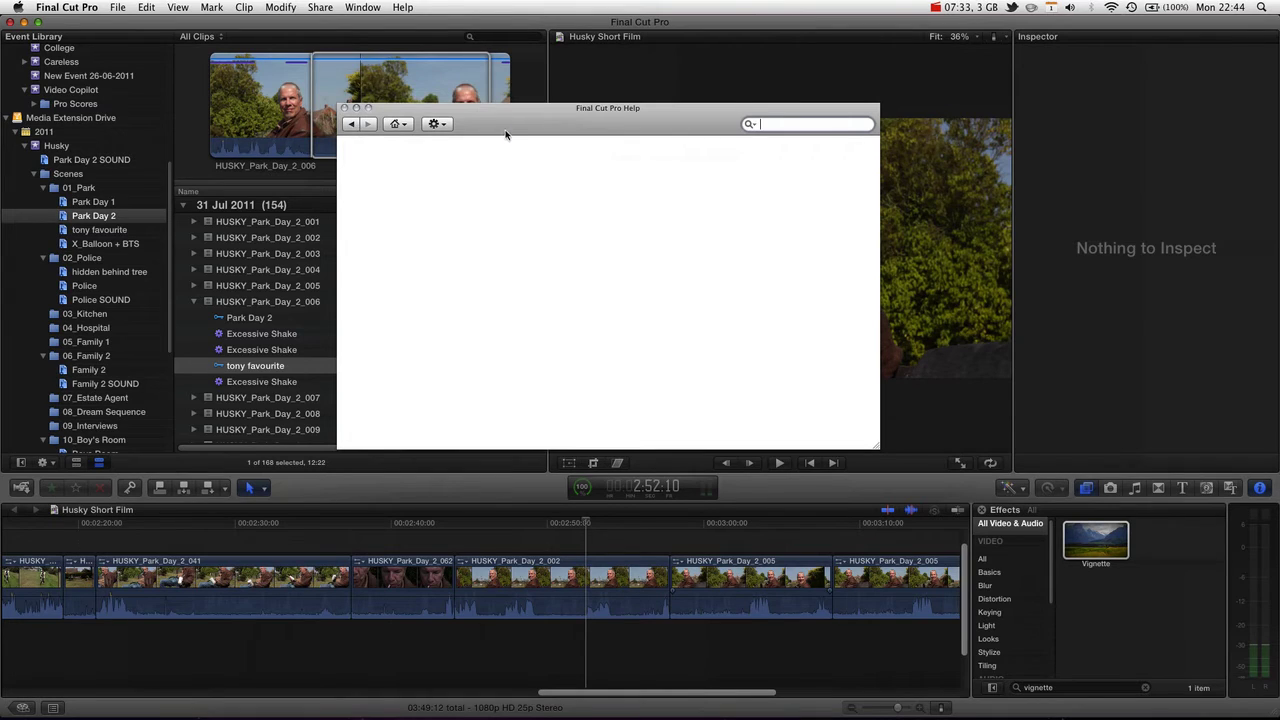
pyautogui.moveTo(506, 134); pyautogui.dragTo(473, 120)
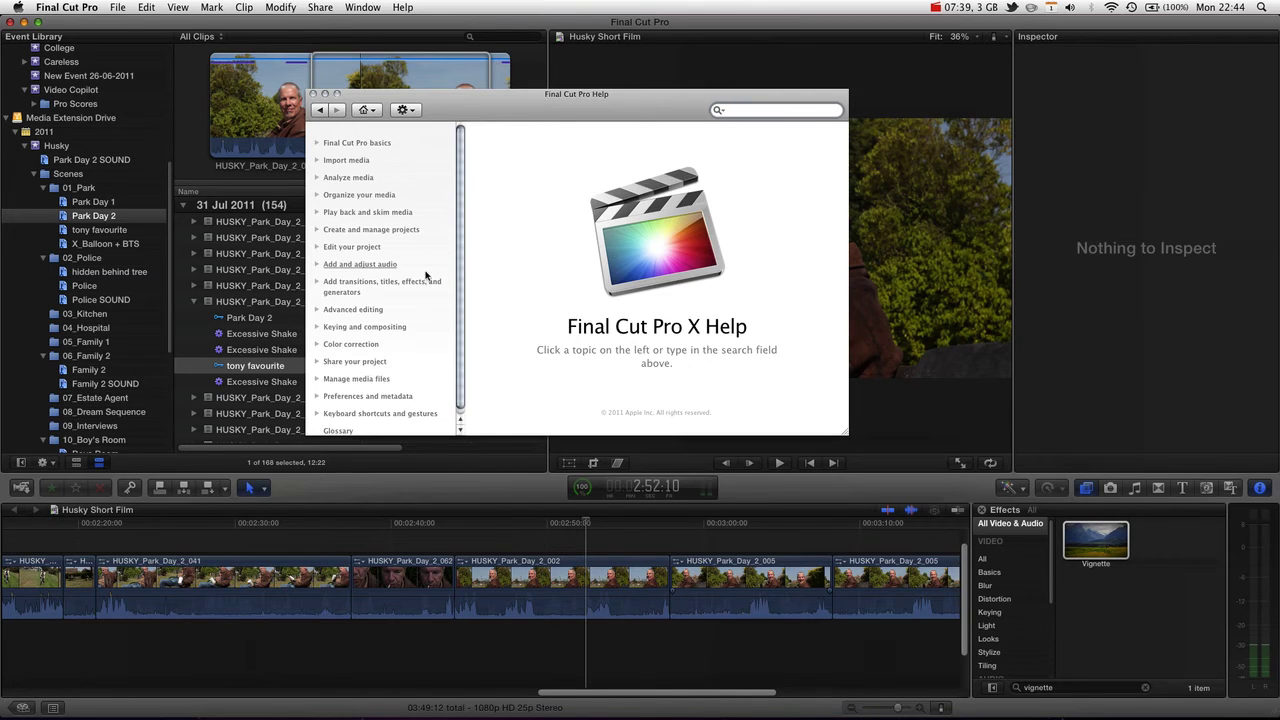
pyautogui.click(316, 80)
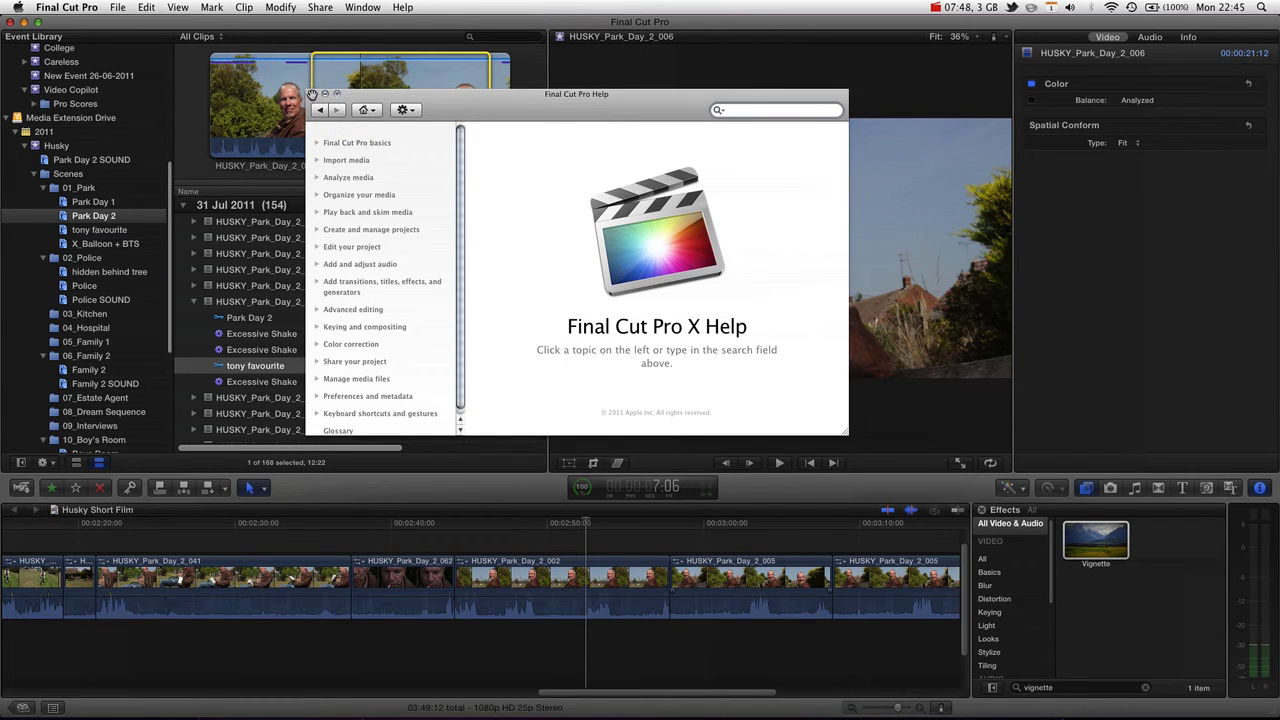
pyautogui.moveTo(488, 110); pyautogui.dragTo(582, 150)
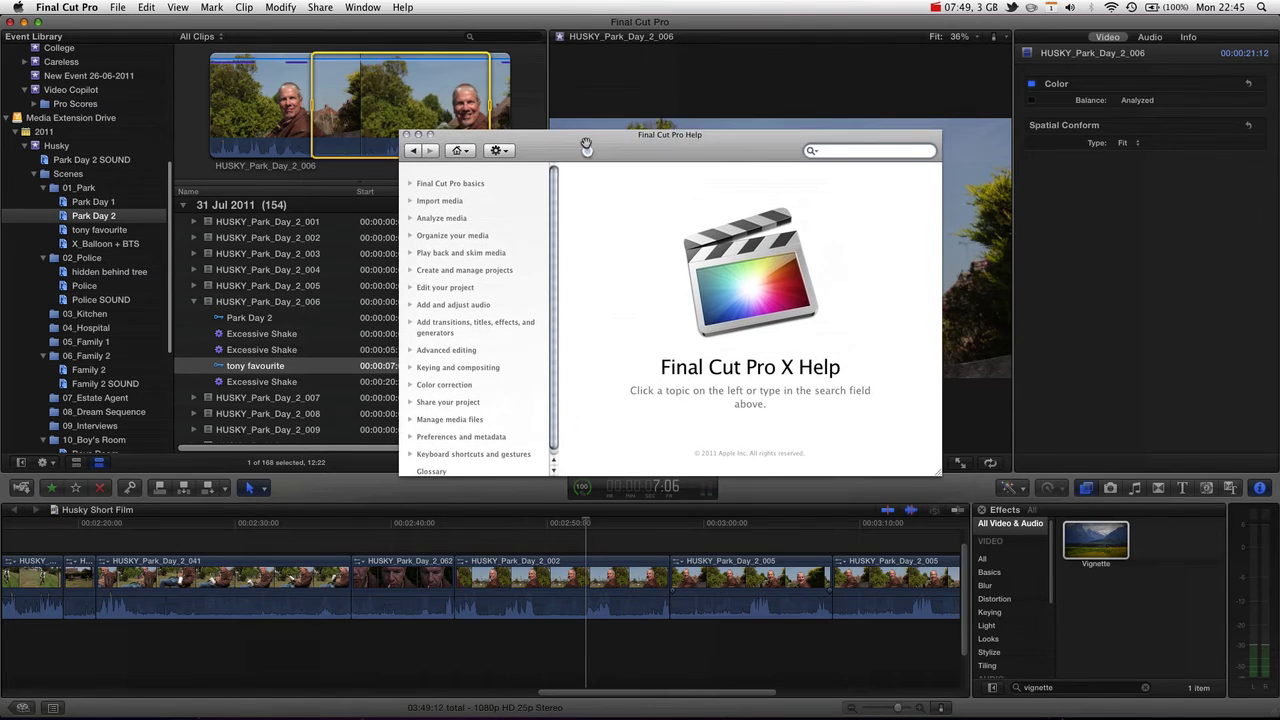
# Close the Help window, clear the selection, and select clip HUSKY_Park_Day_2_007.
pyautogui.click(406, 134)
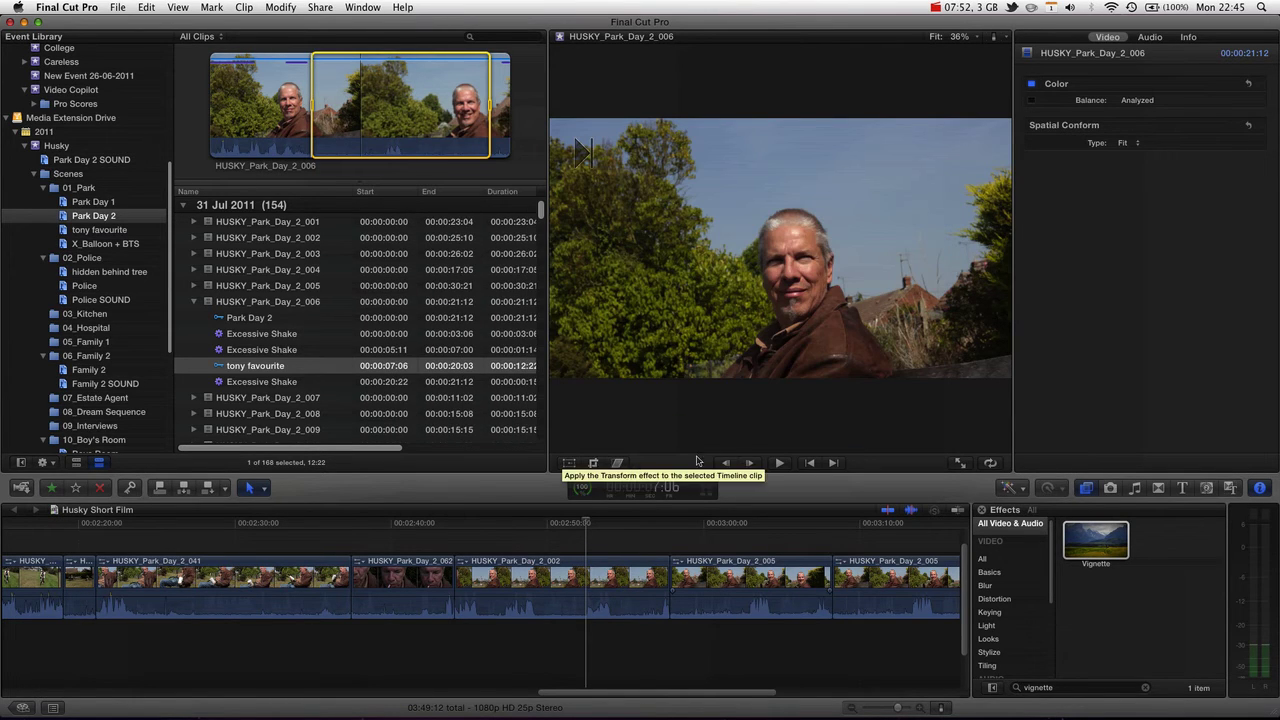
pyautogui.press('super+shift+a')
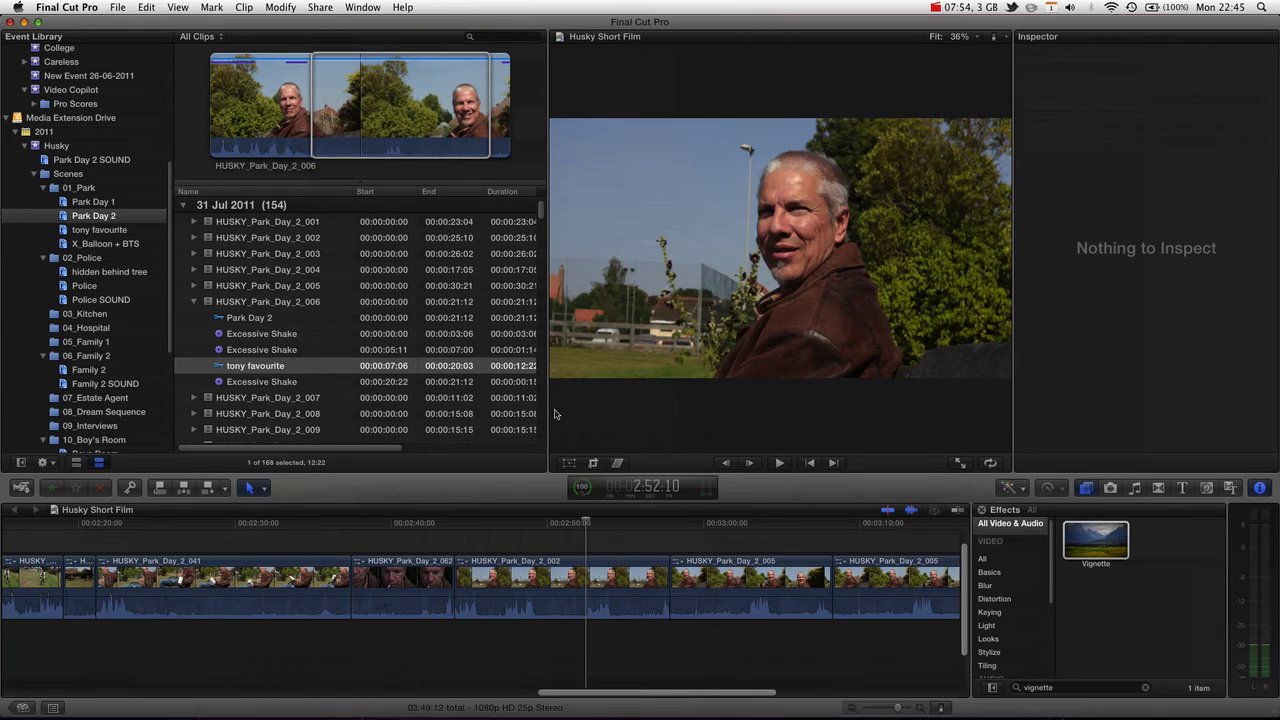
pyautogui.click(430, 113)
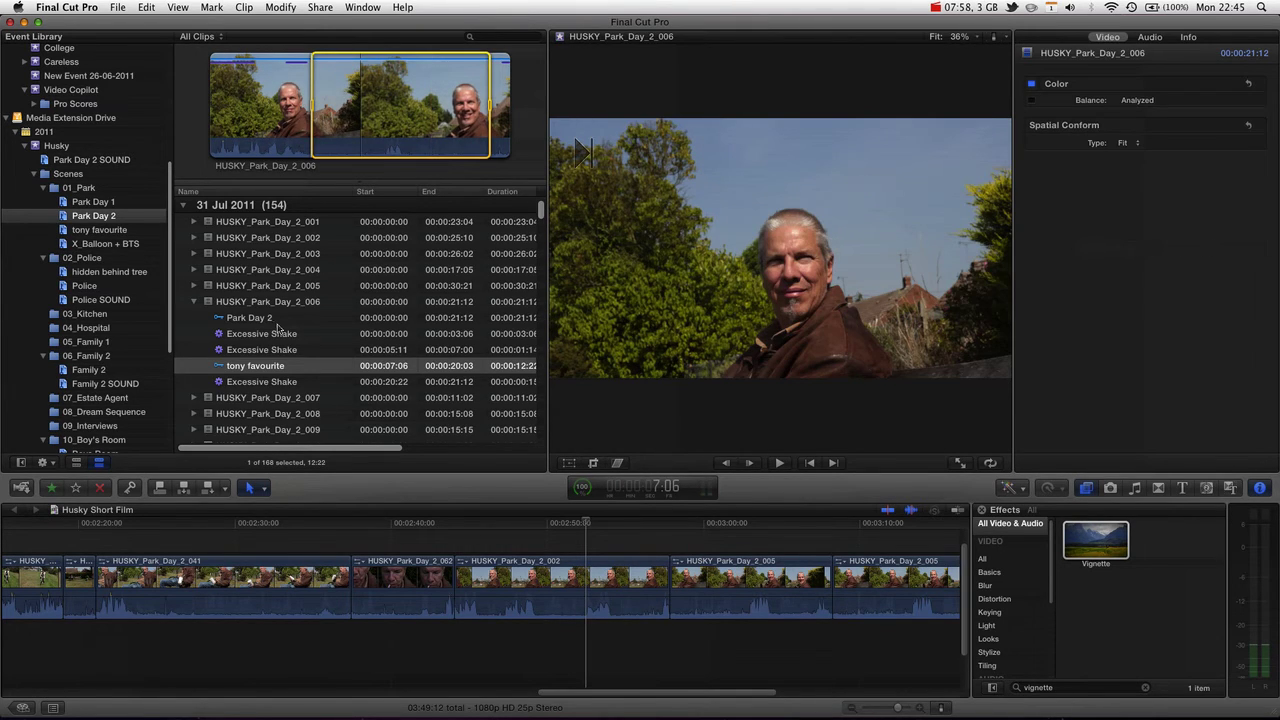
pyautogui.click(342, 300)
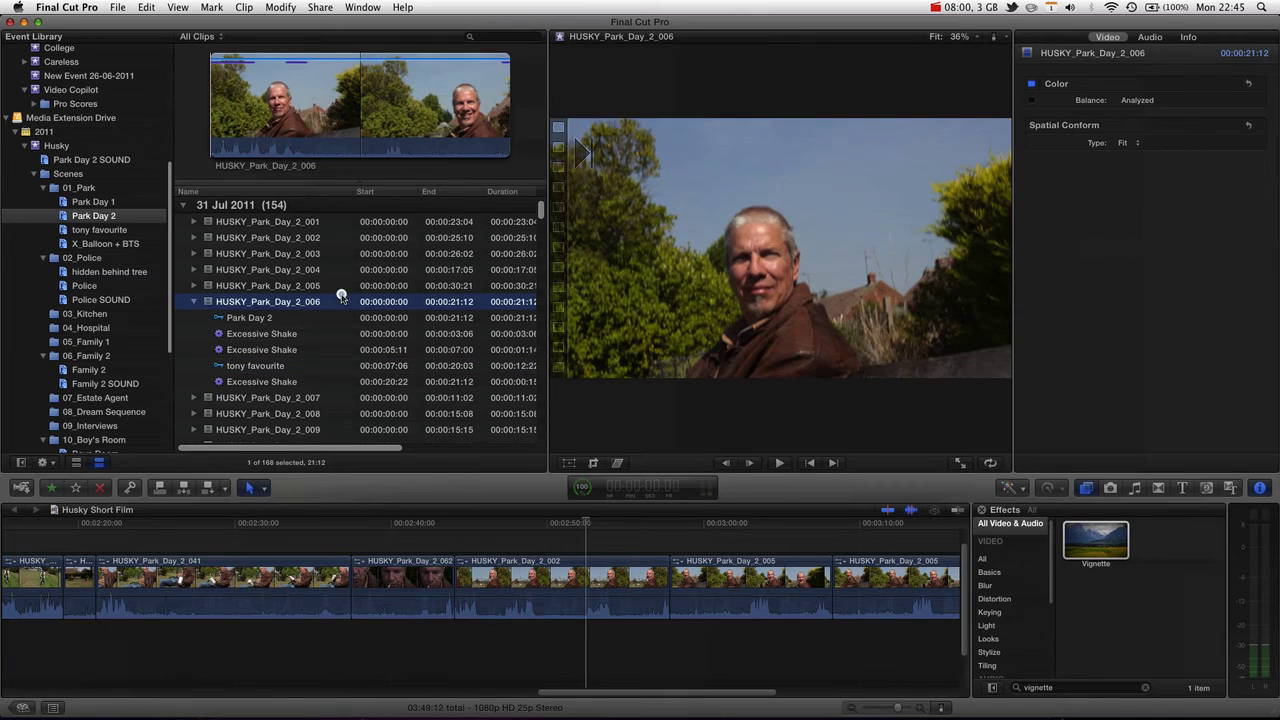
pyautogui.click(277, 399)
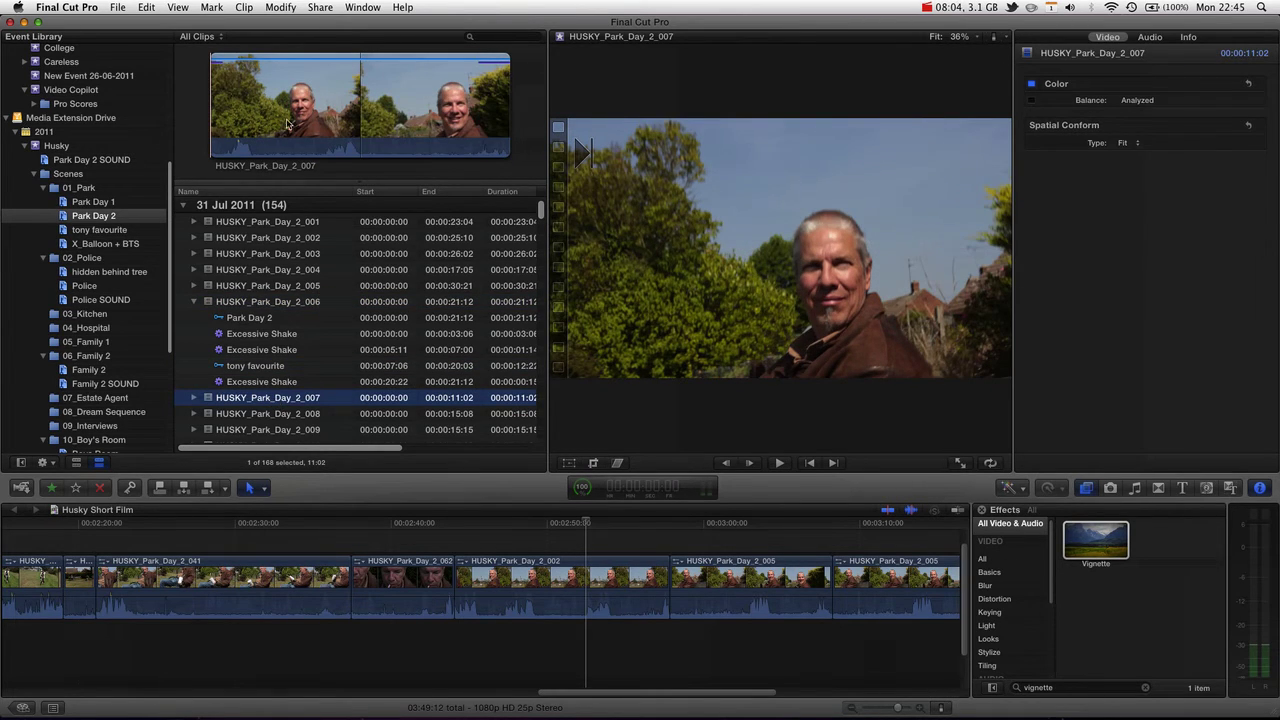
# Mark a 4:18 range in HUSKY_Park_Day_2_007 and tag it with the keyword 'tony track-in'.
pyautogui.press('i')
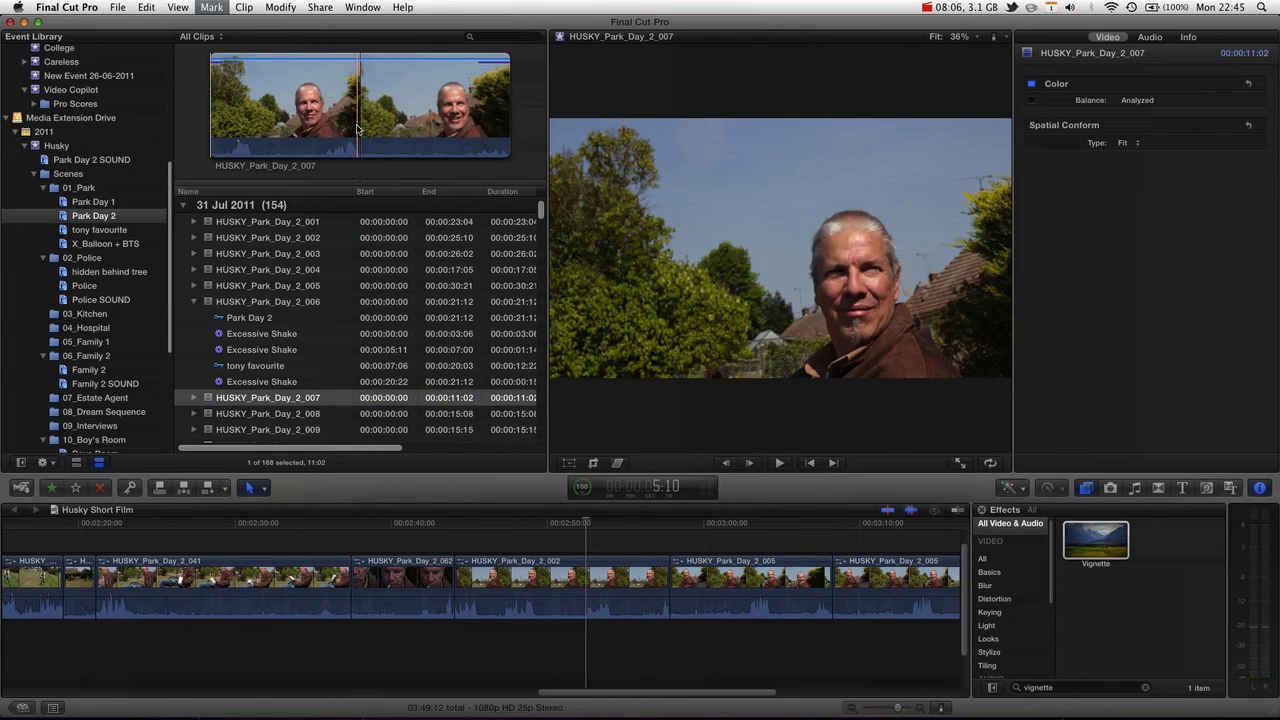
pyautogui.press('o')
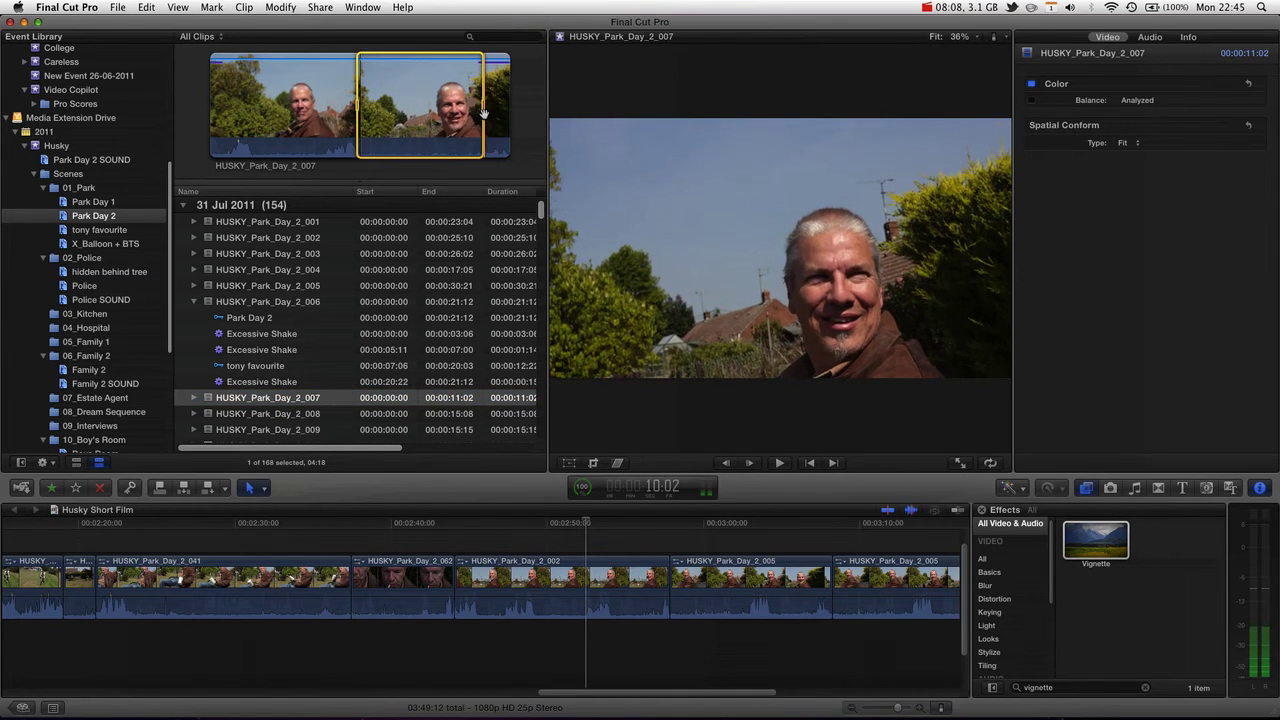
pyautogui.press('super+k')
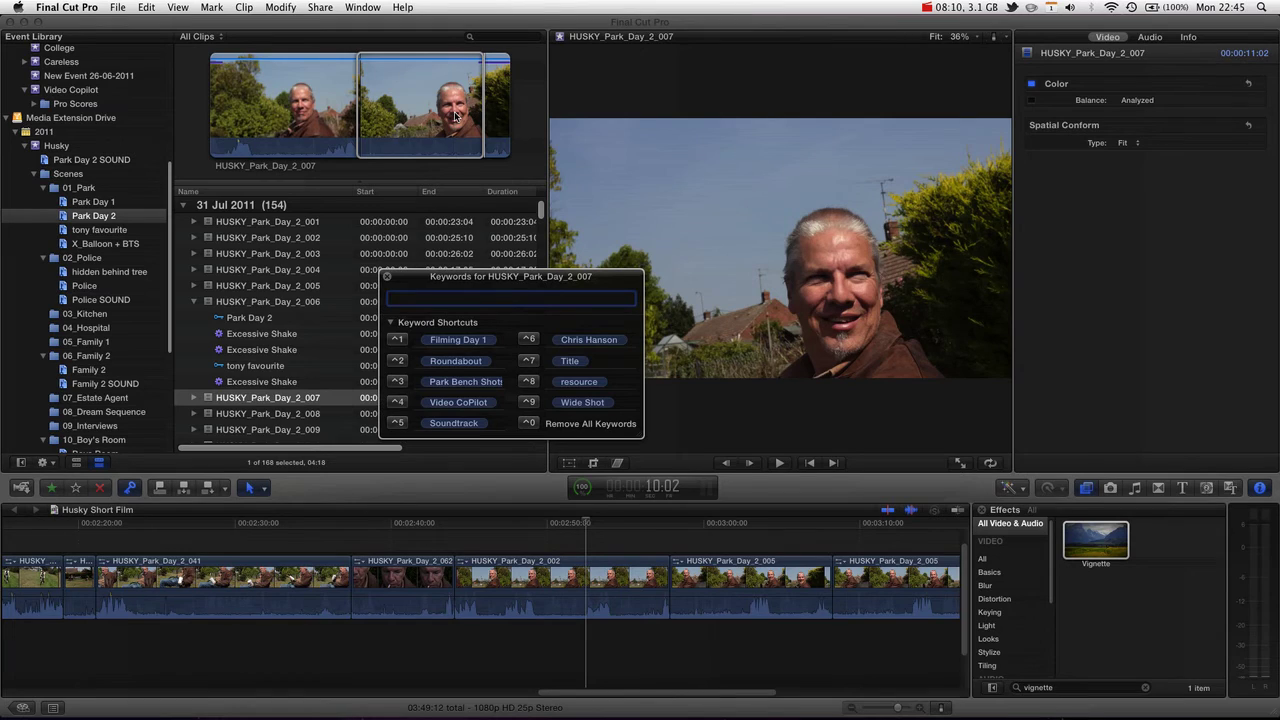
pyautogui.write('tony tr')
pyautogui.write('ack-in')
pyautogui.press('Return')
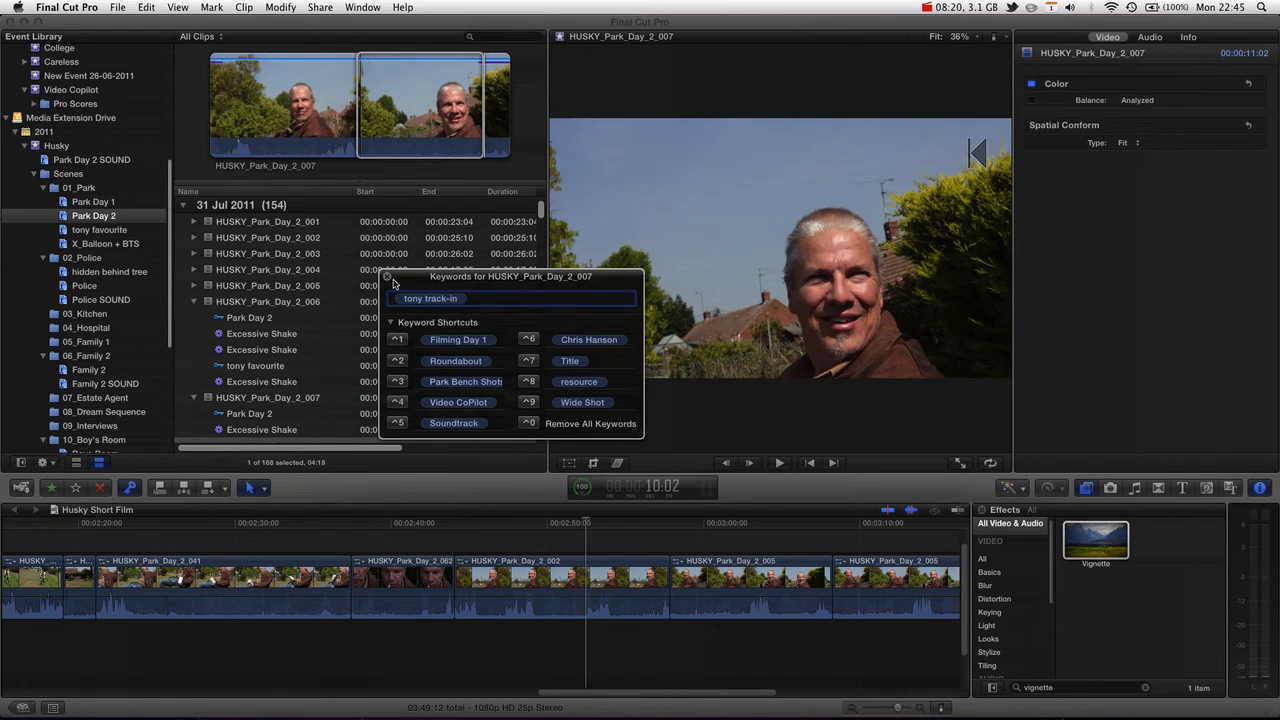
pyautogui.click(387, 277)
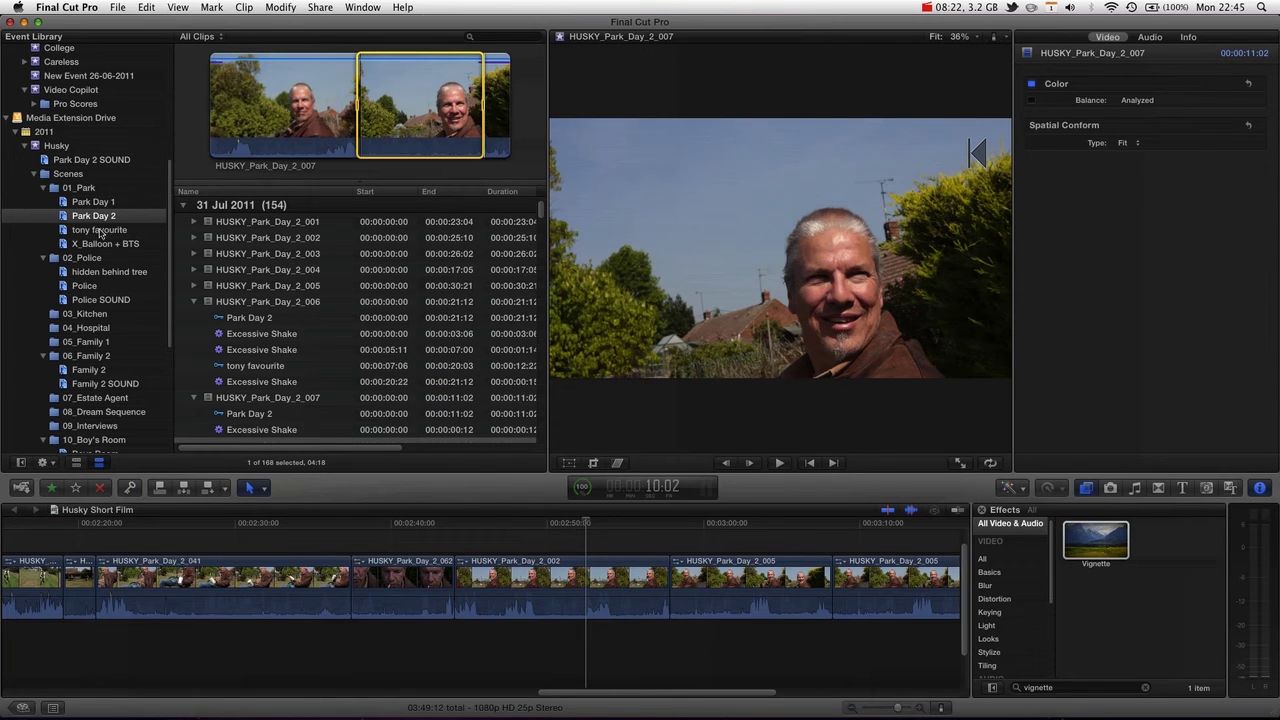
pyautogui.scroll(-5, 110, 275)
# Drag the tony track-in collection onto 01_Park, then collapse and re-expand the scene folders to confirm.
pyautogui.click(66, 418)
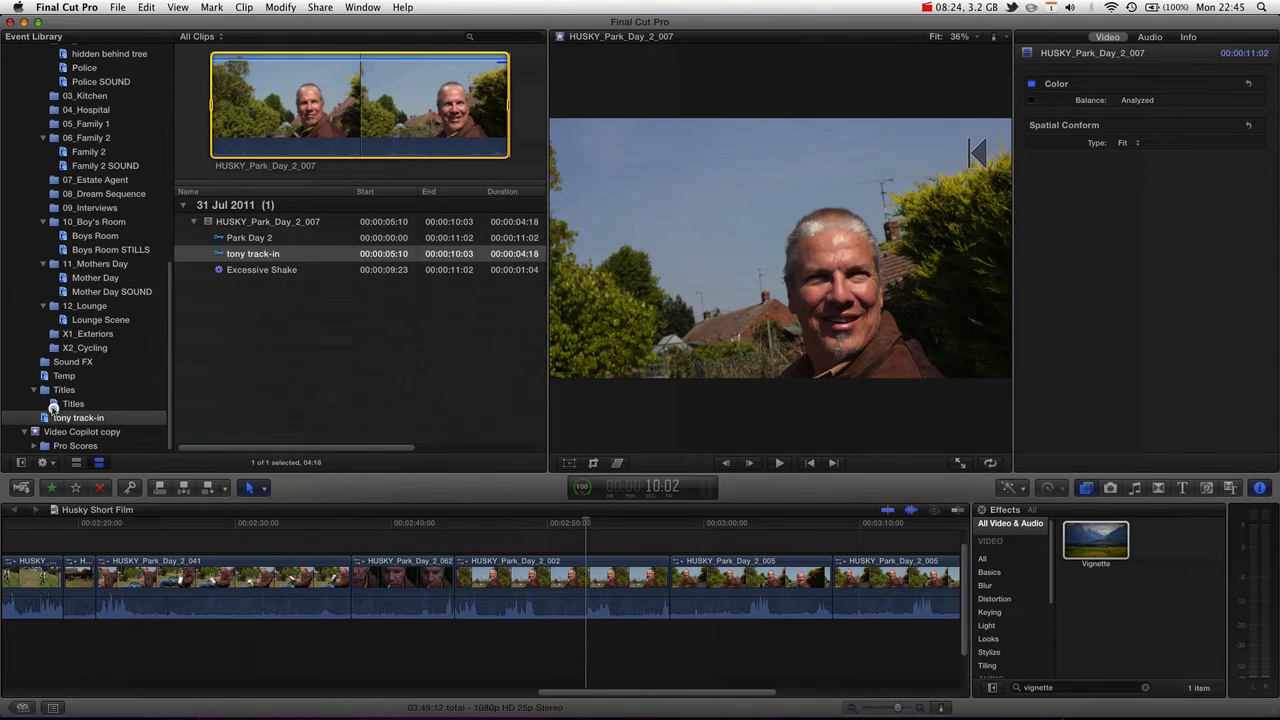
pyautogui.moveTo(47, 422); pyautogui.dragTo(69, 108)
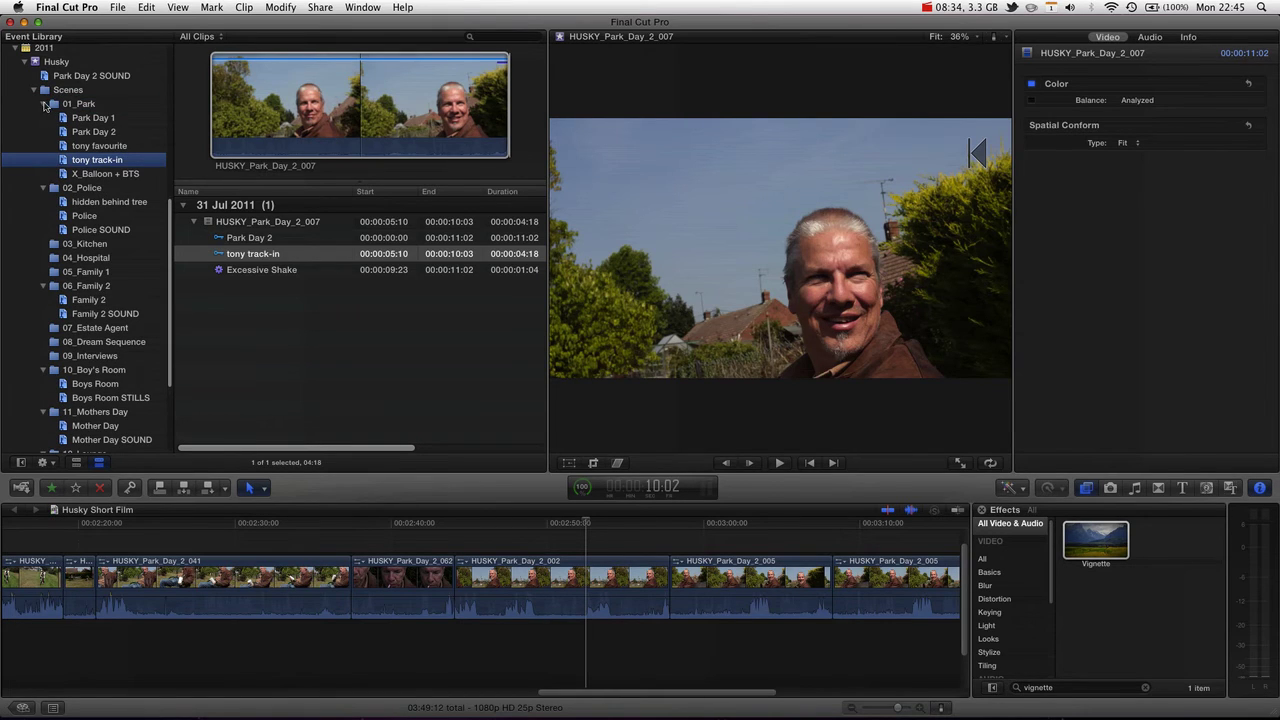
pyautogui.click(43, 104)
pyautogui.click(43, 118)
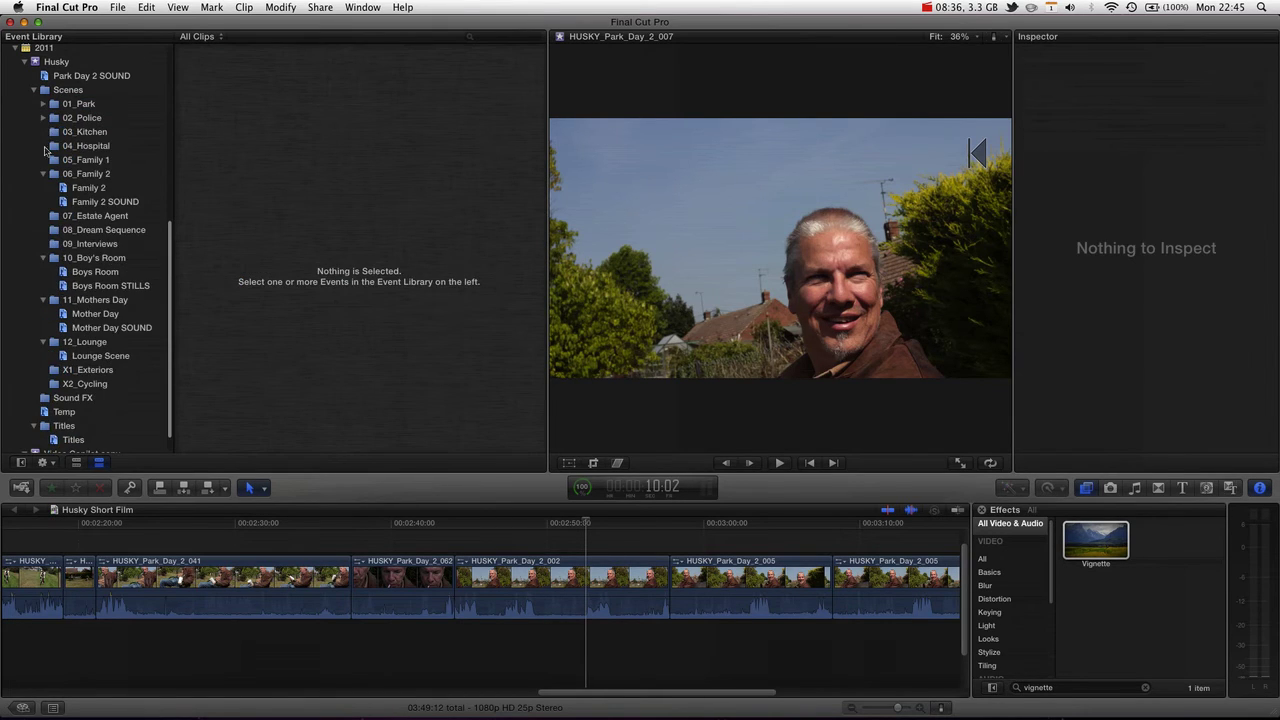
pyautogui.click(43, 118)
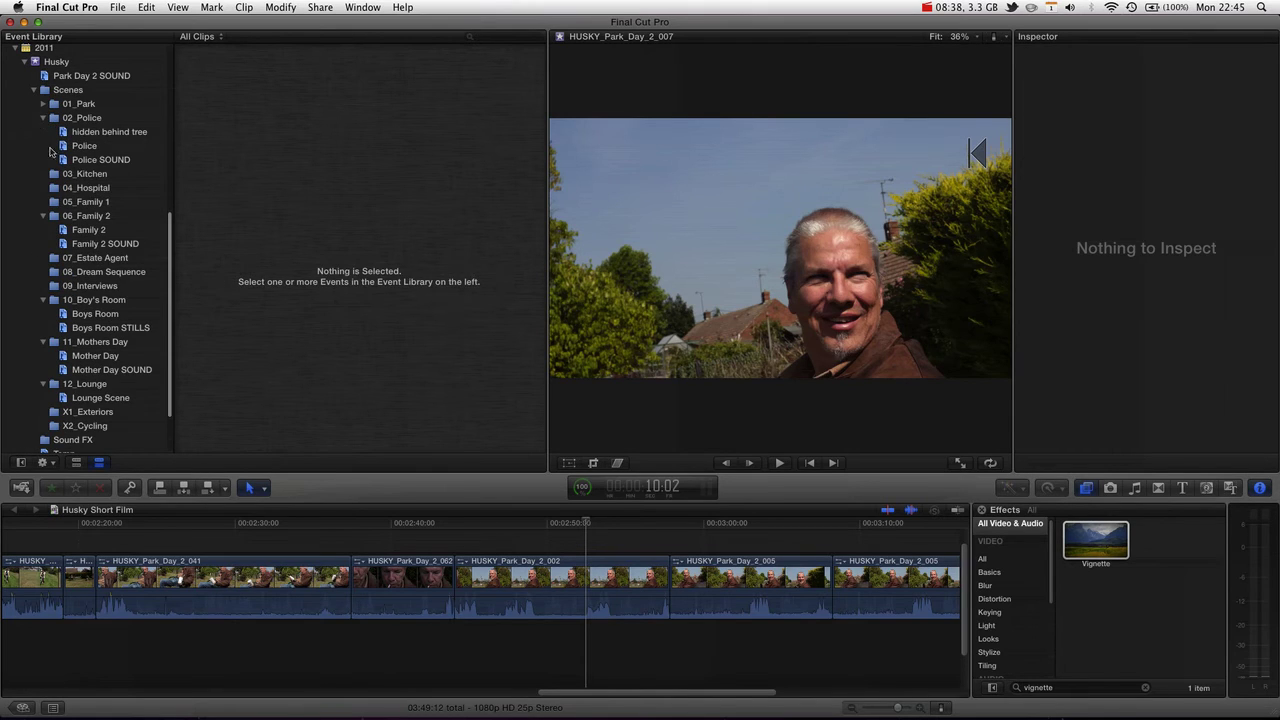
pyautogui.click(43, 104)
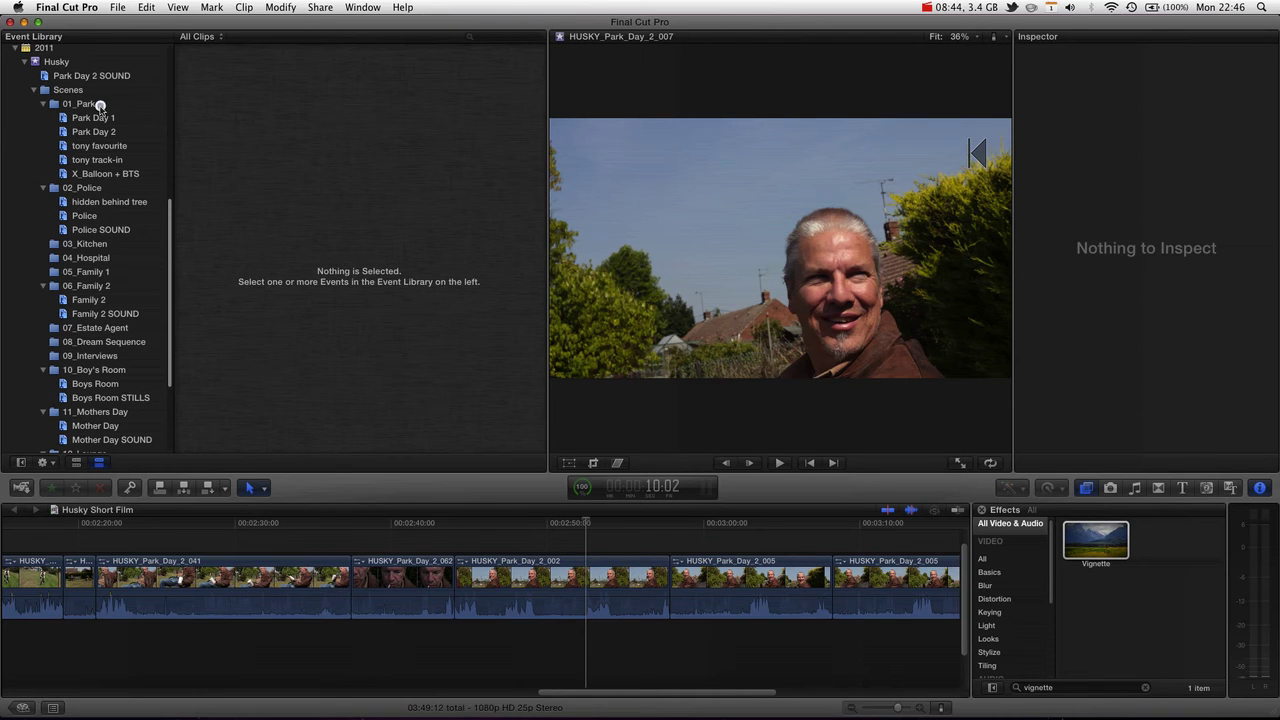
# Delete the tony favourite keyword collection from 01_Park, then select the tony track-in collection.
pyautogui.click(97, 103)
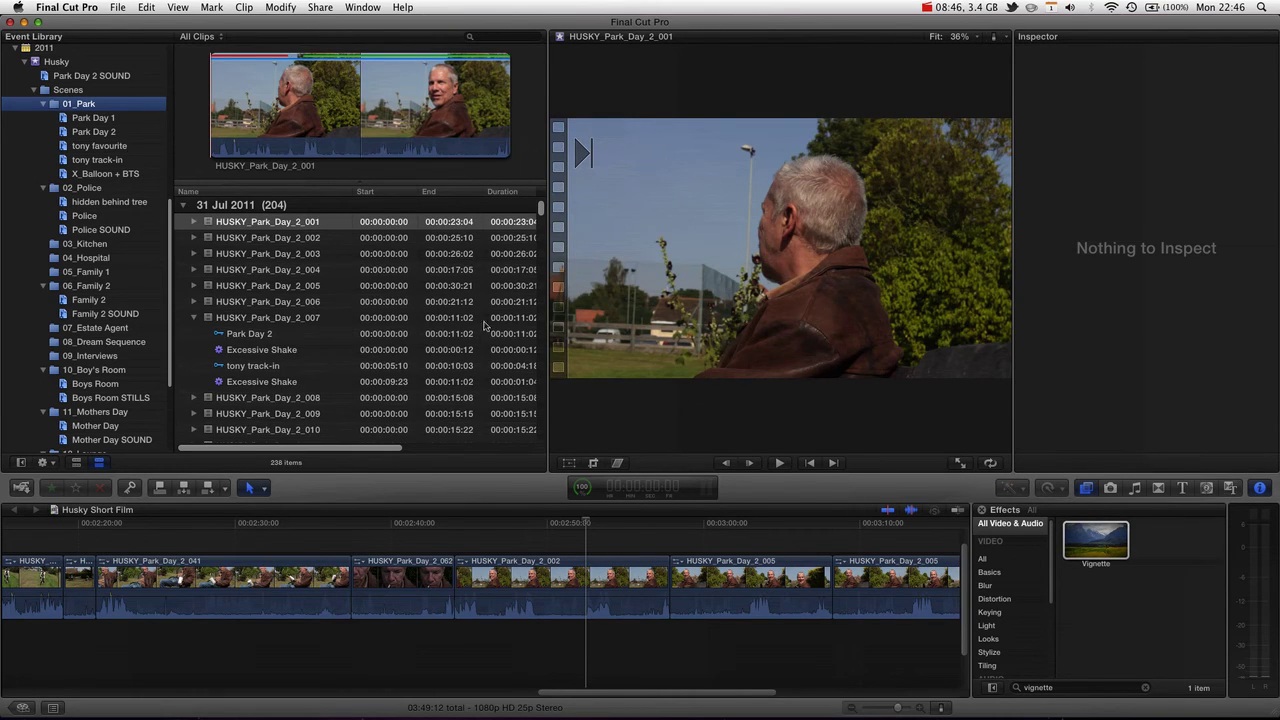
pyautogui.click(100, 147)
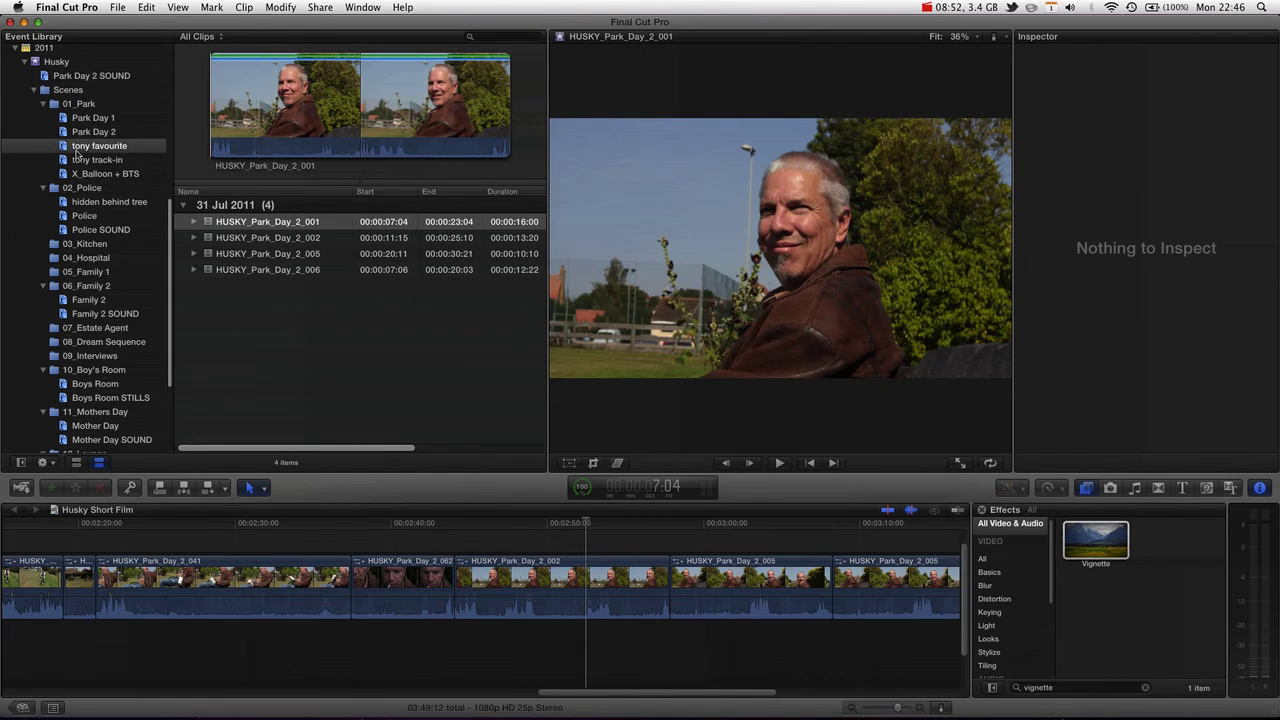
pyautogui.click(61, 147)
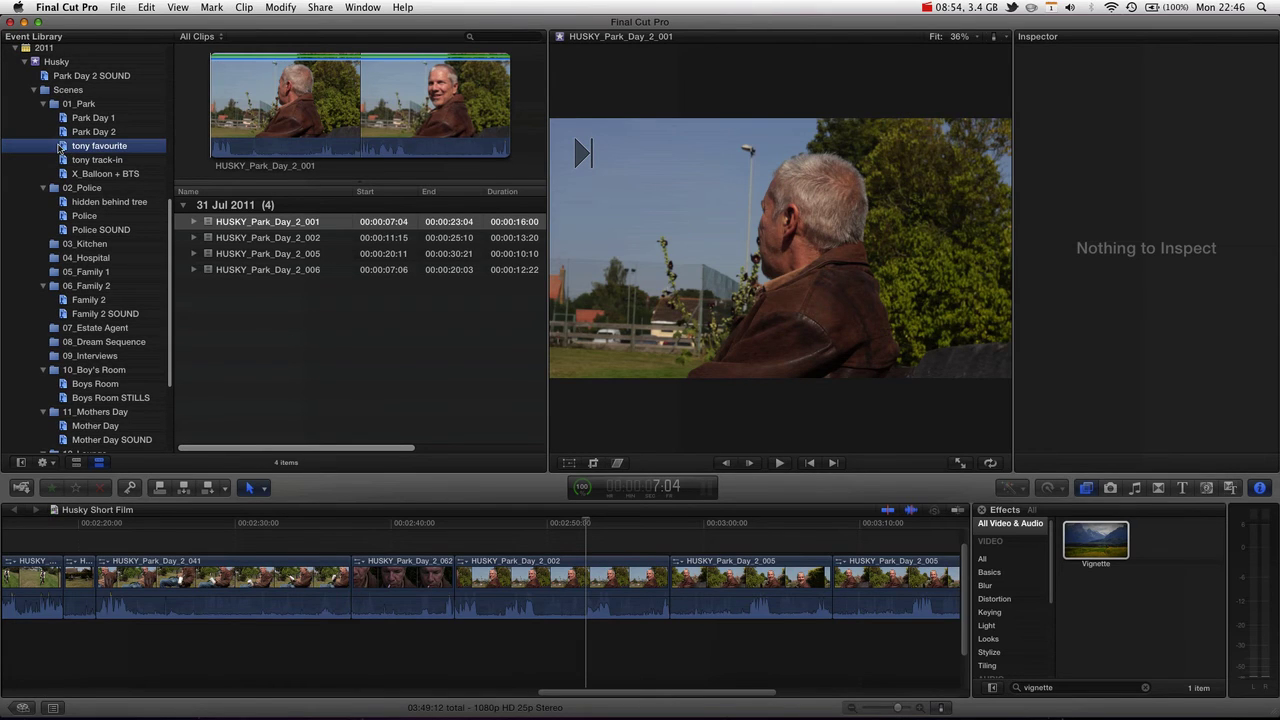
pyautogui.press('super+BackSpace')
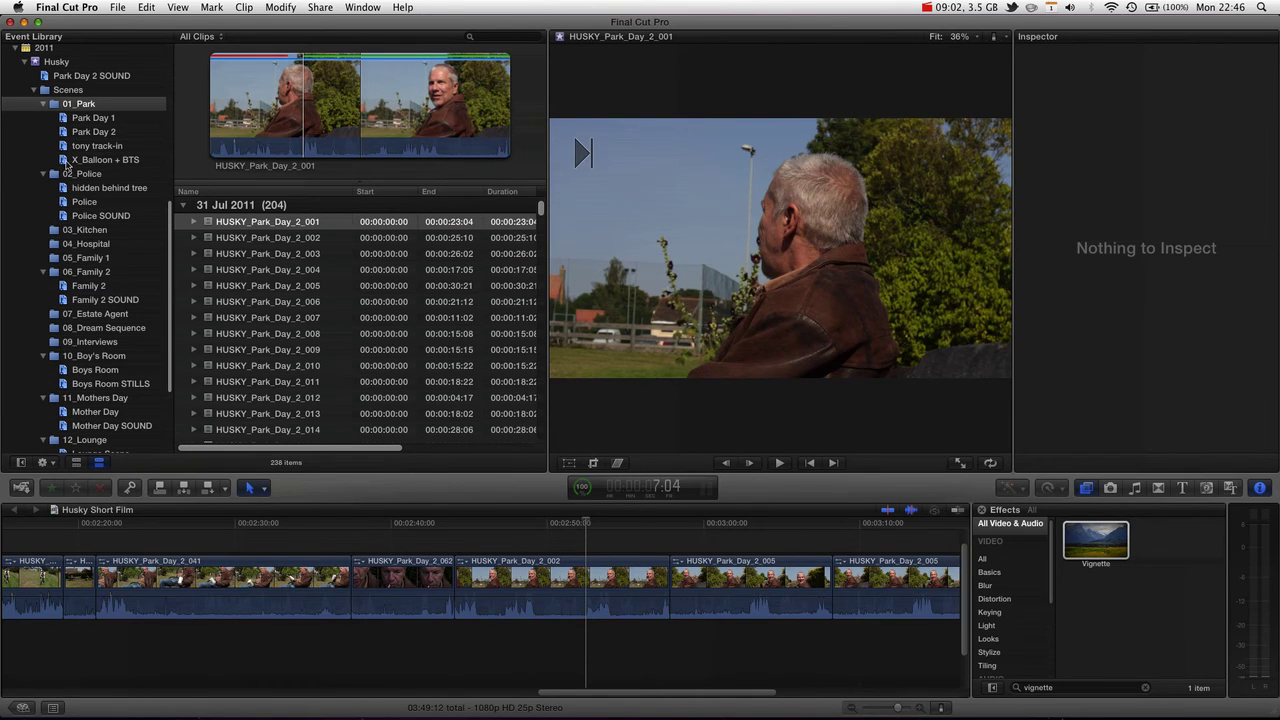
pyautogui.click(63, 148)
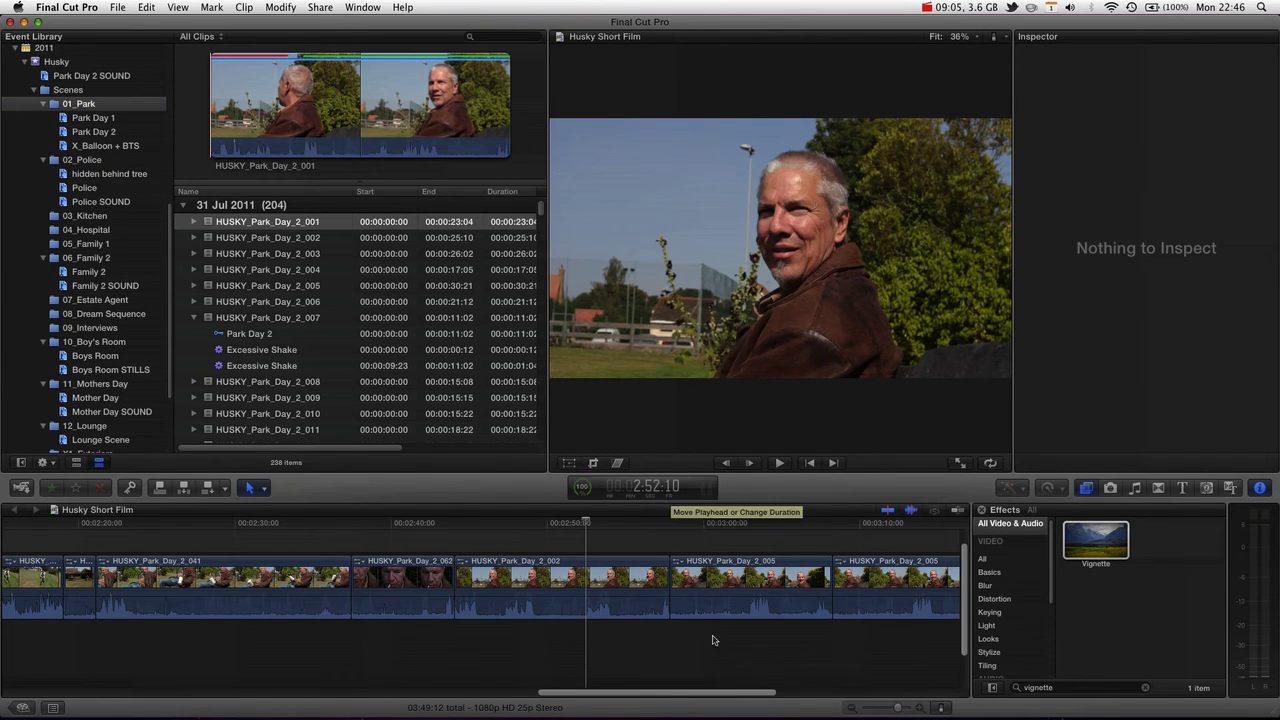
# Show the Park Day 2 collection, select HUSKY_Park_Day_2_006, and put the Husky Short Film playhead at 2:35:05.
pyautogui.click(563, 552)
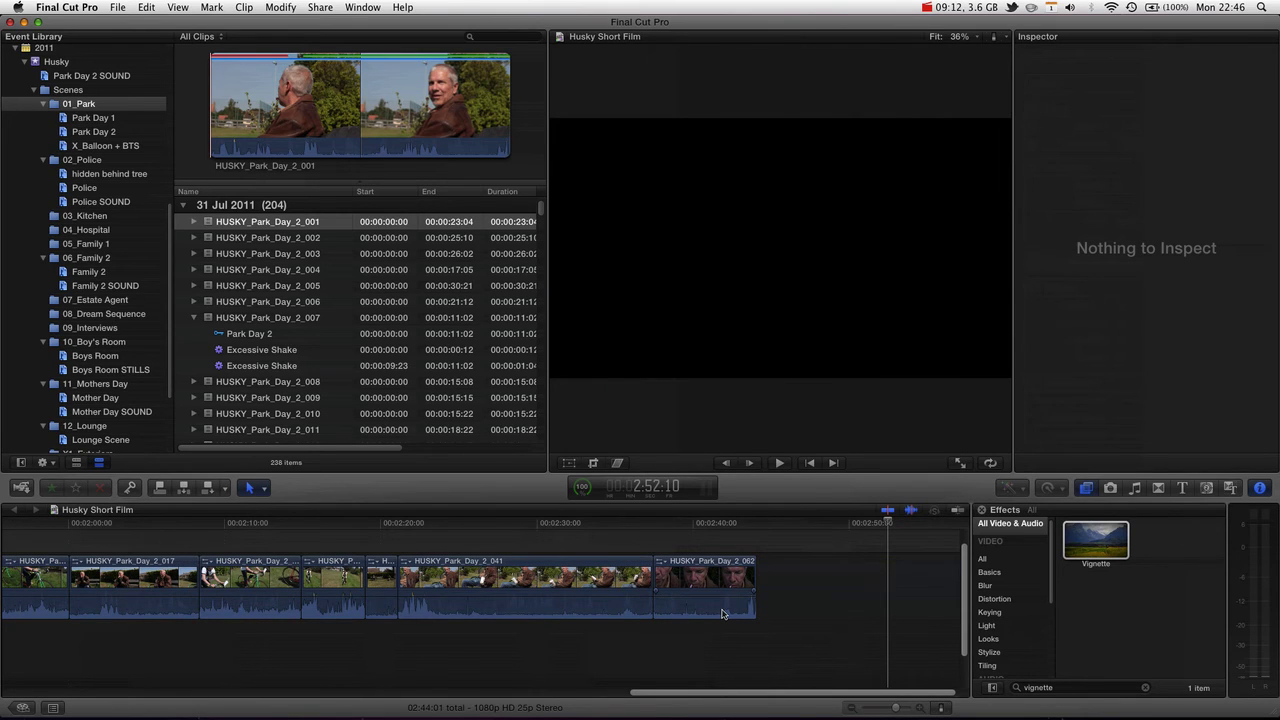
pyautogui.click(104, 131)
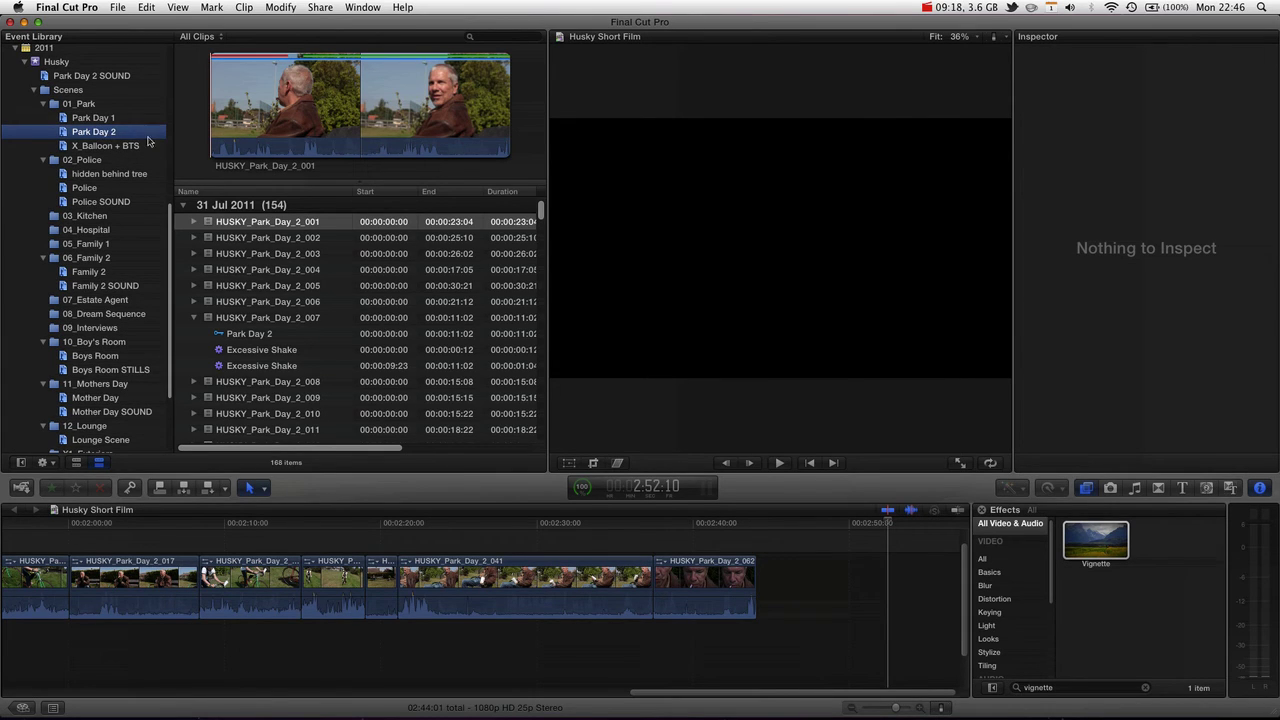
pyautogui.click(285, 301)
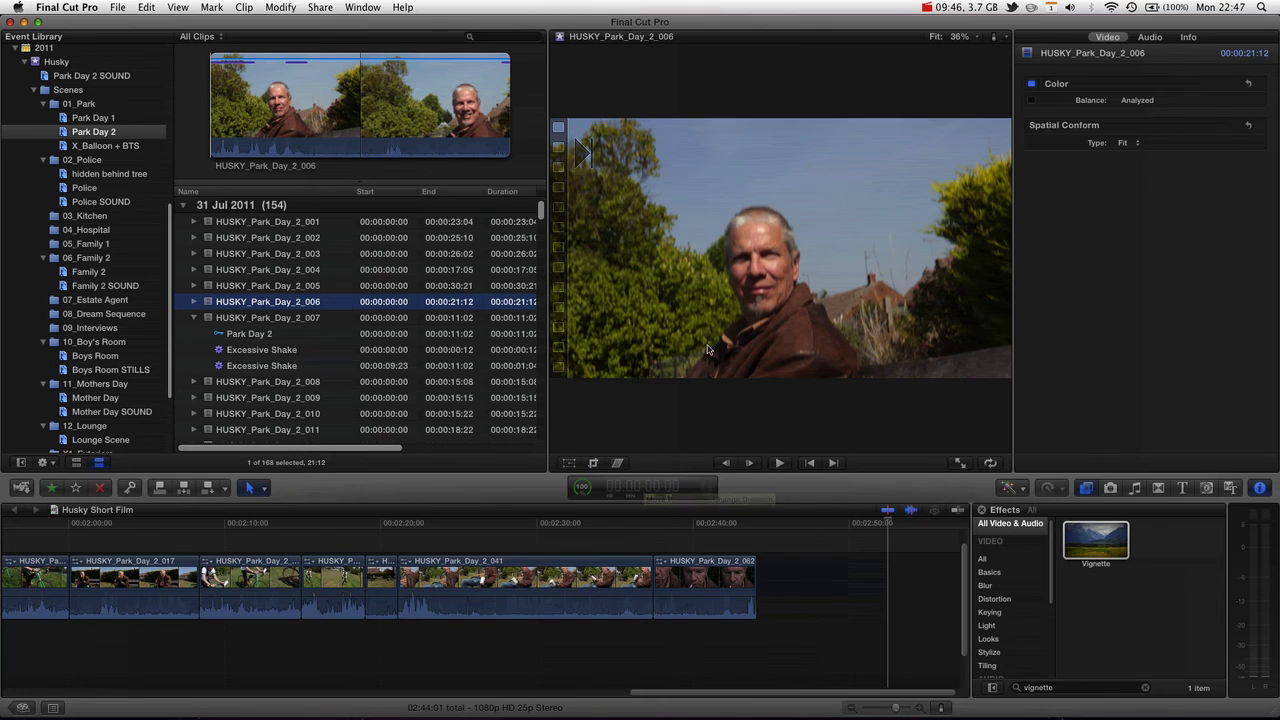
pyautogui.click(640, 487)
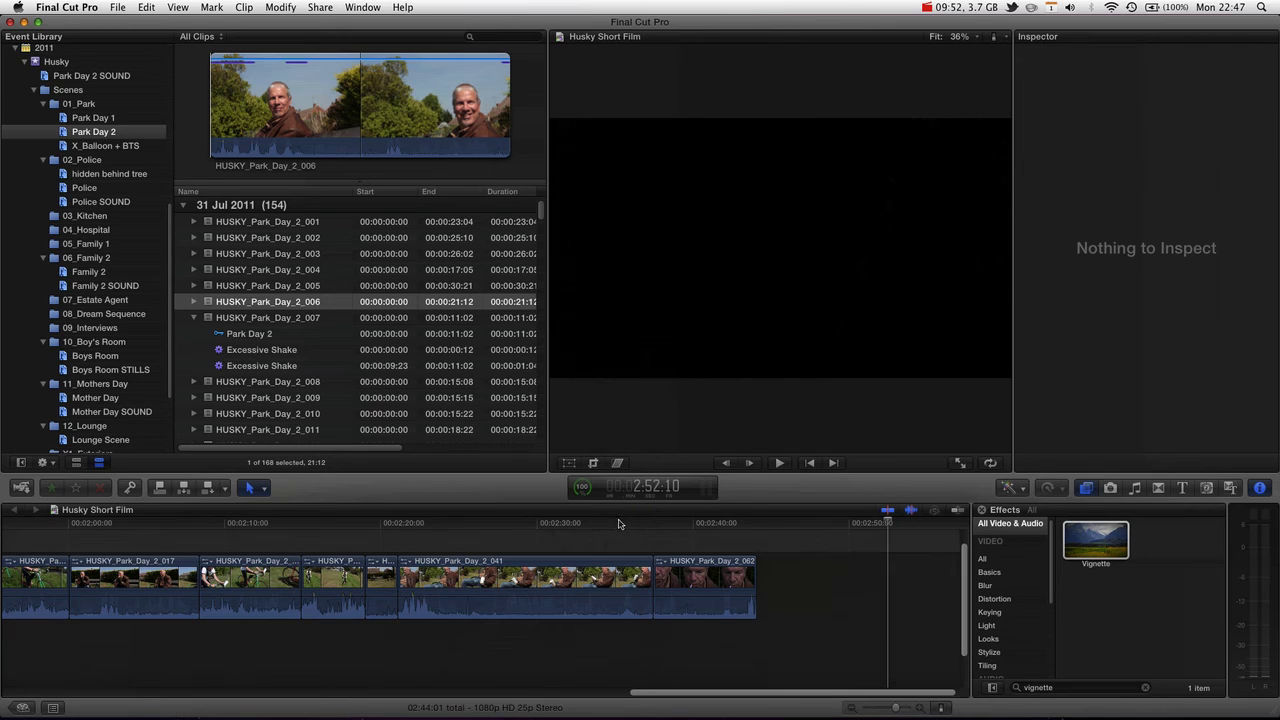
pyautogui.click(618, 523)
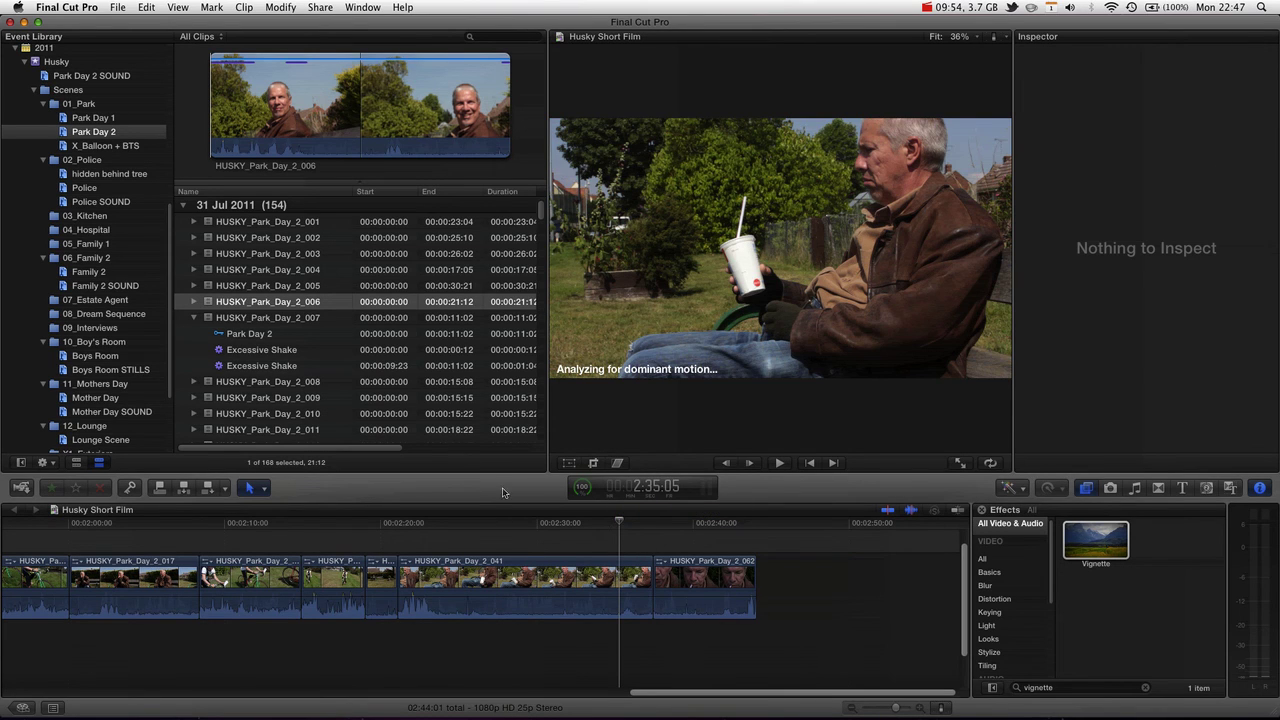